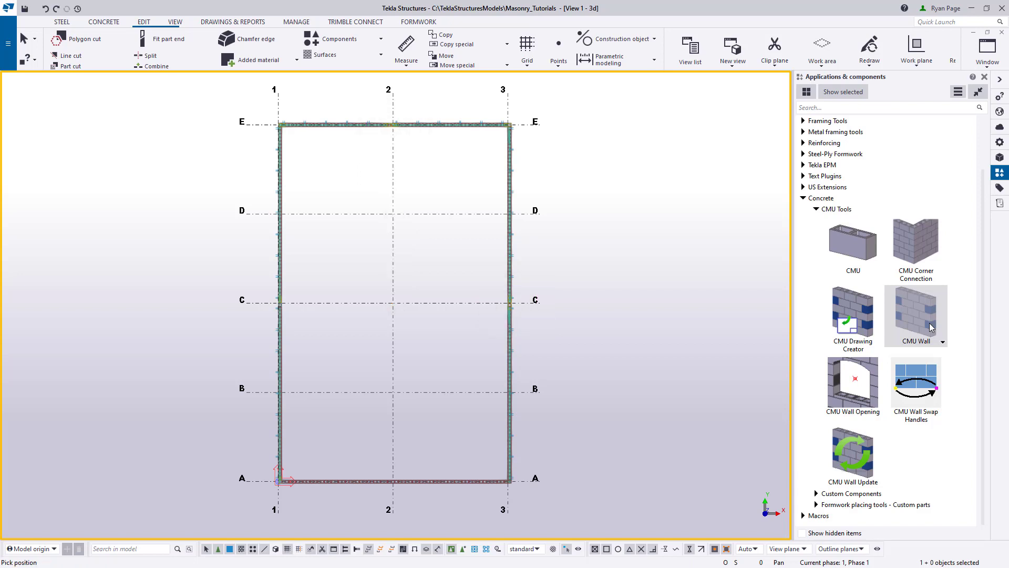
- Load the TR_8nch_Wall saved settings for the CMU Wall component and apply them
double_click(930, 327)
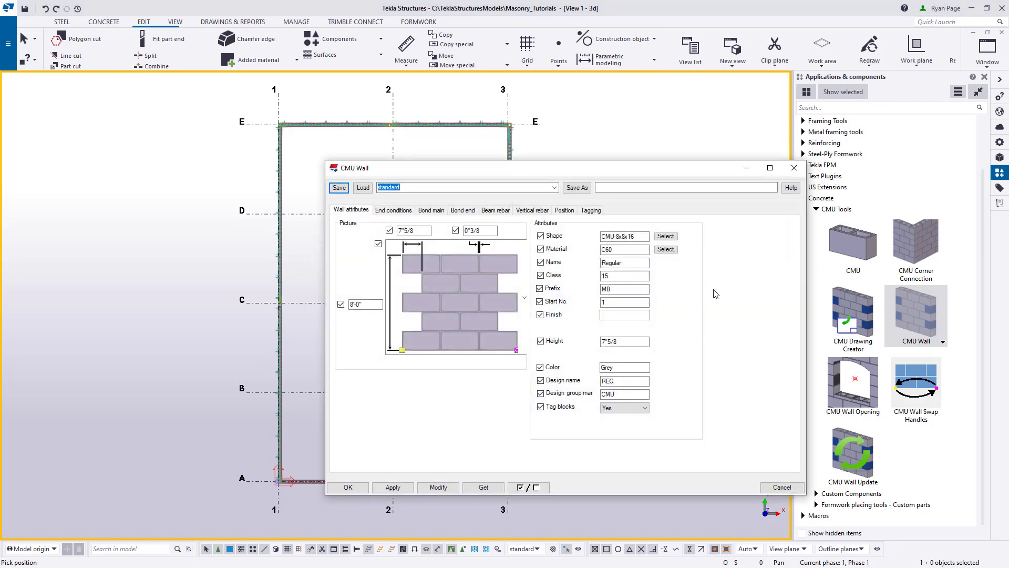
left_click(554, 187)
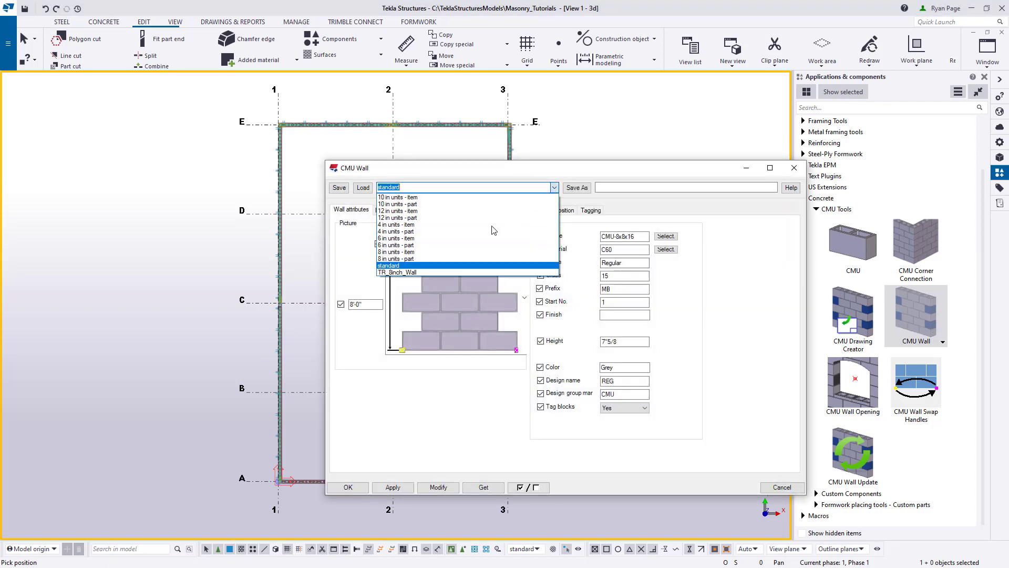
left_click(435, 272)
left_click(362, 188)
left_click(393, 487)
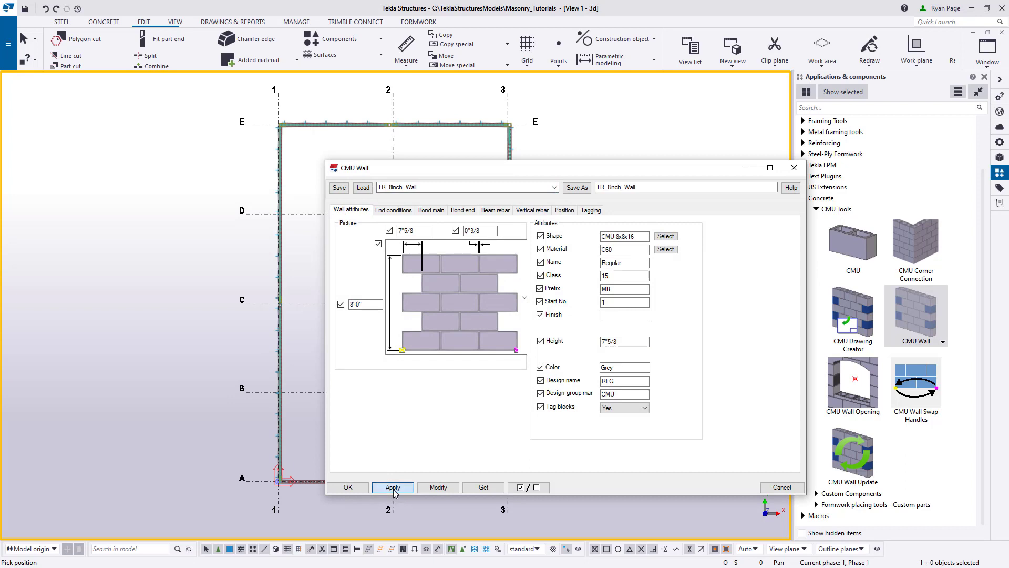
left_click(348, 488)
- Place a CMU wall along grid 2, from the block joint on the grid E wall's outer face perpendicular to grid line C
middle_click_drag(609, 270, 640, 340)
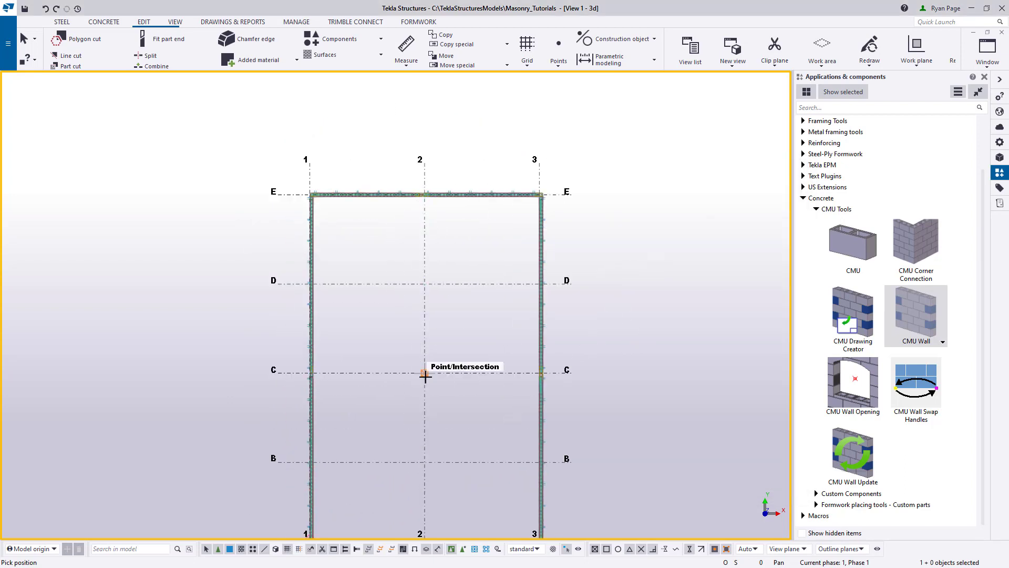
middle_click_drag(556, 376, 601, 304)
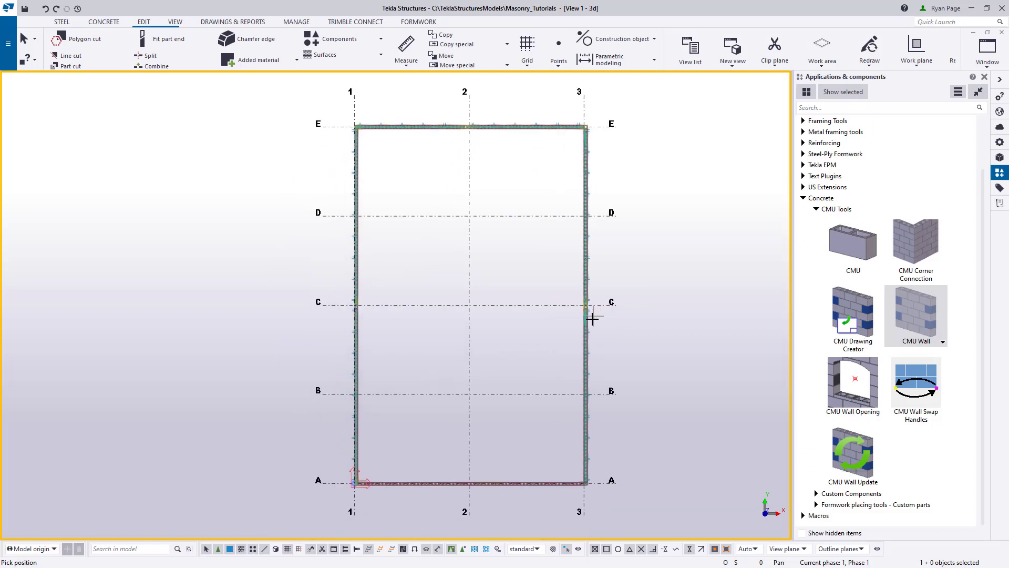
scroll(592, 318, "up", 5)
scroll(594, 316, "down", 3)
middle_click_drag(472, 159, 512, 394)
scroll(487, 336, "up", 4)
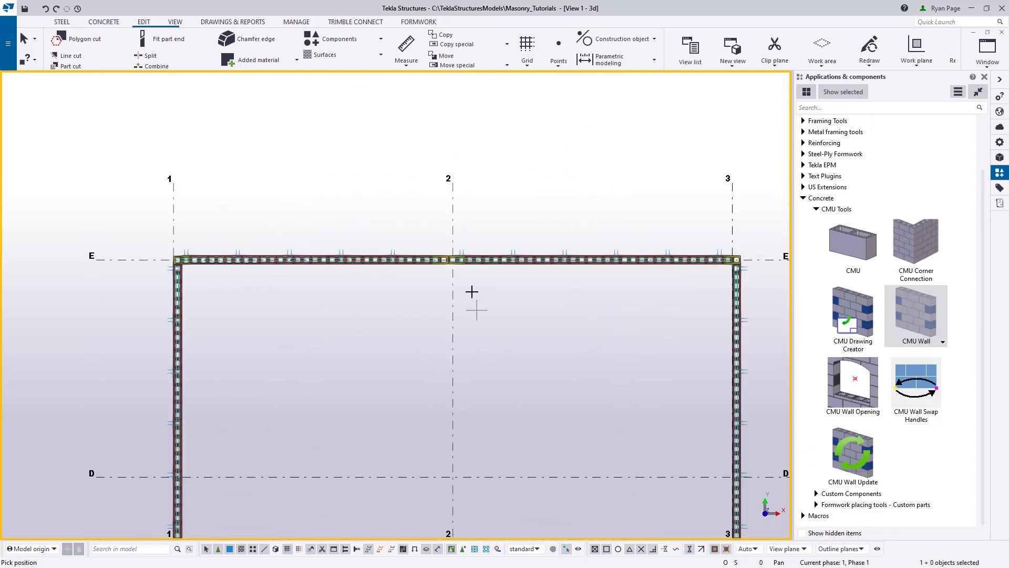
scroll(470, 292, "up", 9)
middle_click_drag(418, 179, 502, 386)
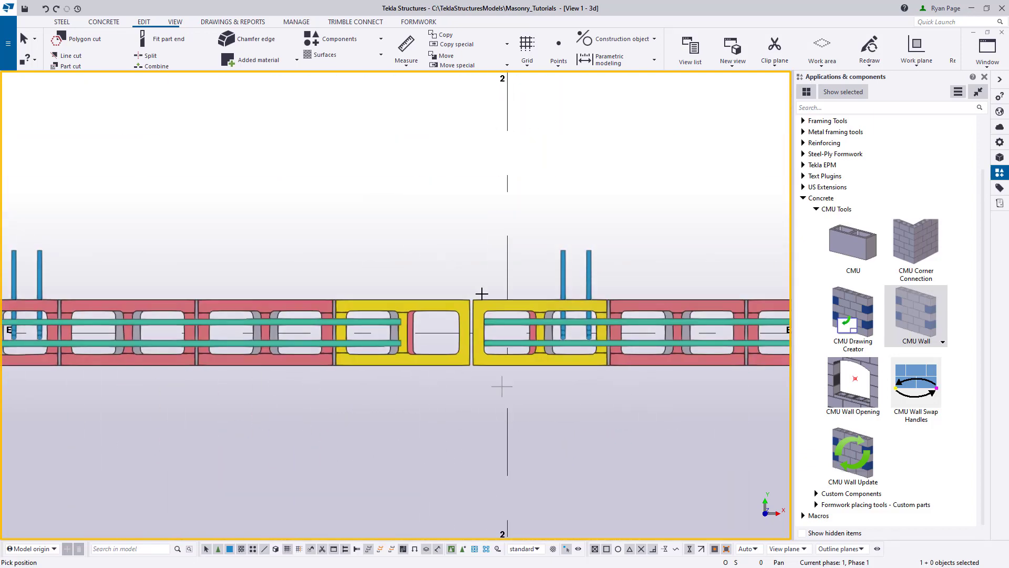
scroll(482, 293, "up", 4)
left_click(467, 307)
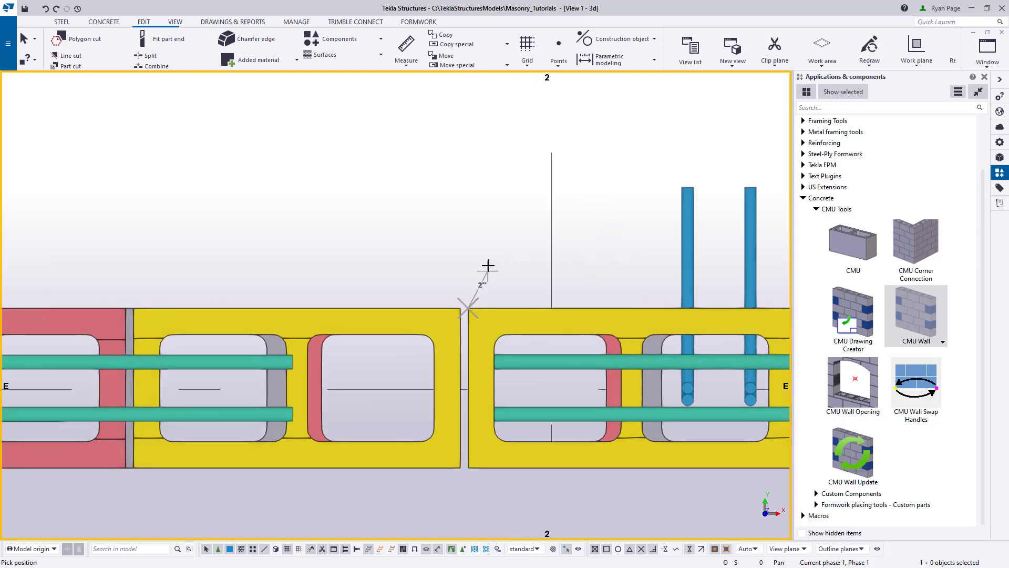
scroll(460, 206, "down", 10)
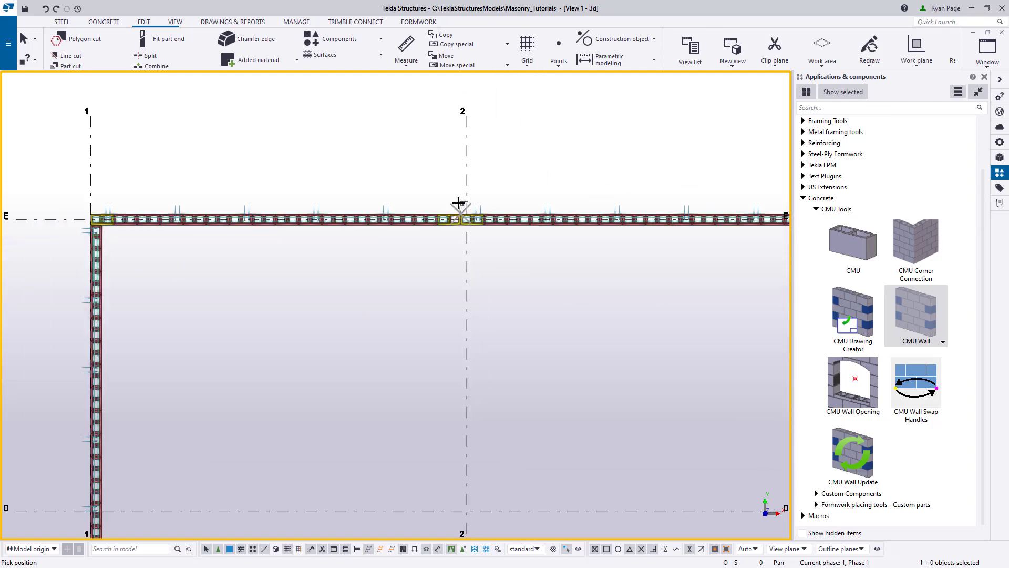
scroll(458, 203, "down", 4)
middle_click_drag(518, 459, 560, 398)
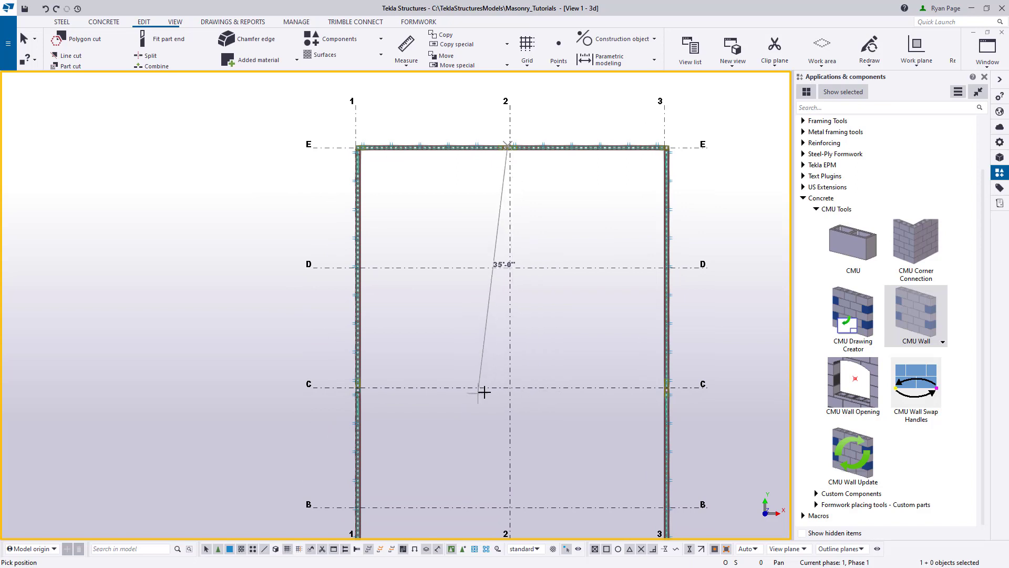
scroll(505, 387, "up", 5)
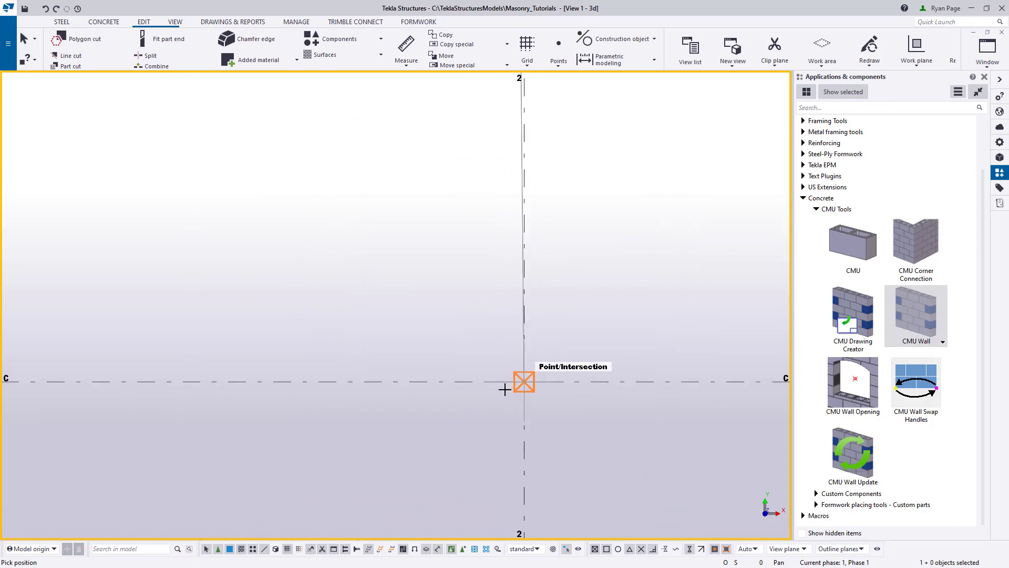
scroll(504, 389, "up", 1)
left_click(516, 380)
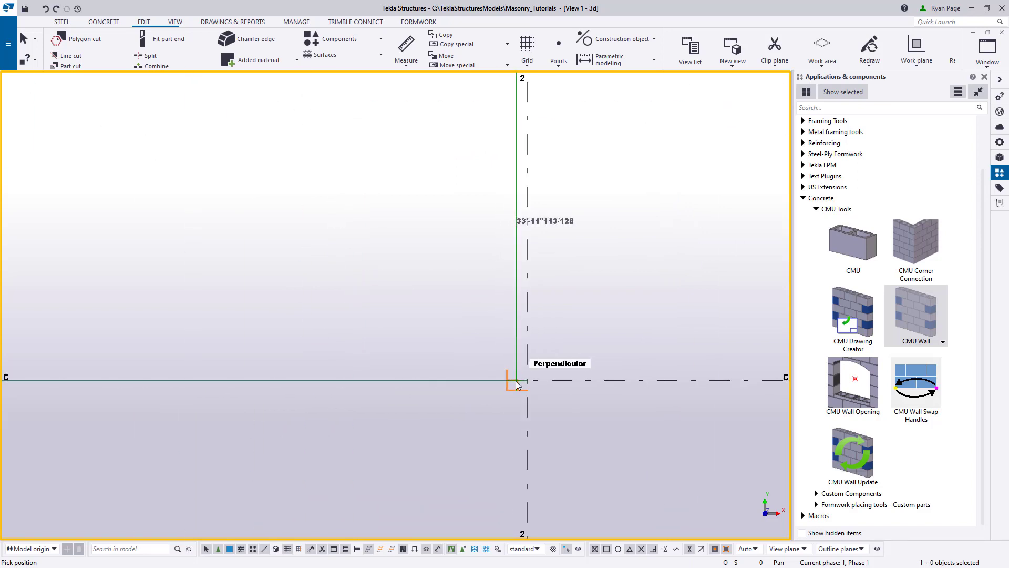
- Place a CMU wall along grid C from the new grid 2 wall's end corner to the grid 3 wall's outer face, ending the command
scroll(556, 484, "down", 5)
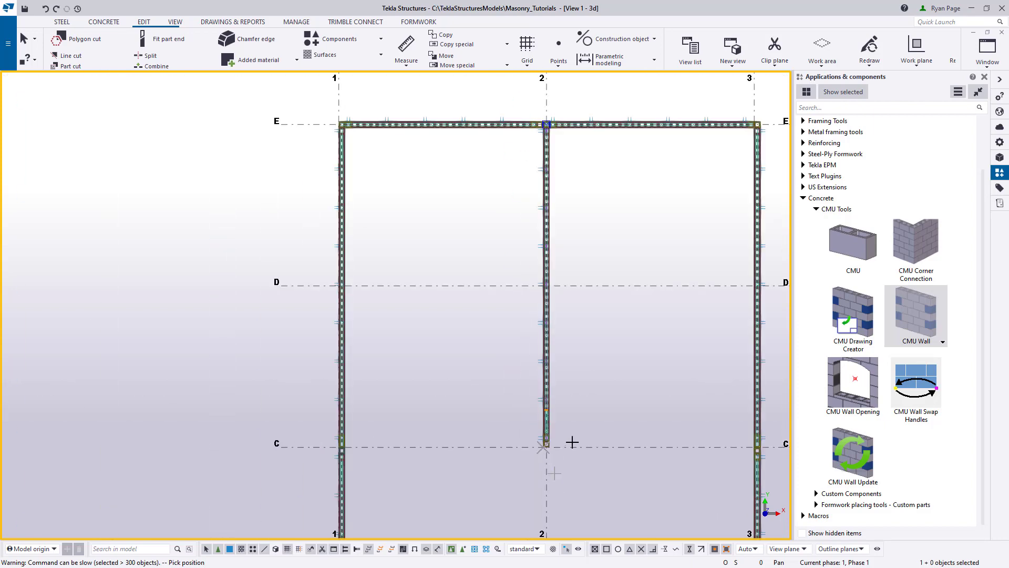
scroll(571, 442, "up", 5)
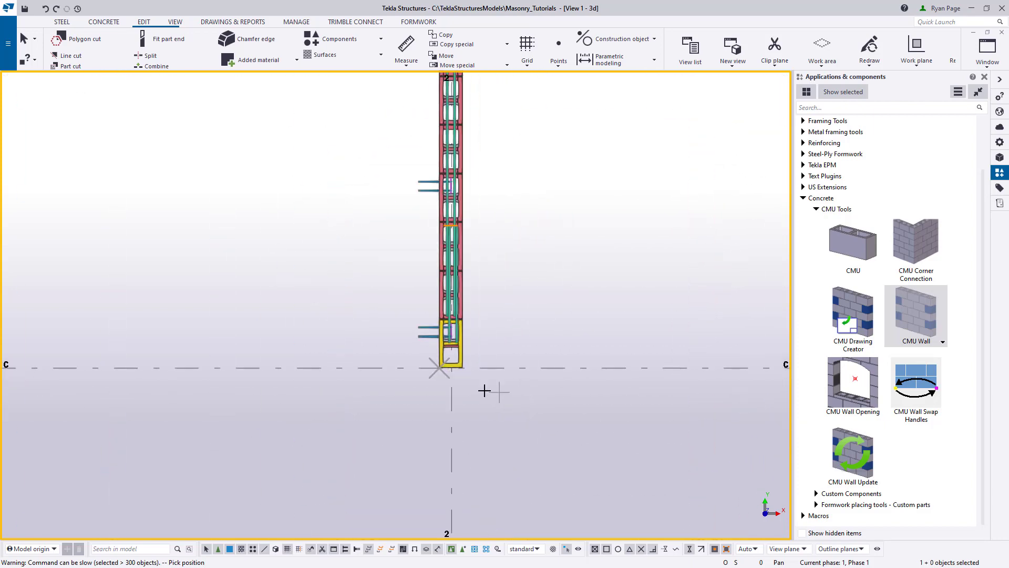
scroll(484, 390, "up", 6)
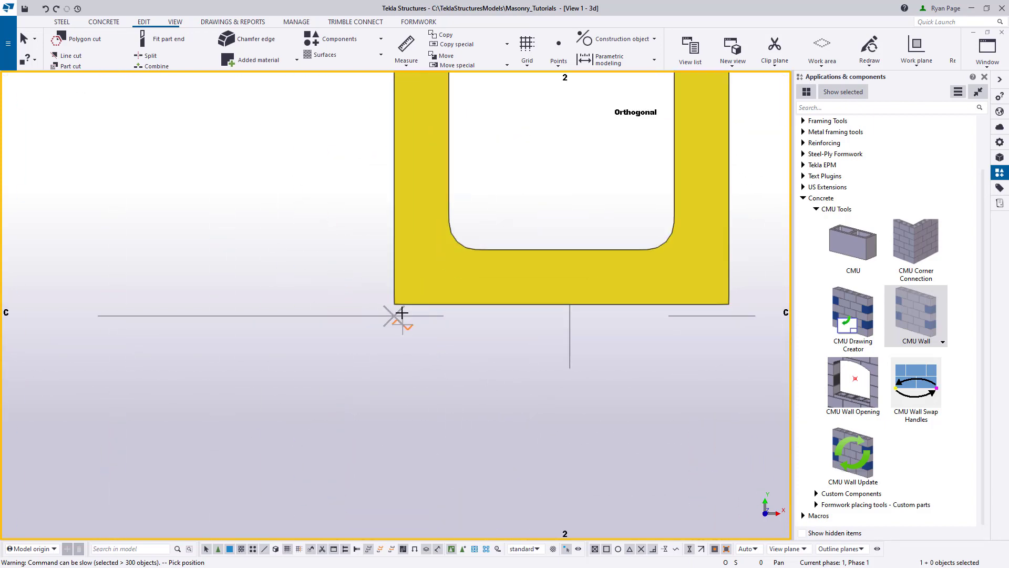
scroll(254, 341, "down", 5)
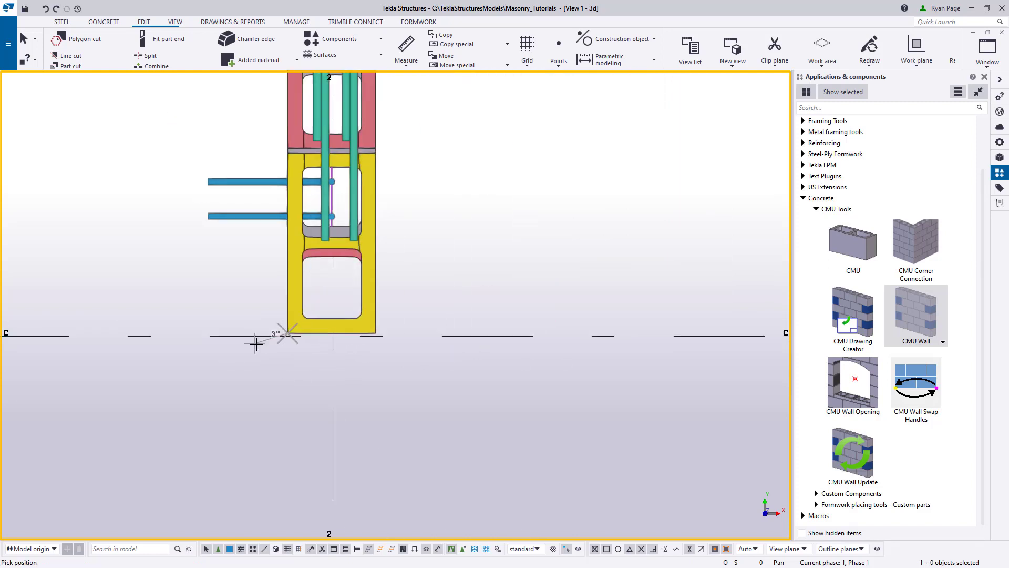
scroll(256, 345, "down", 7)
middle_click_drag(583, 345, 525, 361)
scroll(589, 361, "up", 3)
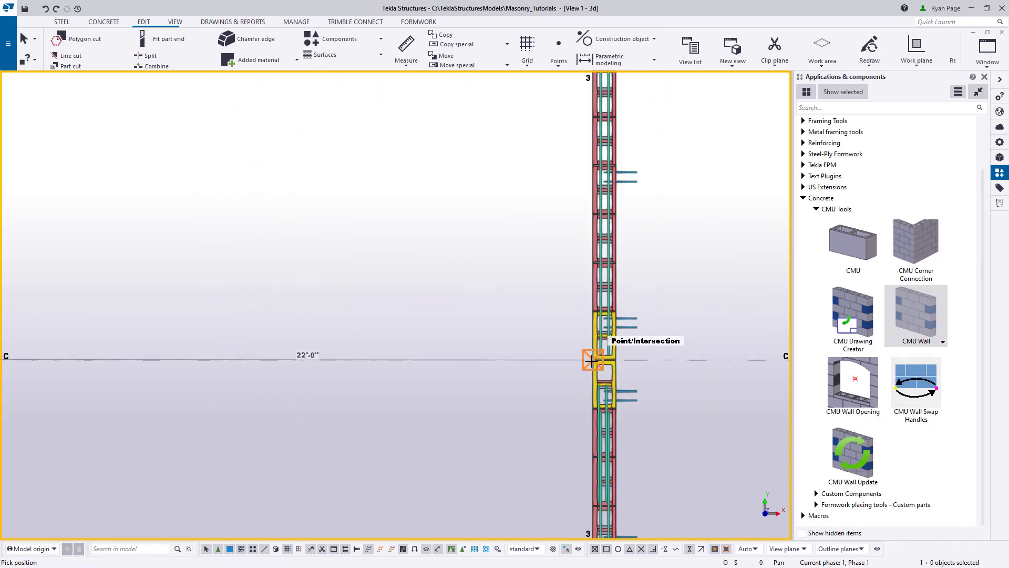
scroll(619, 360, "up", 8)
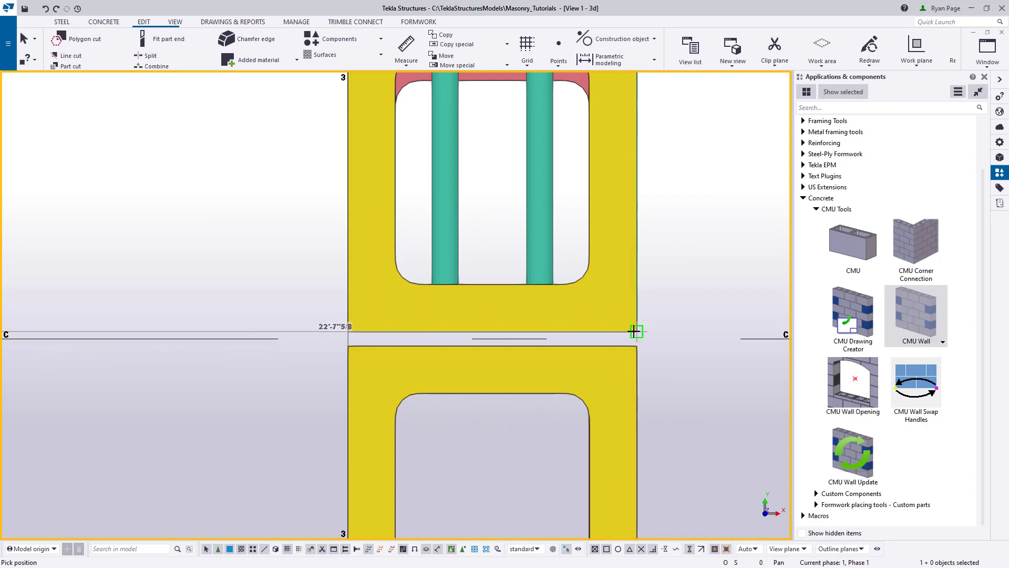
scroll(320, 412, "down", 5)
right_click(304, 384)
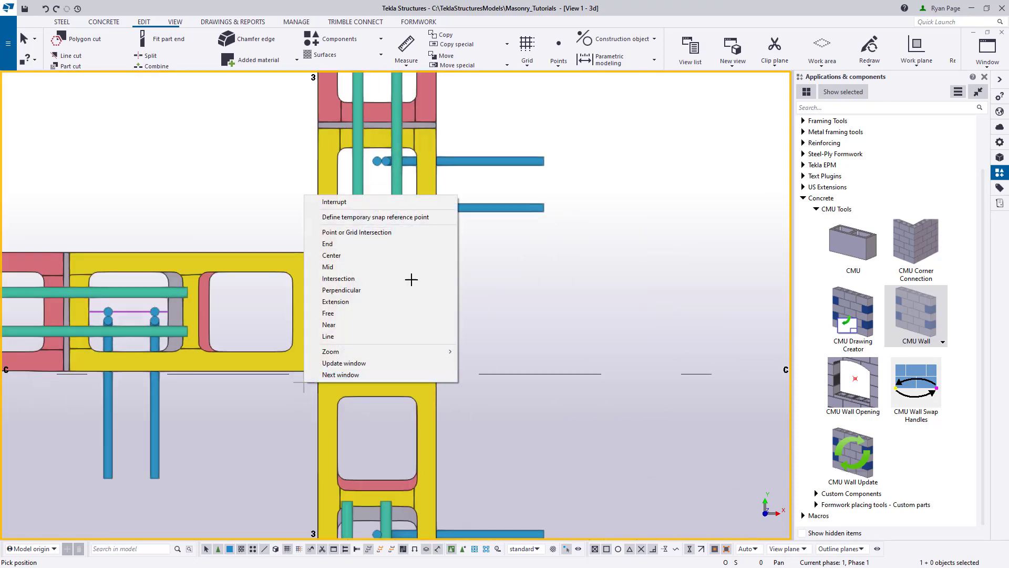
left_click(344, 202)
- Move the end handle of the grid C wall about 8" outward past the grid 3 wall
scroll(273, 281, "down", 3)
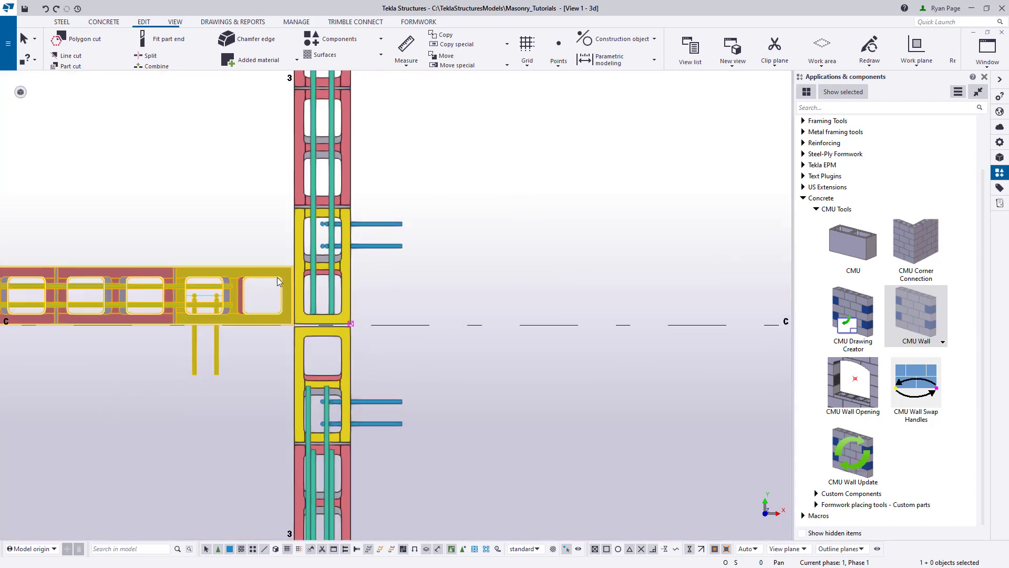
scroll(351, 323, "up", 2)
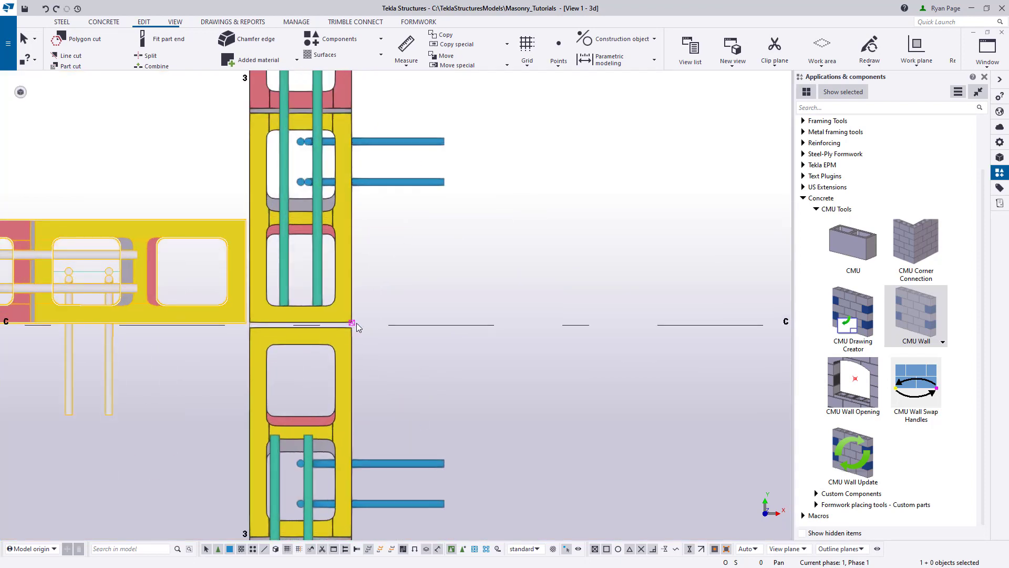
scroll(357, 322, "down", 2)
left_click_drag(213, 179, 499, 421)
scroll(367, 355, "up", 2)
right_click(372, 356)
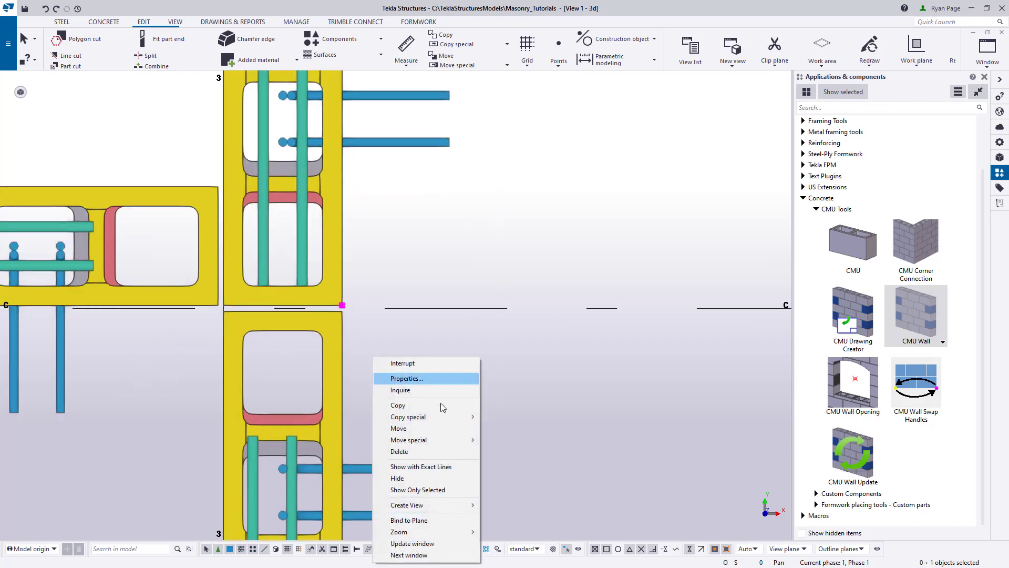
left_click(399, 428)
left_click(342, 305)
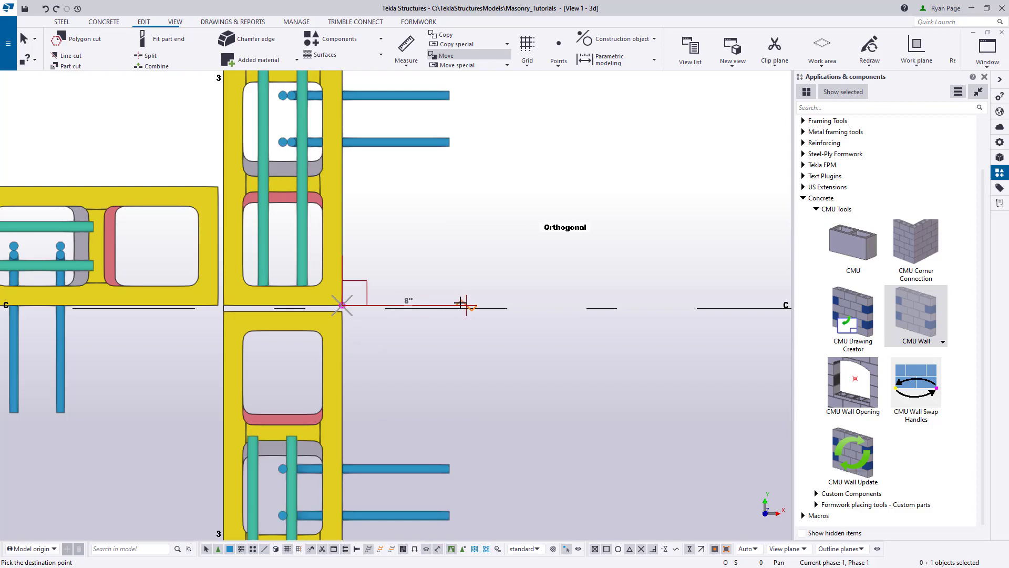
left_click(461, 305)
scroll(466, 373, "down", 2)
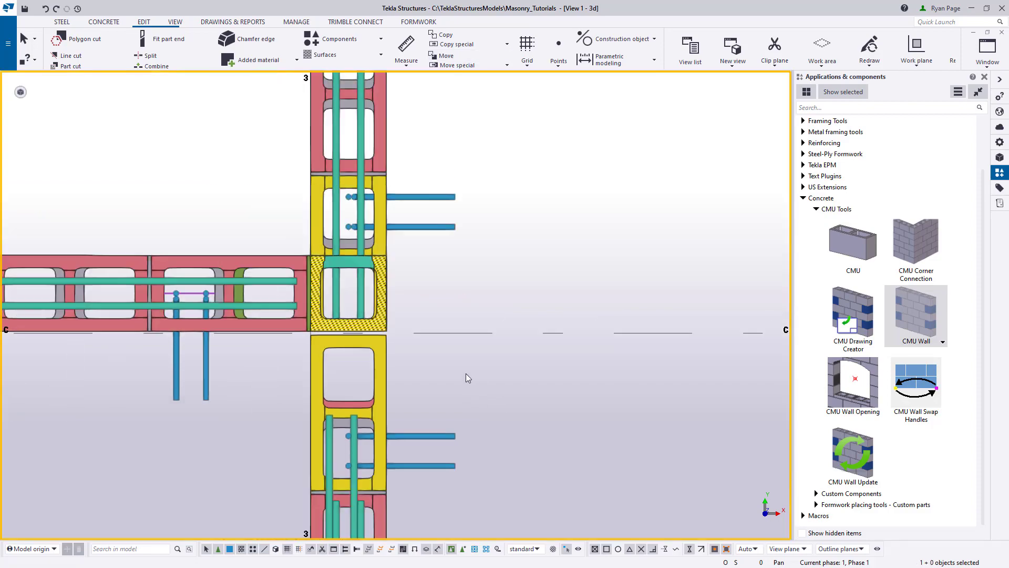
- Change the end condition of the grid E wall between grids 2 and 3 to alternate courses stopping short at both ends, and modify the wall
scroll(466, 373, "down", 4)
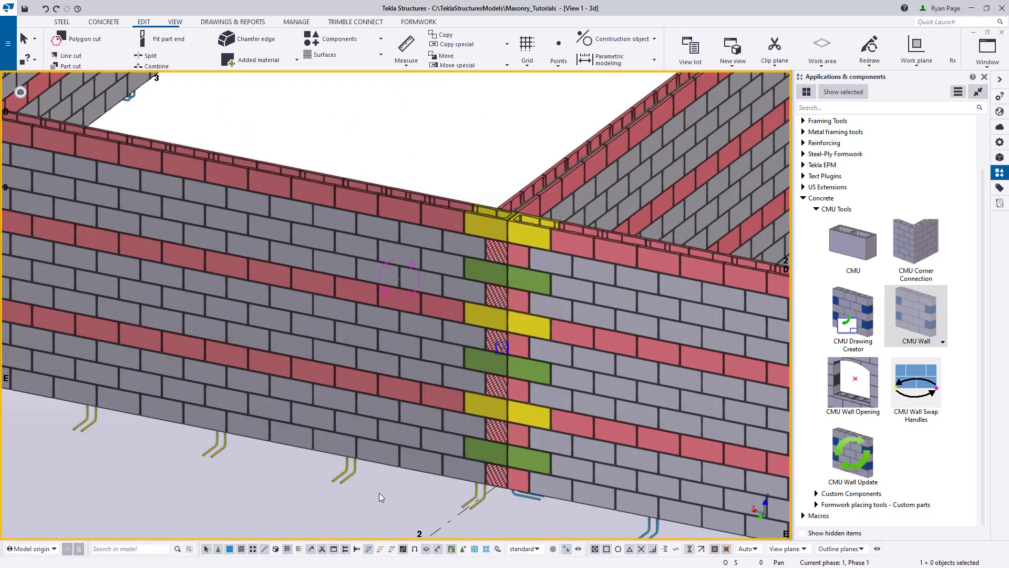
double_click(297, 260)
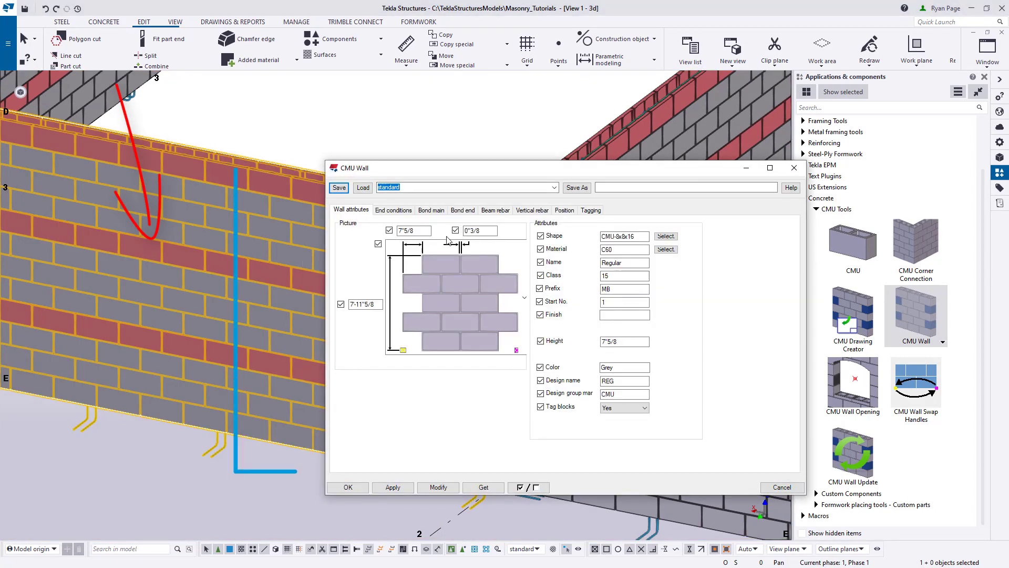
left_click_drag(431, 169, 595, 174)
middle_click_drag(353, 338, 141, 305)
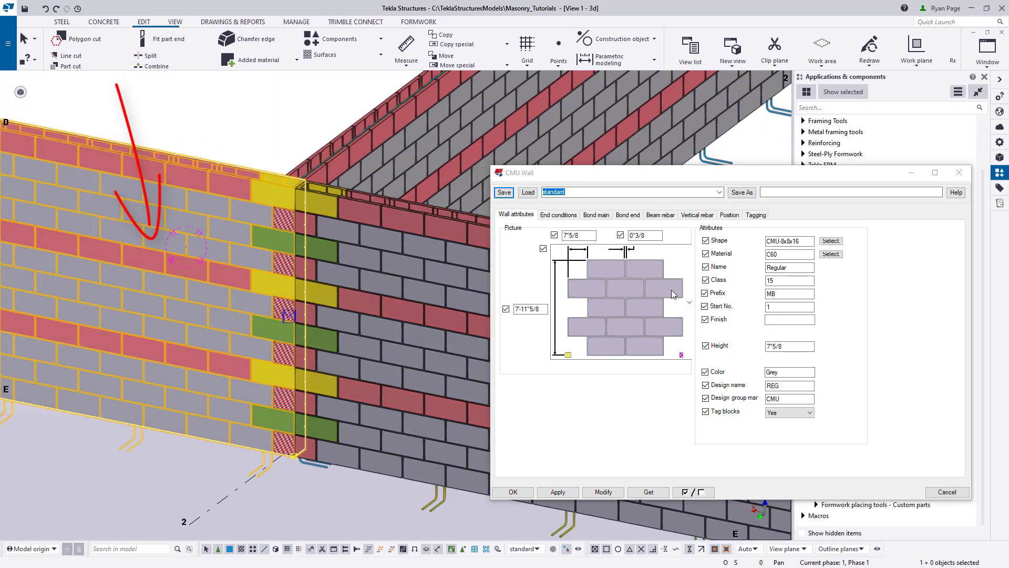
left_click(565, 217)
scroll(291, 353, "down", 5)
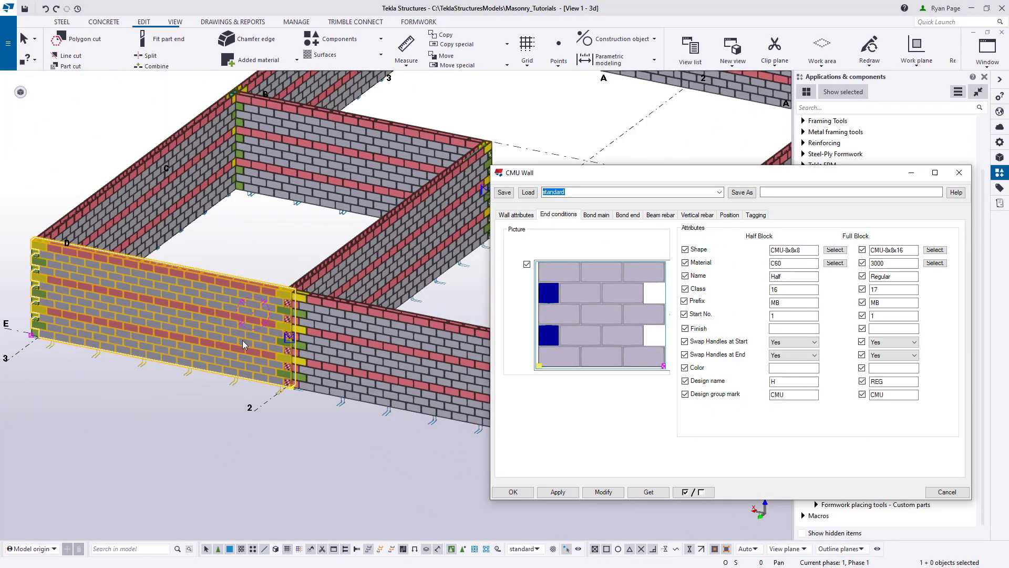
left_click(627, 320)
left_click(597, 64)
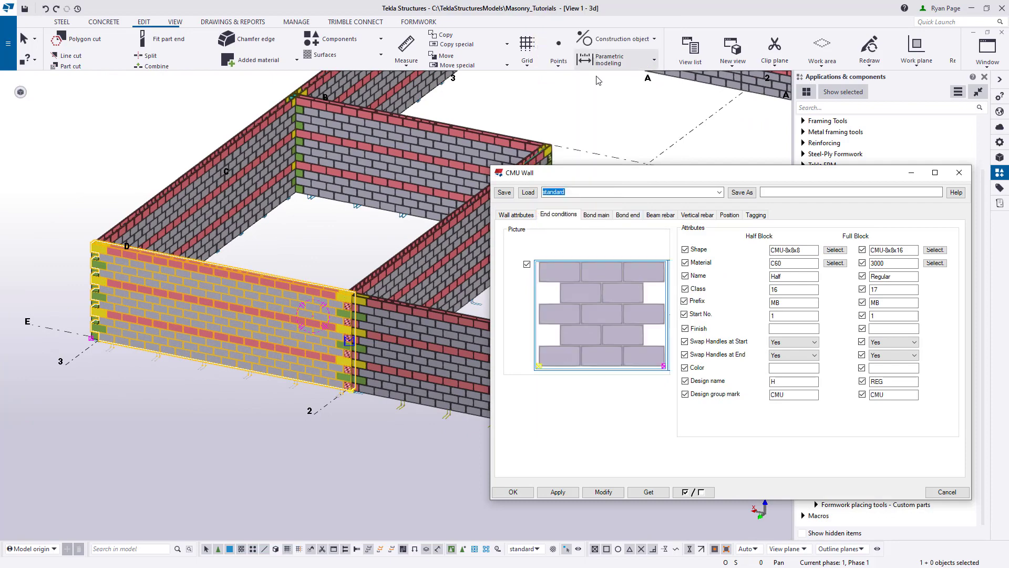
left_click(603, 492)
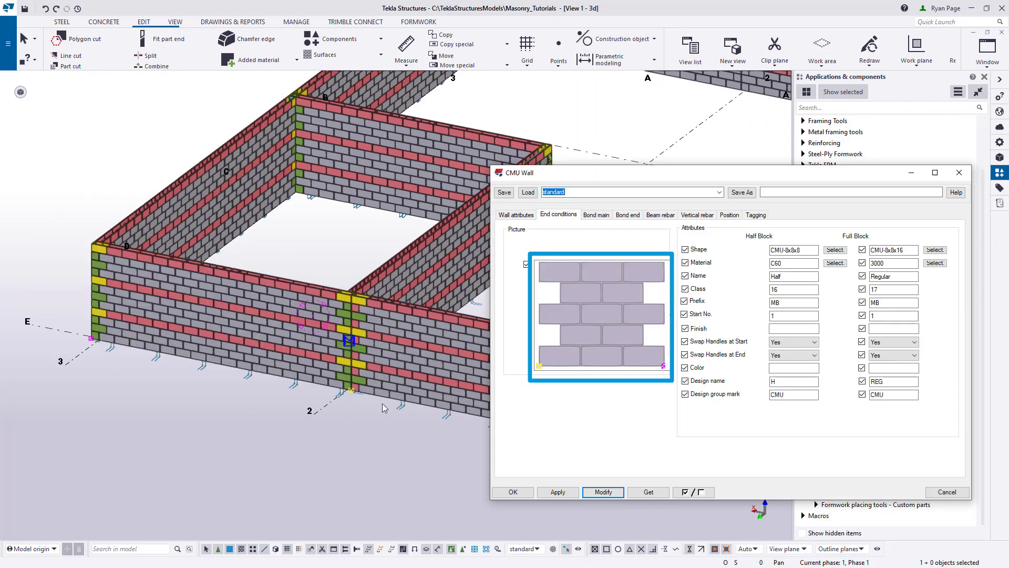
- Examine the block overlap at the grid E wall junction and the interior corner at grids 2 and C, and close the CMU Wall settings
scroll(304, 245, "up", 5)
scroll(354, 189, "down", 5)
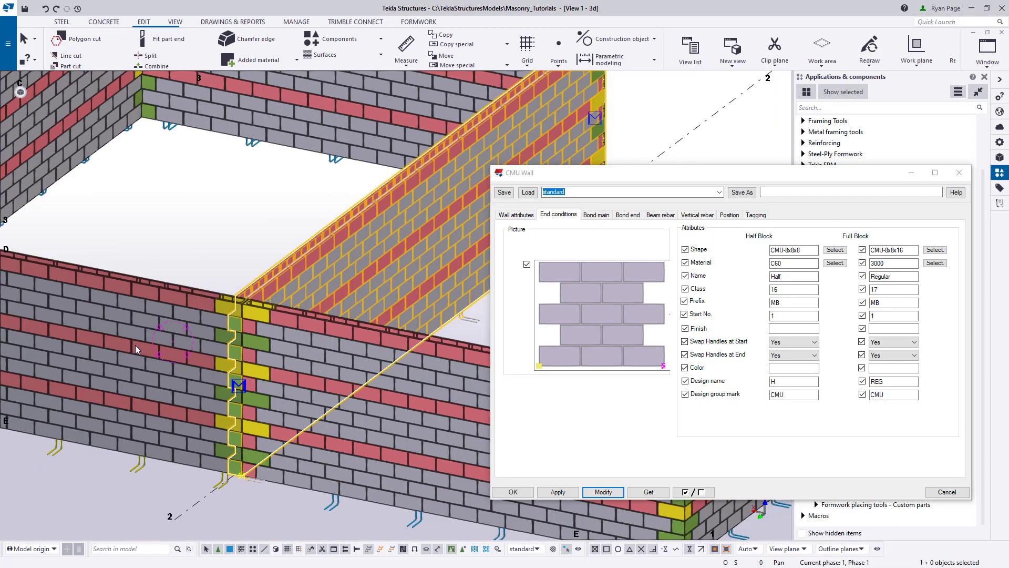
middle_click_drag(134, 345, 246, 348, "ctrl")
middle_click_drag(374, 314, 256, 321, "ctrl")
scroll(368, 284, "up", 3)
middle_click_drag(320, 263, 475, 313, "ctrl")
middle_click_drag(475, 313, 481, 334, "ctrl")
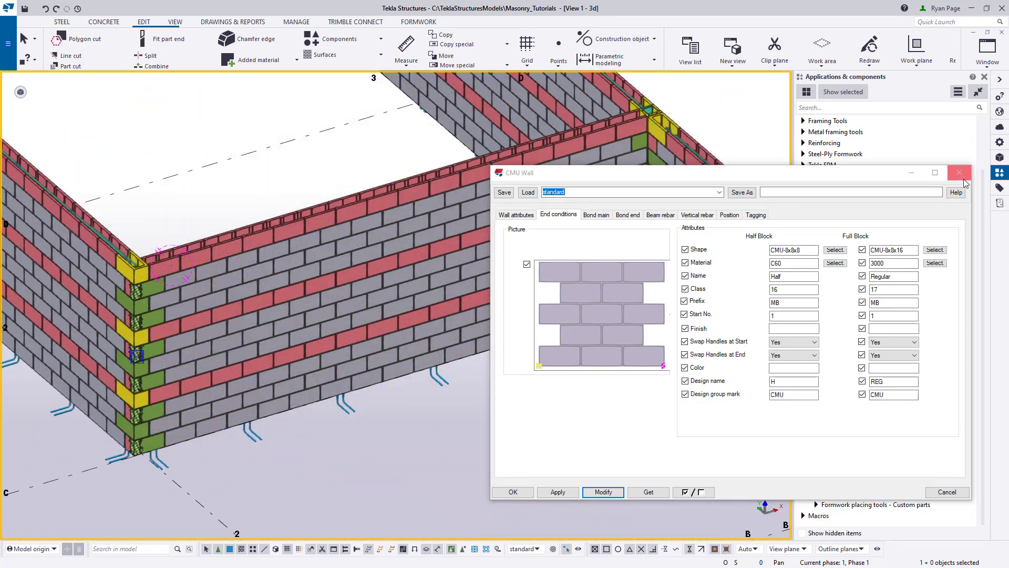
left_click(963, 179)
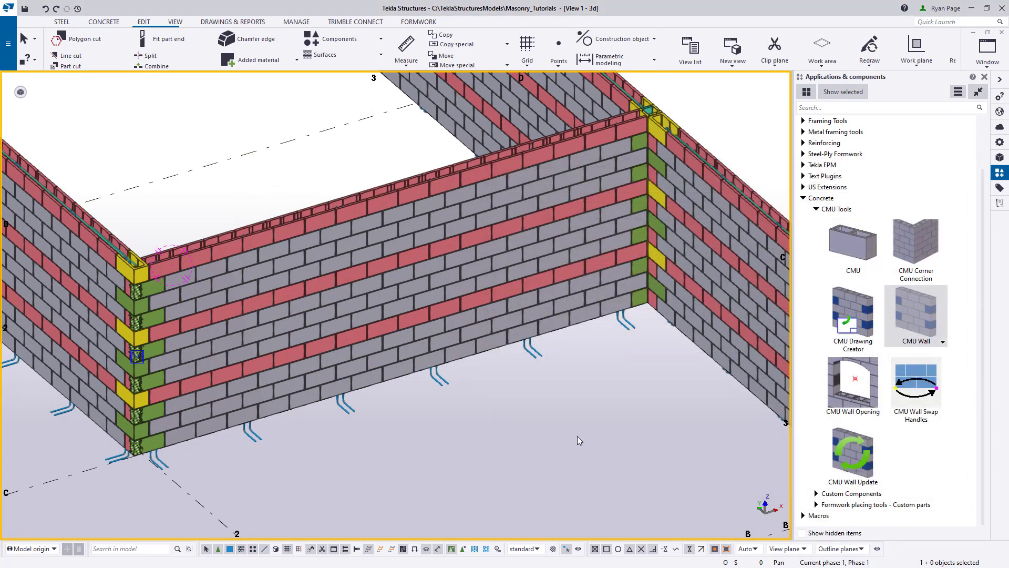
- Create a standard CMU corner connection at grids 2 and C, picking the grid 2 wall first and the grid C wall second
middle_click_drag(407, 430, 602, 422)
scroll(462, 423, "up", 1)
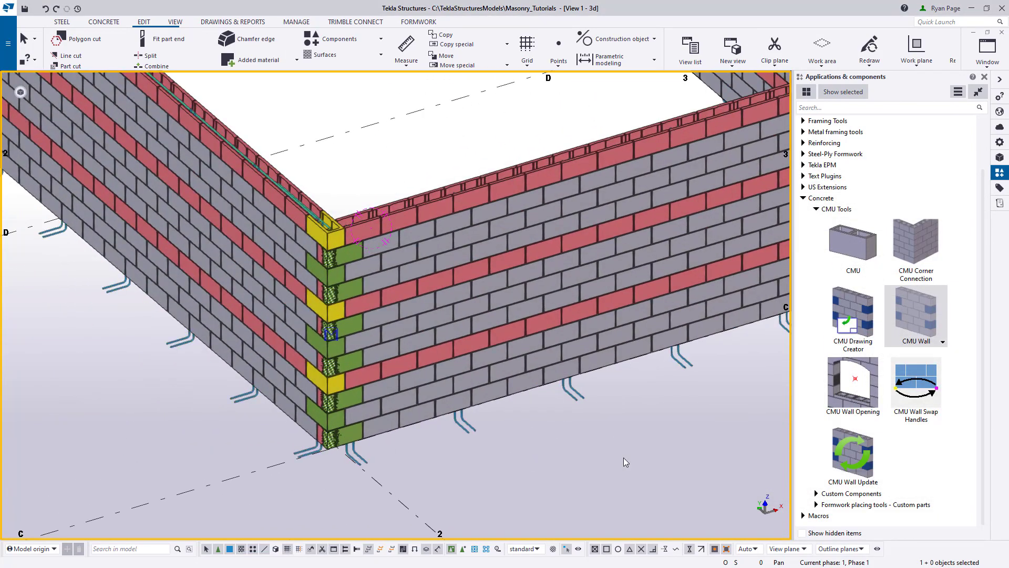
left_click(927, 257)
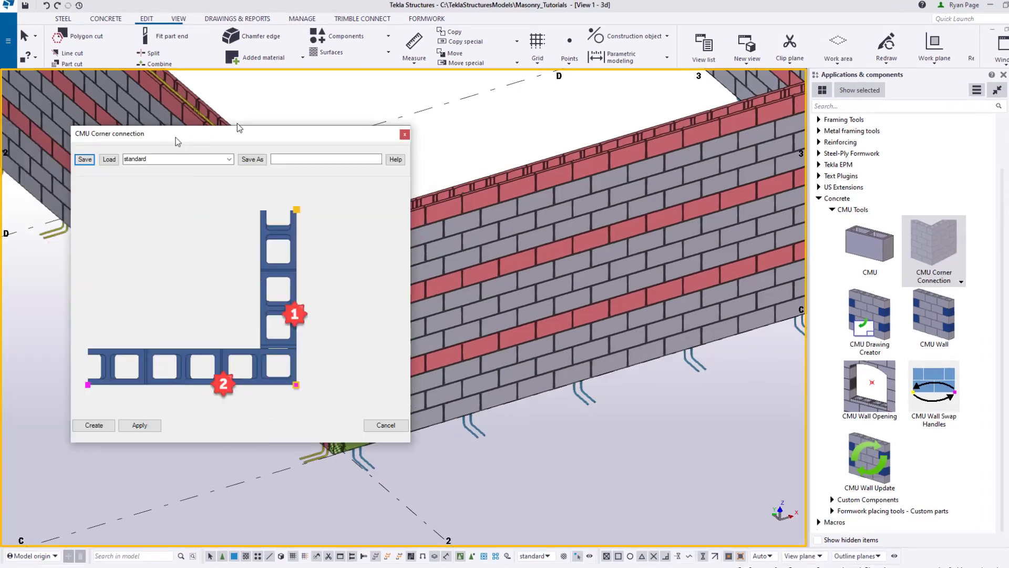
left_click_drag(174, 140, 163, 103)
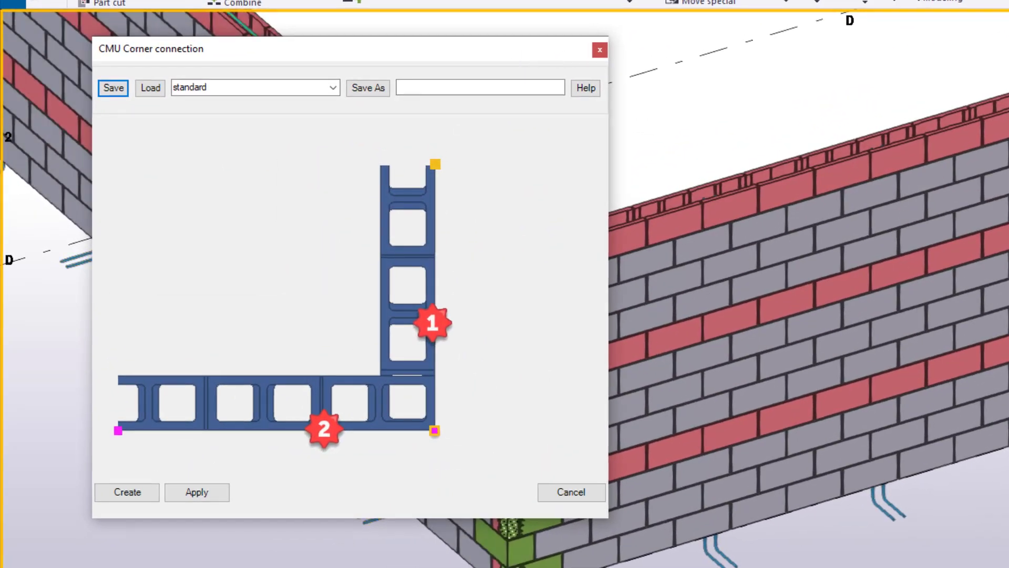
middle_click_drag(577, 532, 984, 428)
scroll(945, 175, "up", 1)
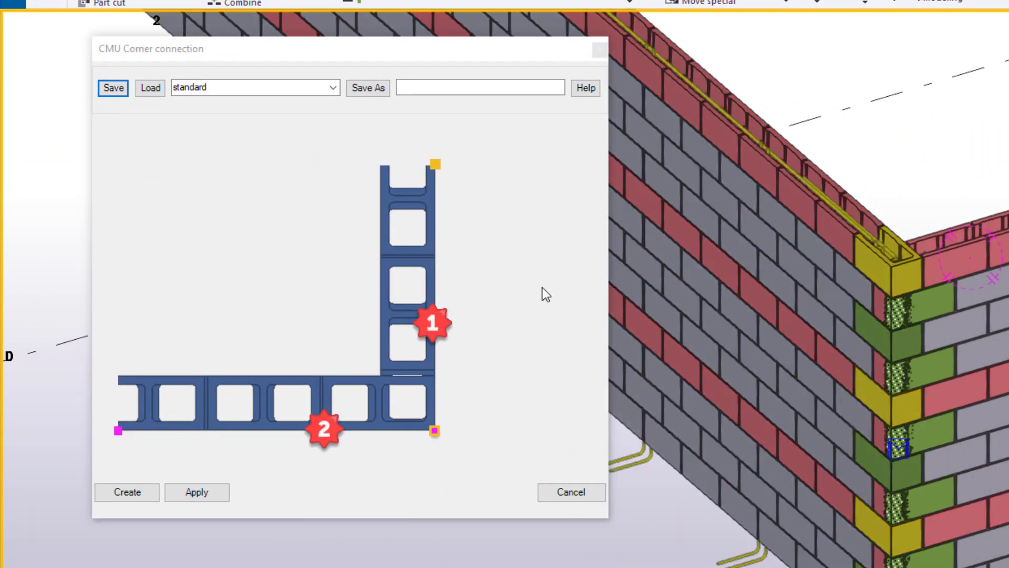
left_click(514, 276)
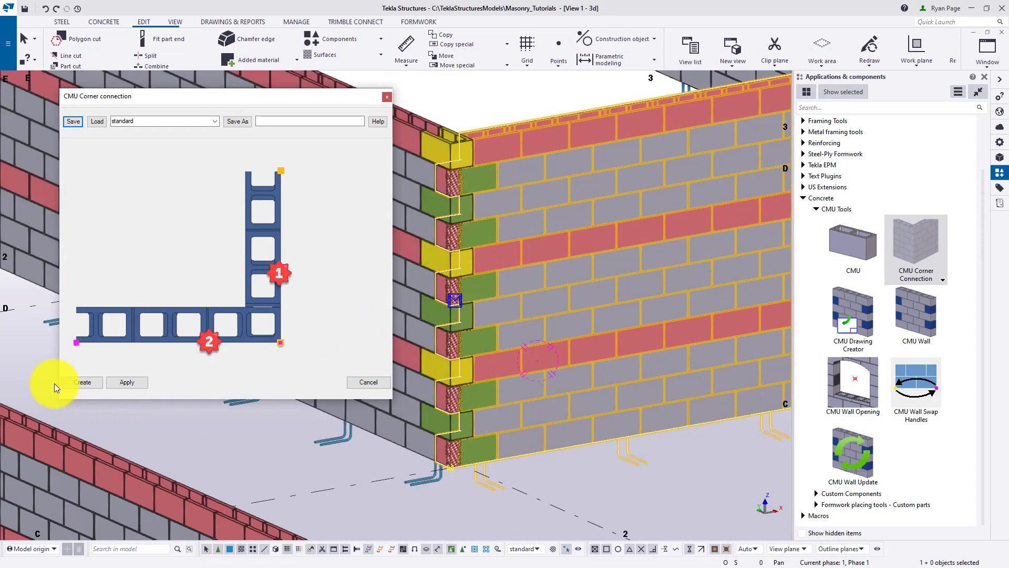
left_click(88, 382)
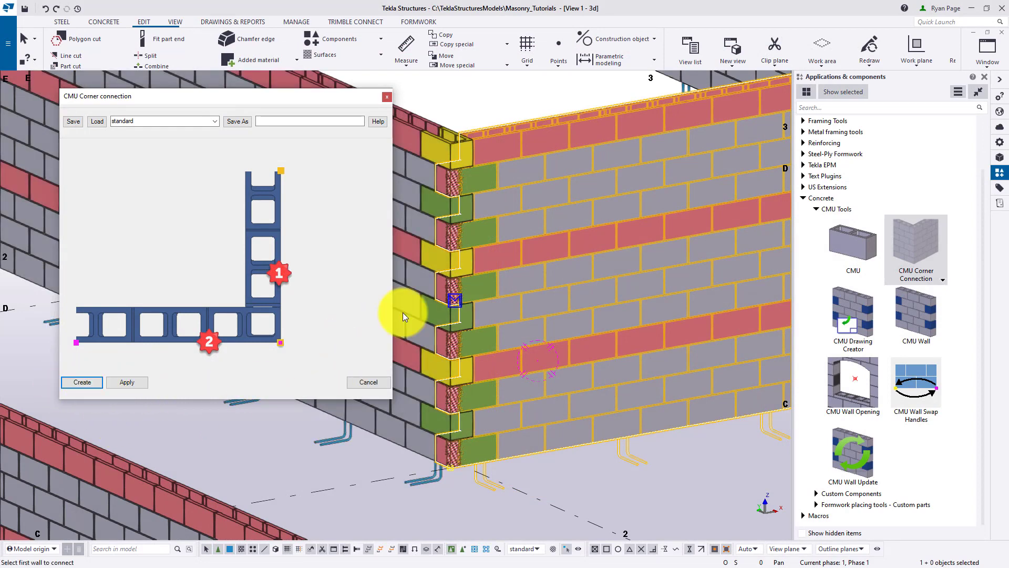
left_click(417, 133)
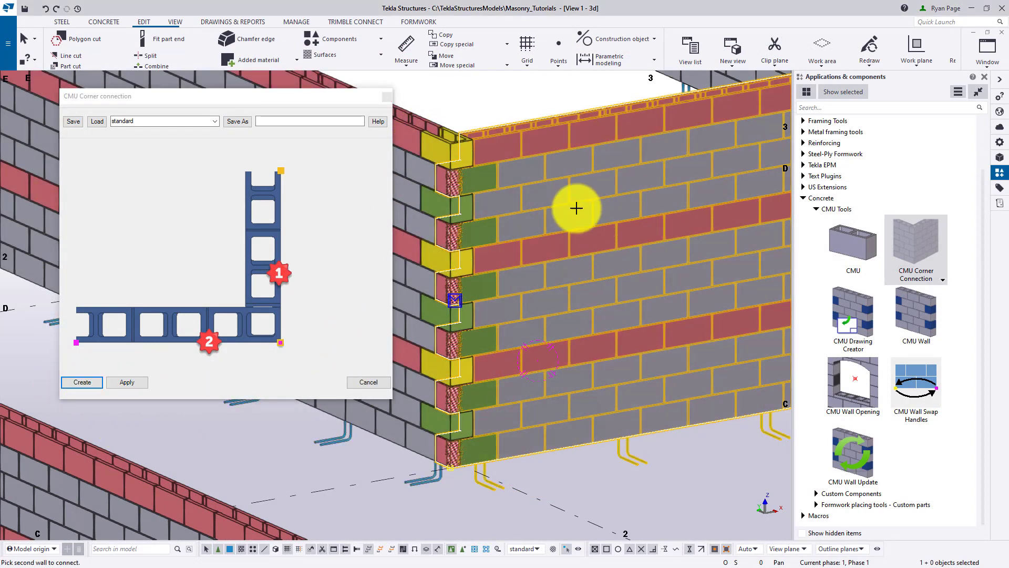
left_click(576, 204)
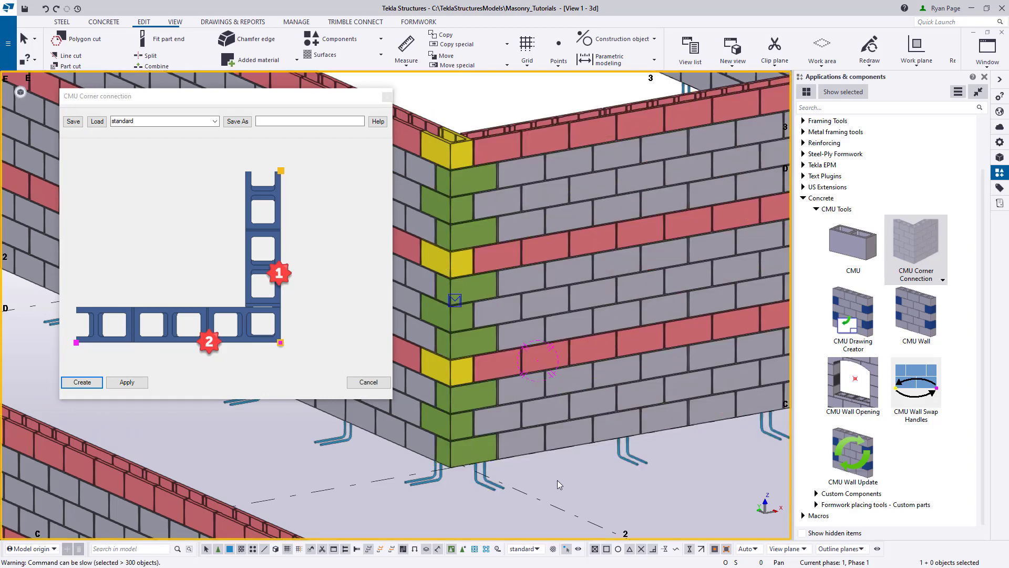
- Isolate the grid 2 and grid C walls in turn to examine their interlocking corner blocks, and inspect the grid C wall's junction at grid 3
scroll(506, 224, "up", 3)
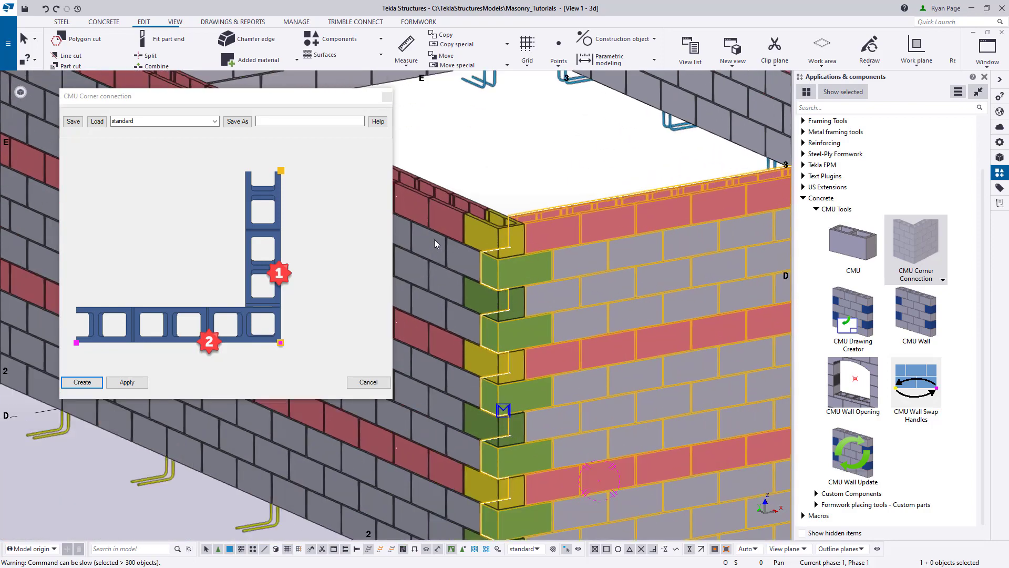
scroll(452, 226, "up", 2)
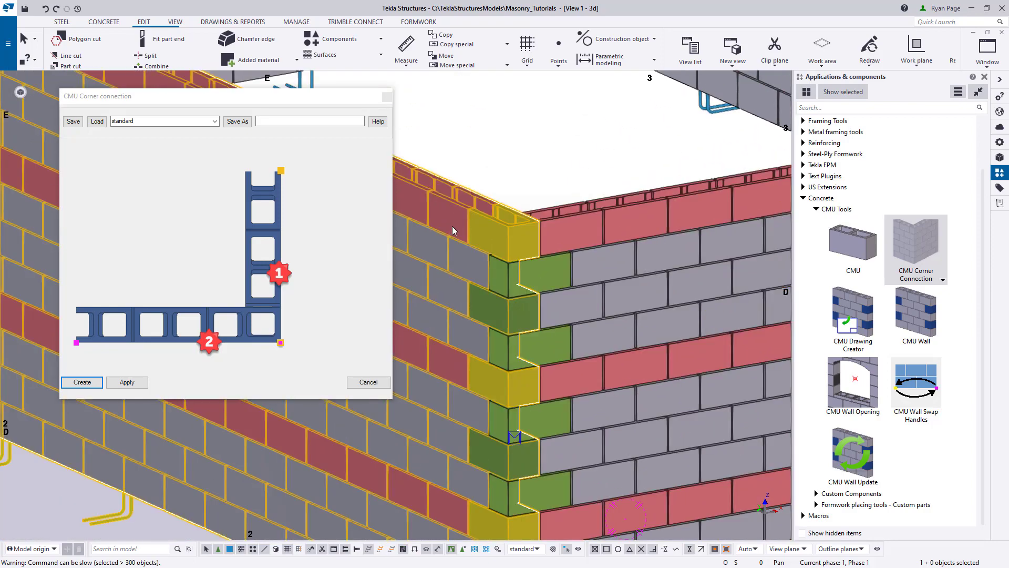
key("ctrl+5")
left_click(499, 224)
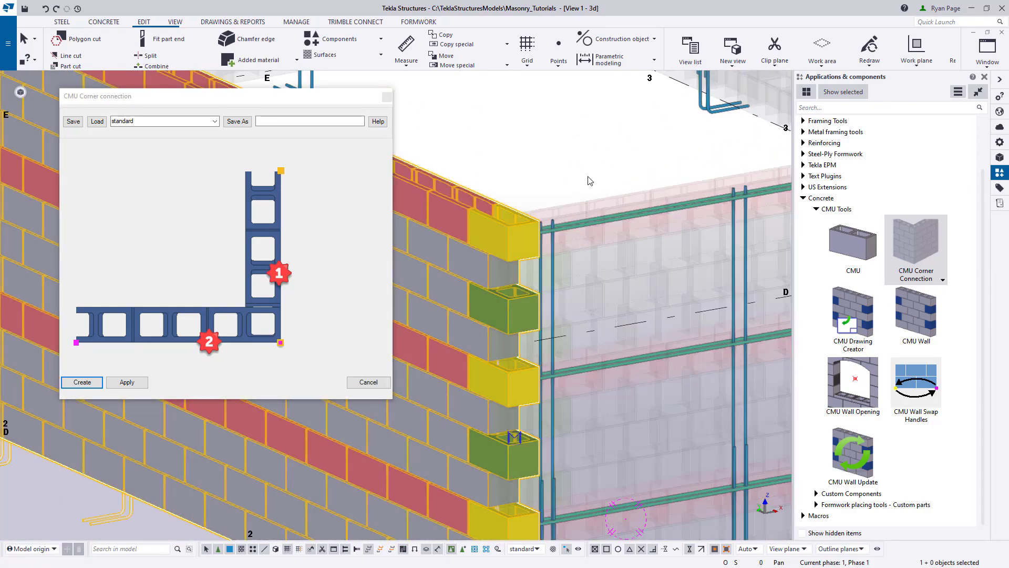
left_click(591, 200)
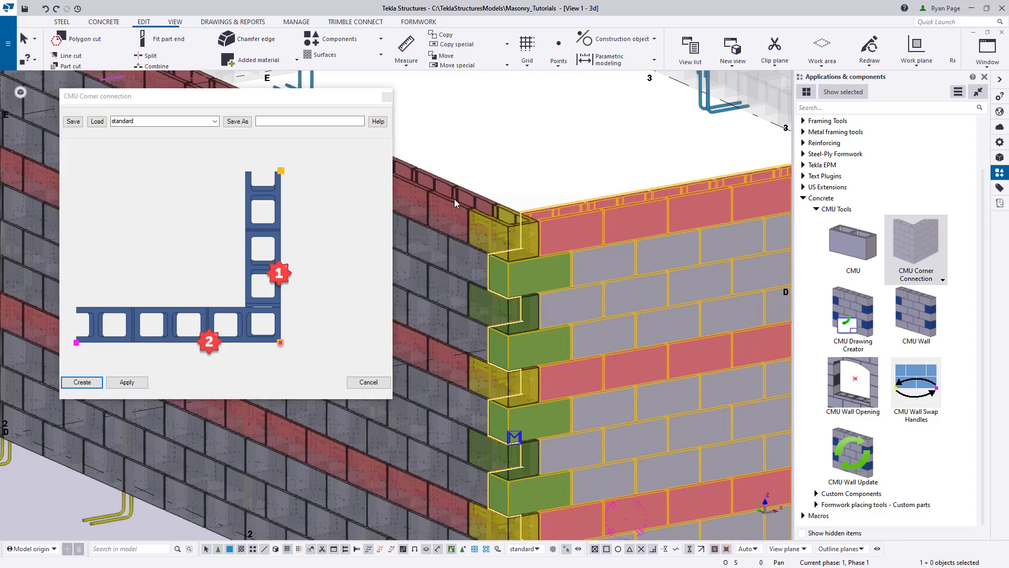
left_click(454, 198)
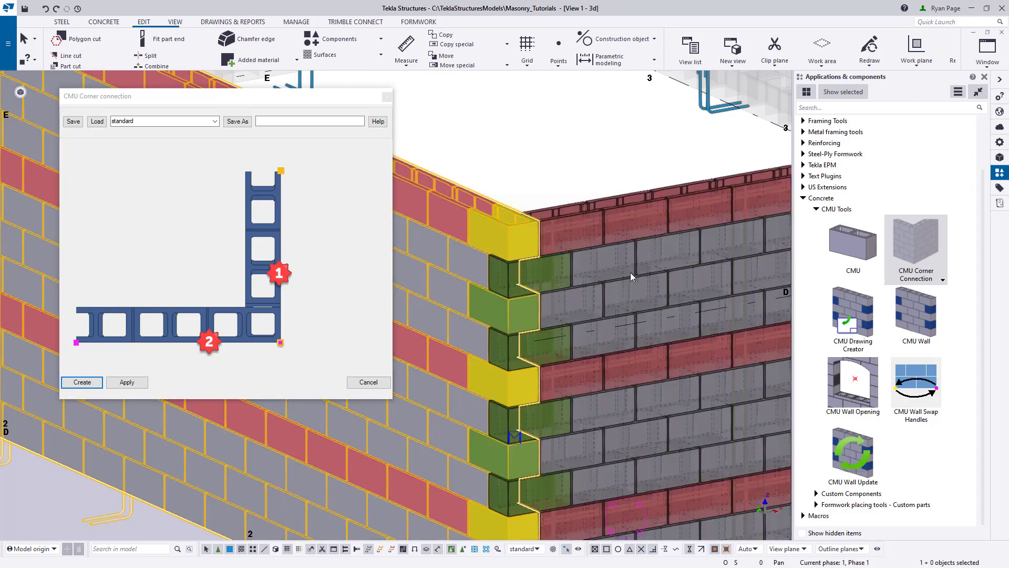
left_click(630, 273)
scroll(533, 227, "down", 5)
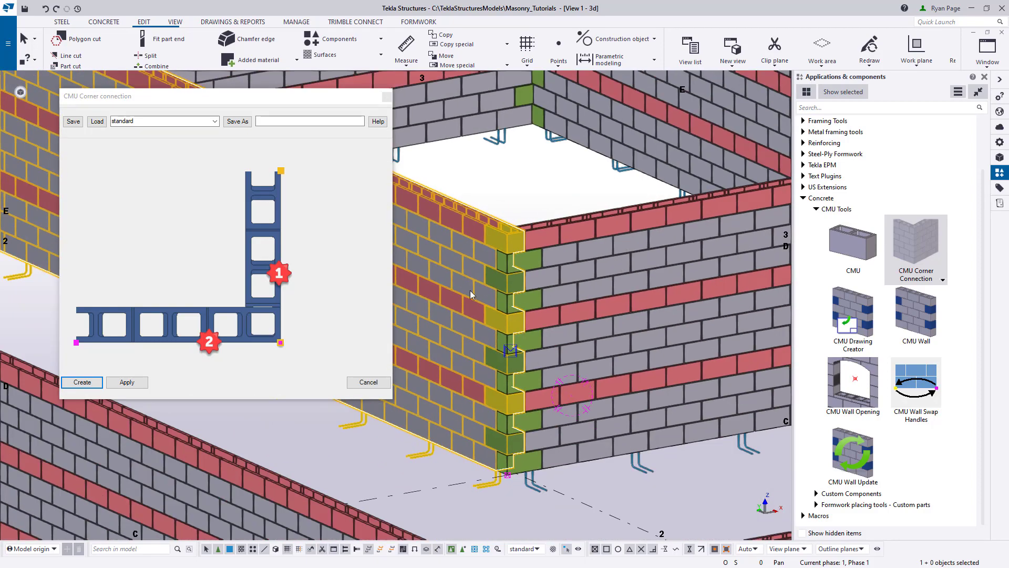
middle_click_drag(712, 391, 635, 413)
scroll(635, 413, "down", 1)
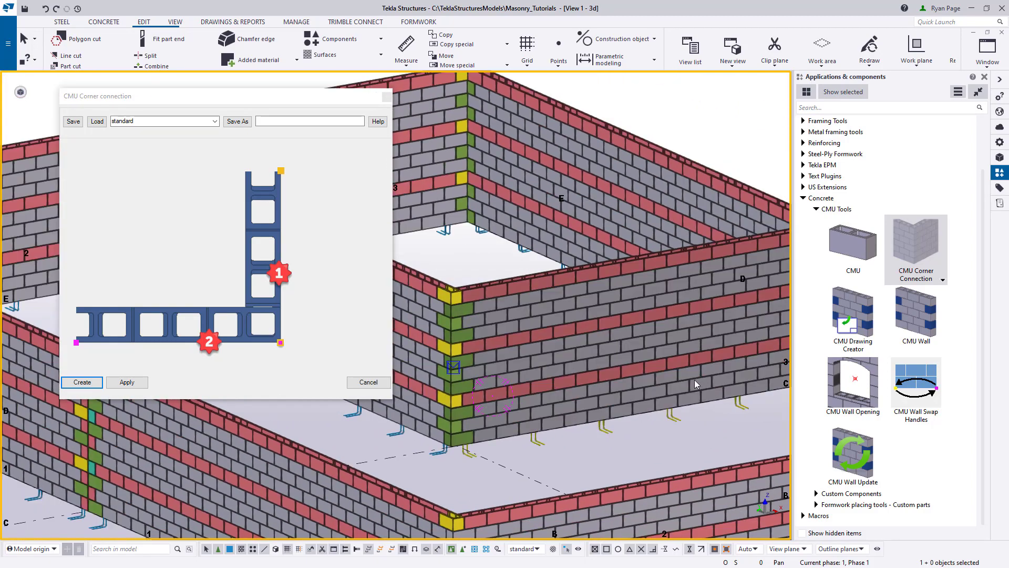
middle_click_drag(563, 403, 358, 439)
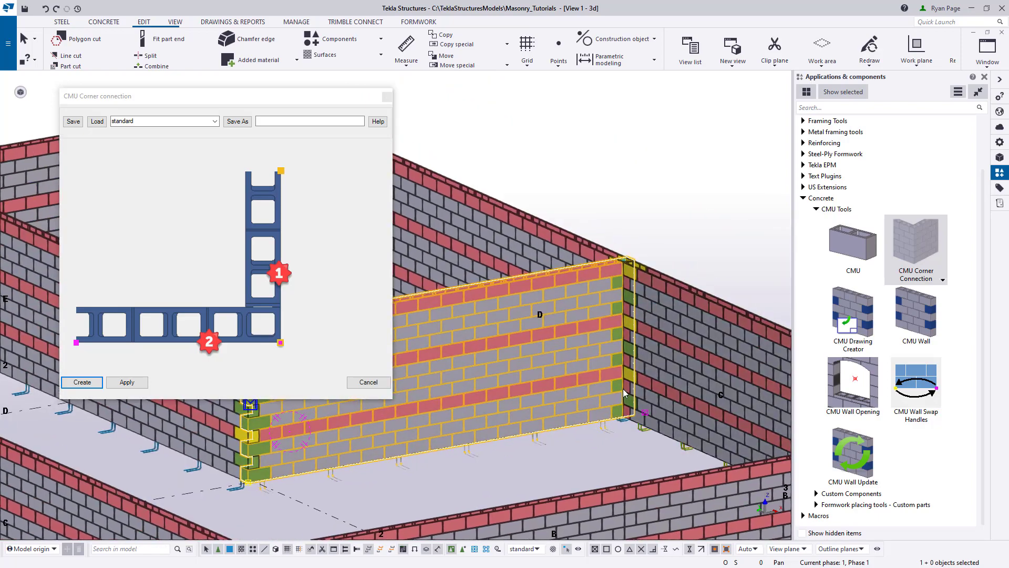
middle_click_drag(634, 389, 579, 436, "ctrl")
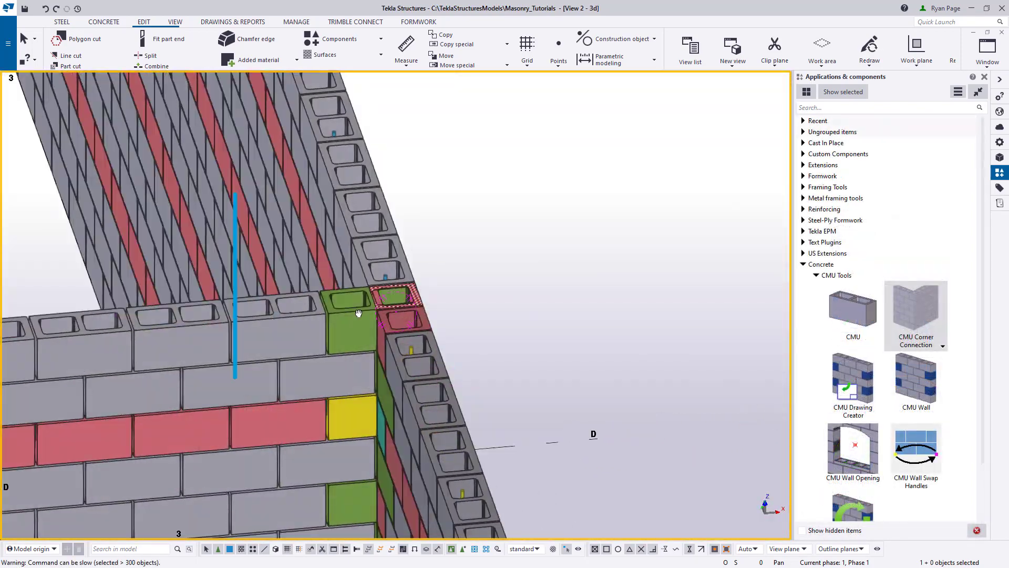
- Change the end condition of the overlapping outer wall segment at the three-wall junction to alternate courses stopping short at both ends, and modify the wall
scroll(226, 301, "up", 5)
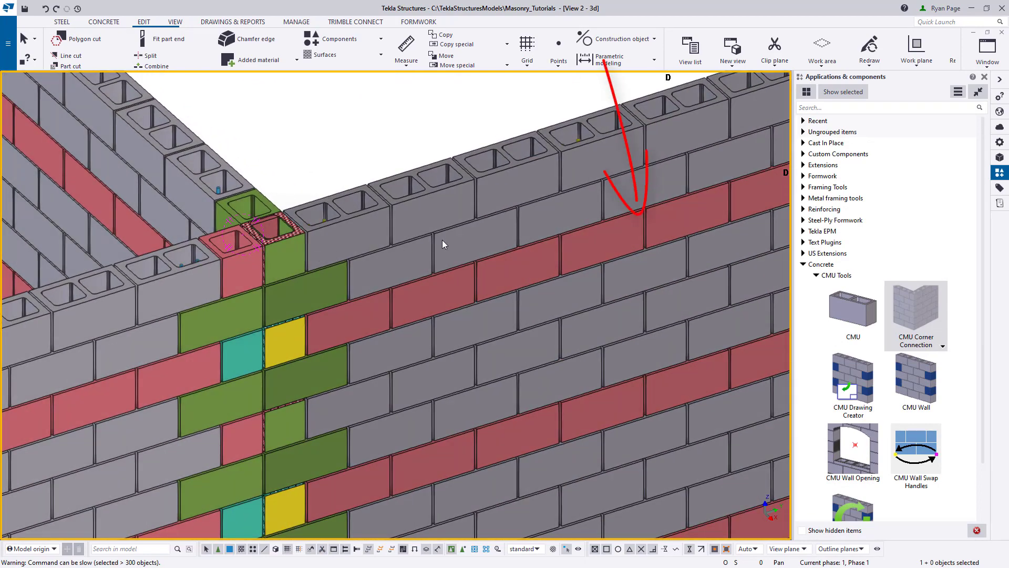
left_click(443, 239)
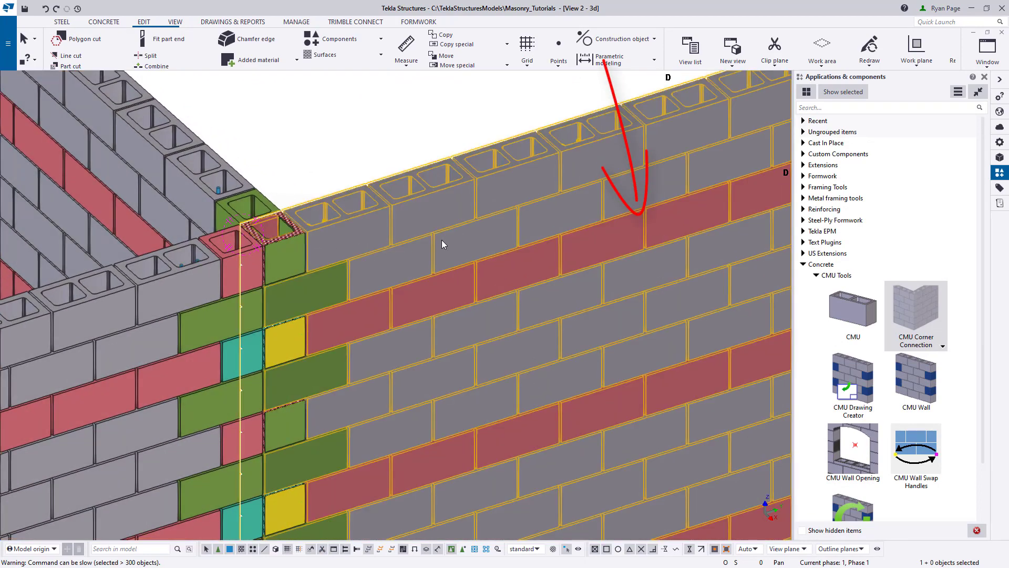
double_click(441, 244)
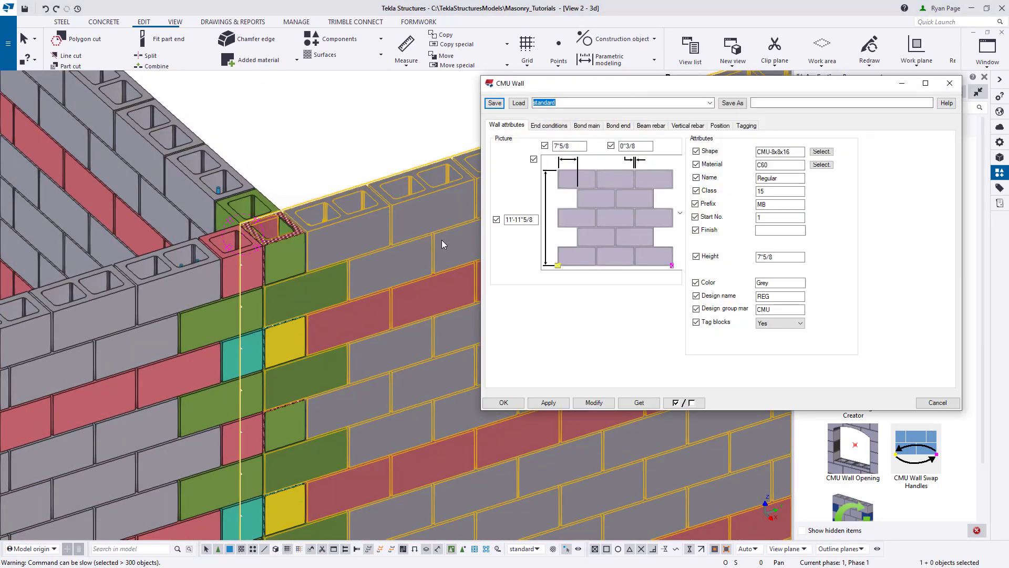
left_click(545, 127)
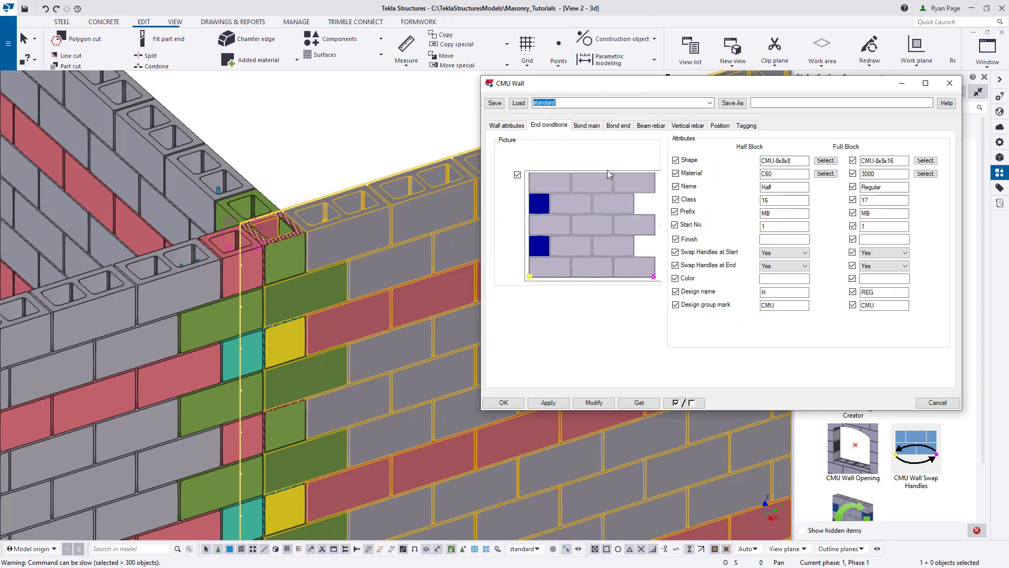
left_click(634, 218)
left_click(580, 101)
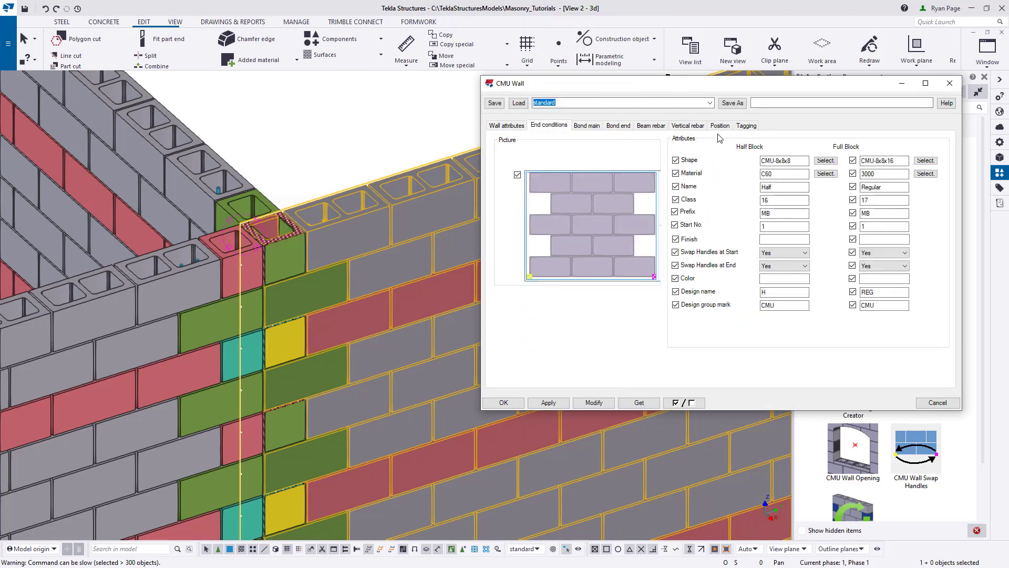
left_click(594, 403)
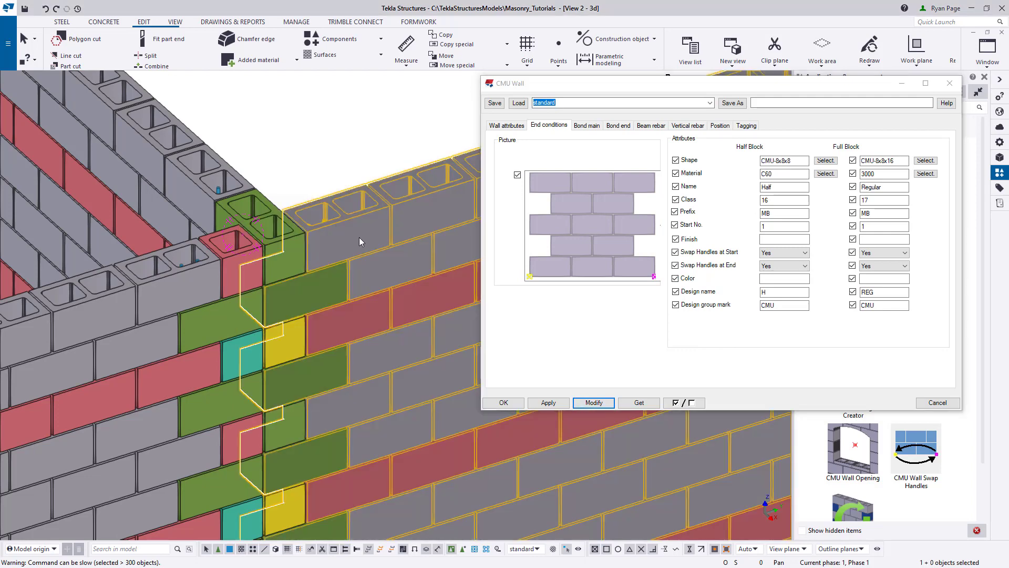
left_click(950, 83)
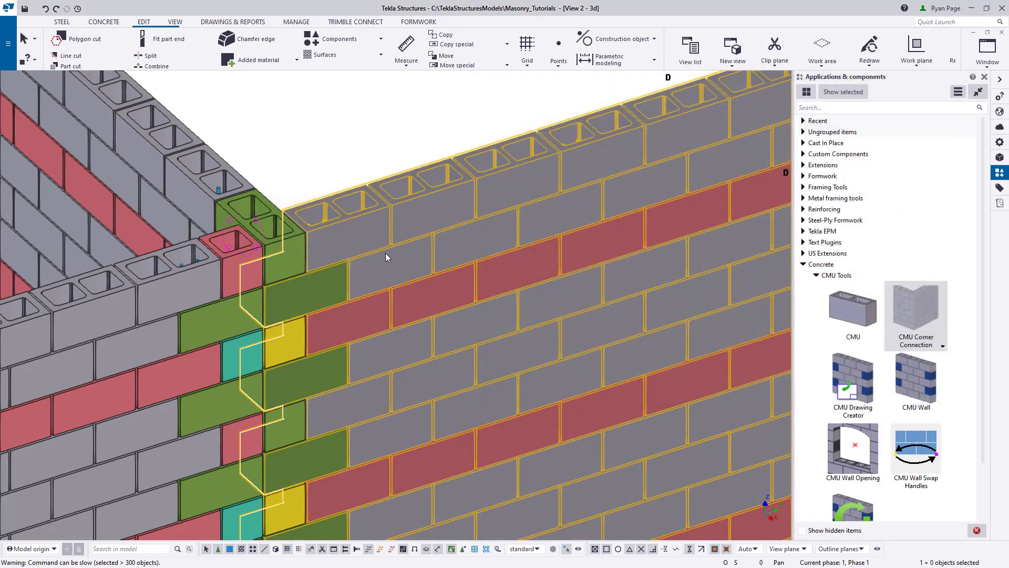
- Isolate the modified outer wall and the adjoining interior wall in turn to examine how their end blocks interlock
key("ctrl+5")
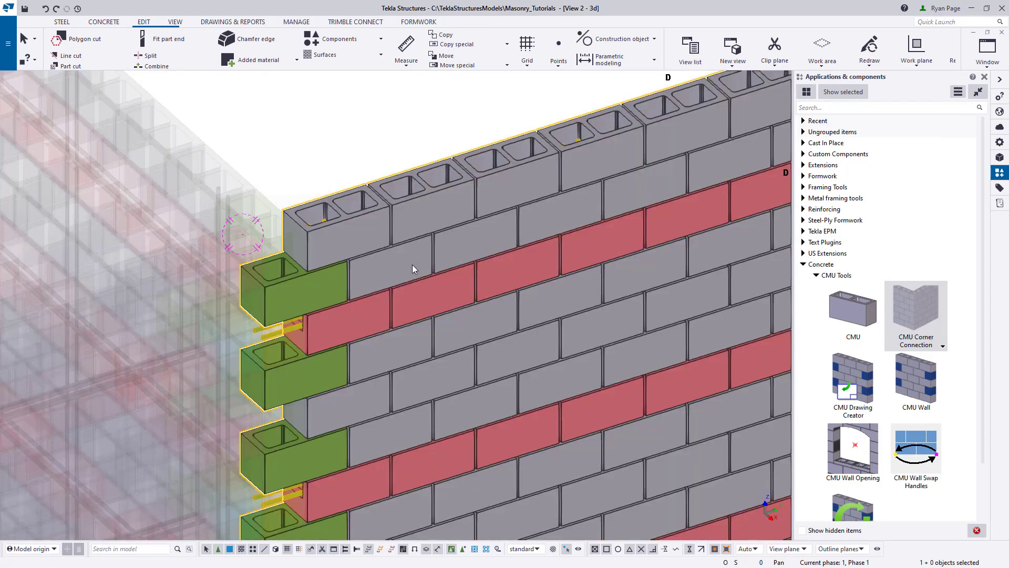
left_click(260, 197)
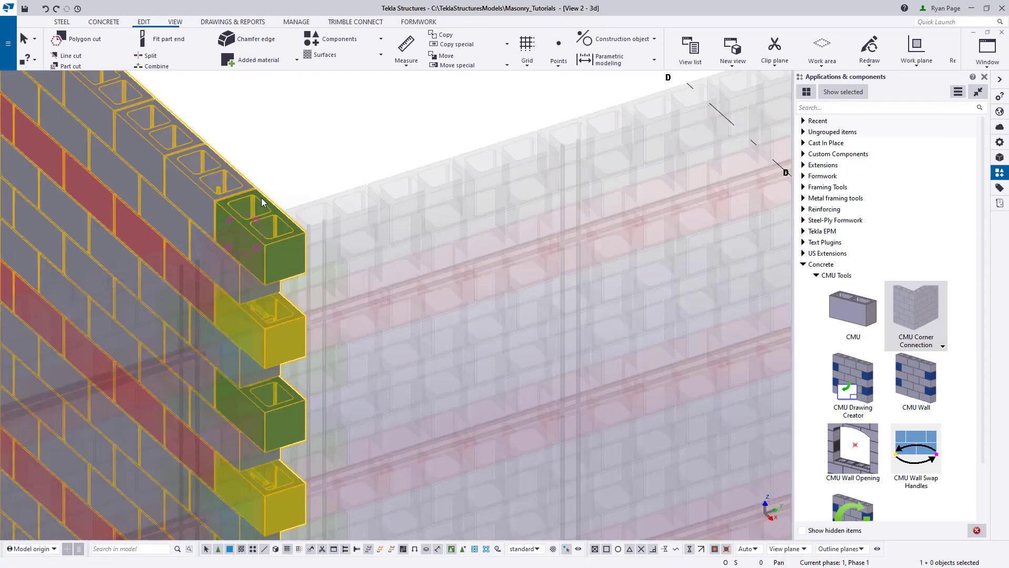
left_click(320, 203, "shift")
scroll(310, 181, "down", 8)
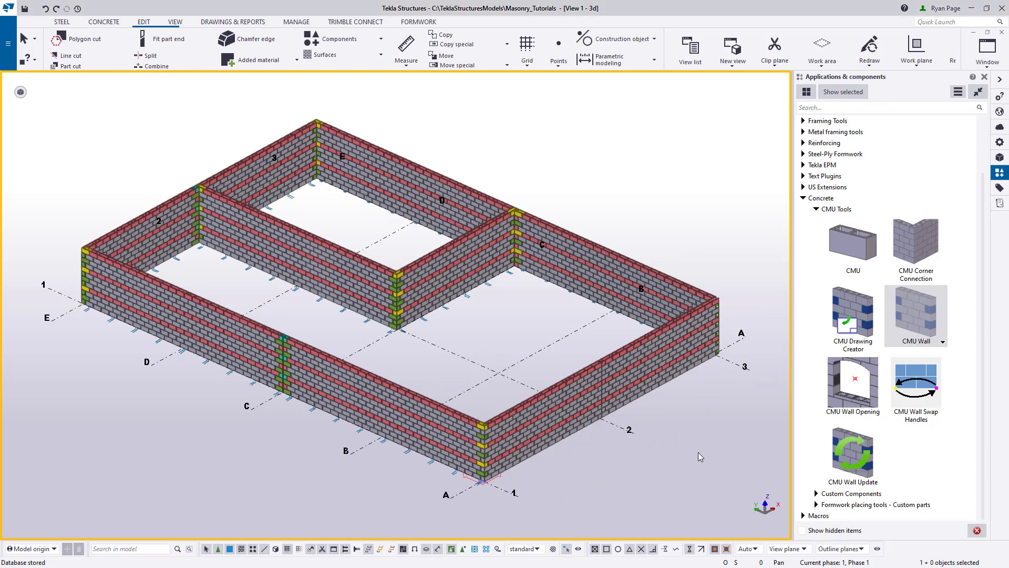
- Open the CMU Wall settings from a grid 3 wall and add the walls along grids 3, C, 2, E and 1 to the selection
left_click(601, 270)
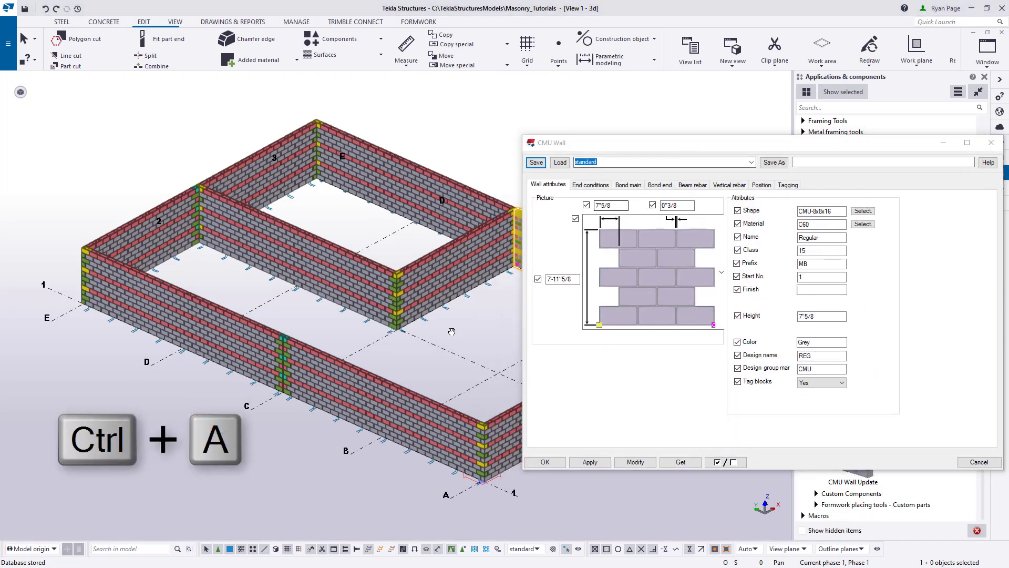
key("ctrl+a")
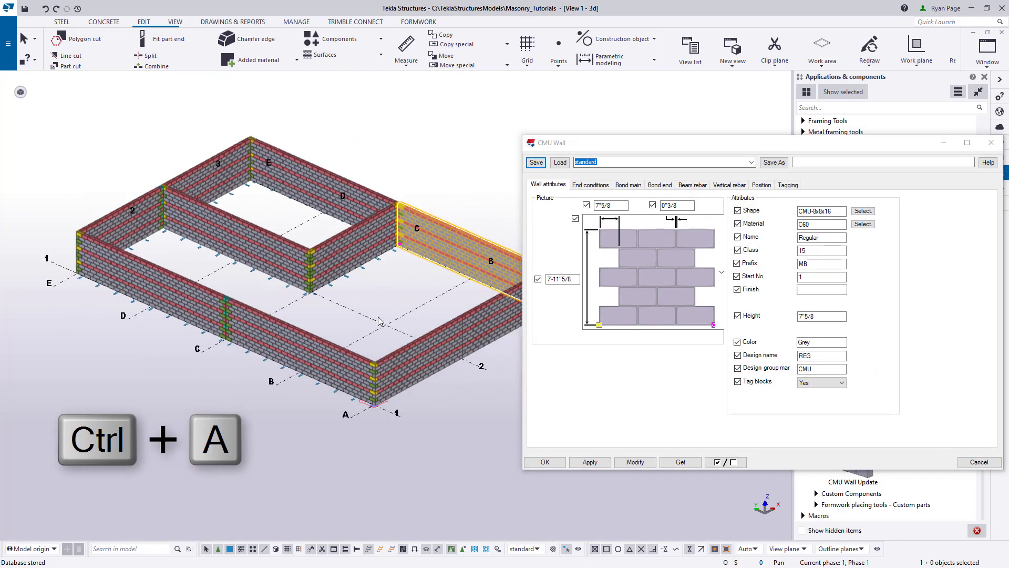
middle_click_drag(377, 317, 358, 328)
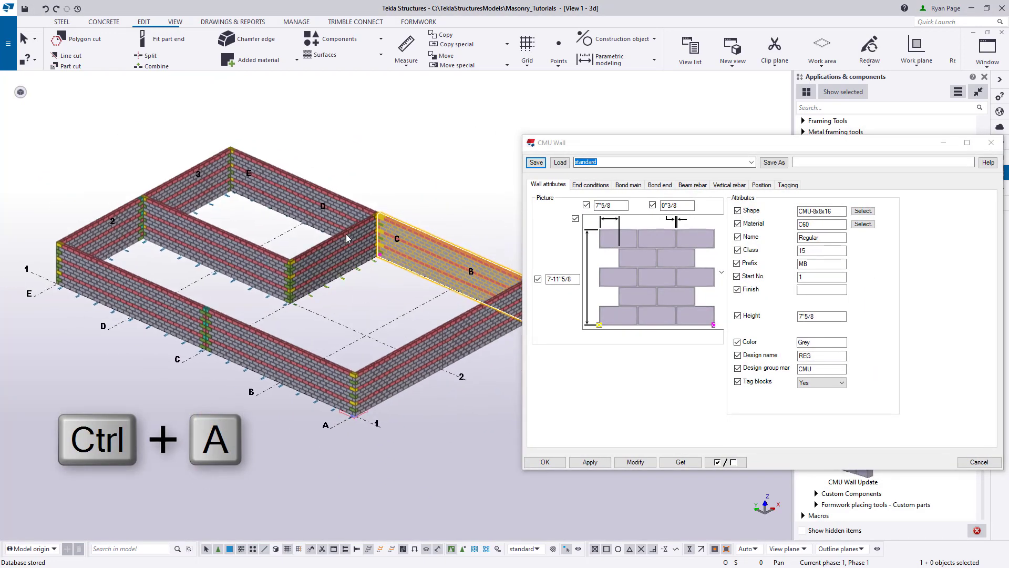
left_click(324, 210, "ctrl")
left_click(331, 269, "ctrl")
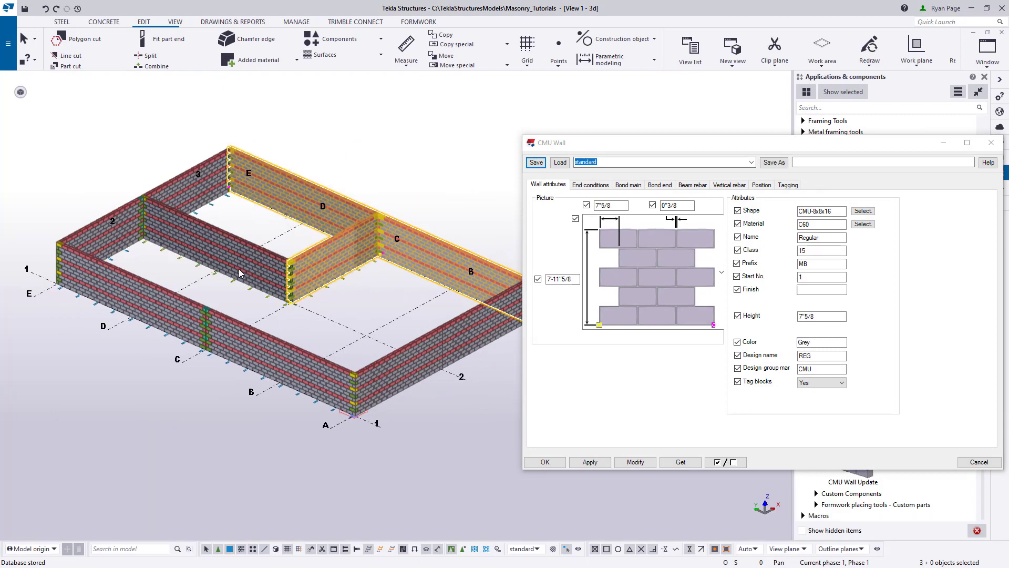
left_click(238, 269, "ctrl")
left_click(179, 183, "ctrl")
left_click(114, 234, "ctrl")
left_click(108, 281, "ctrl")
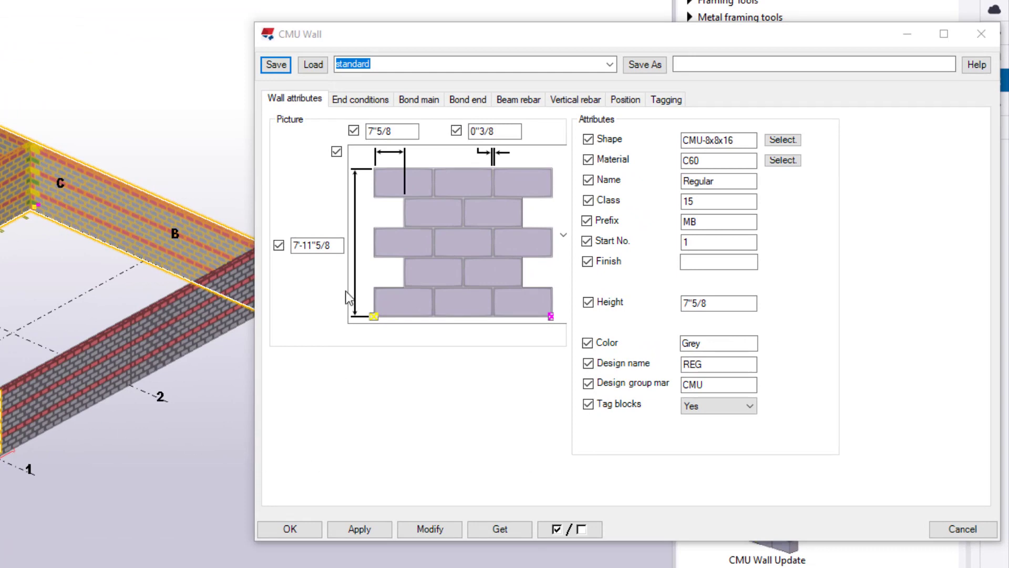
- Limit the change to the wall height only, set it to 12'-0", and modify the selected walls
left_click(556, 529)
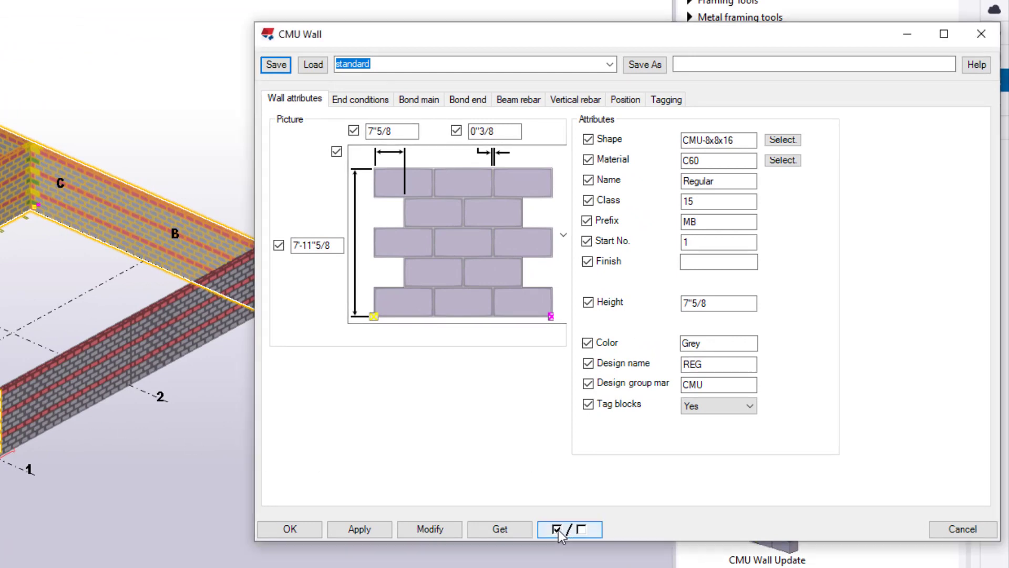
left_click_drag(339, 245, 239, 250)
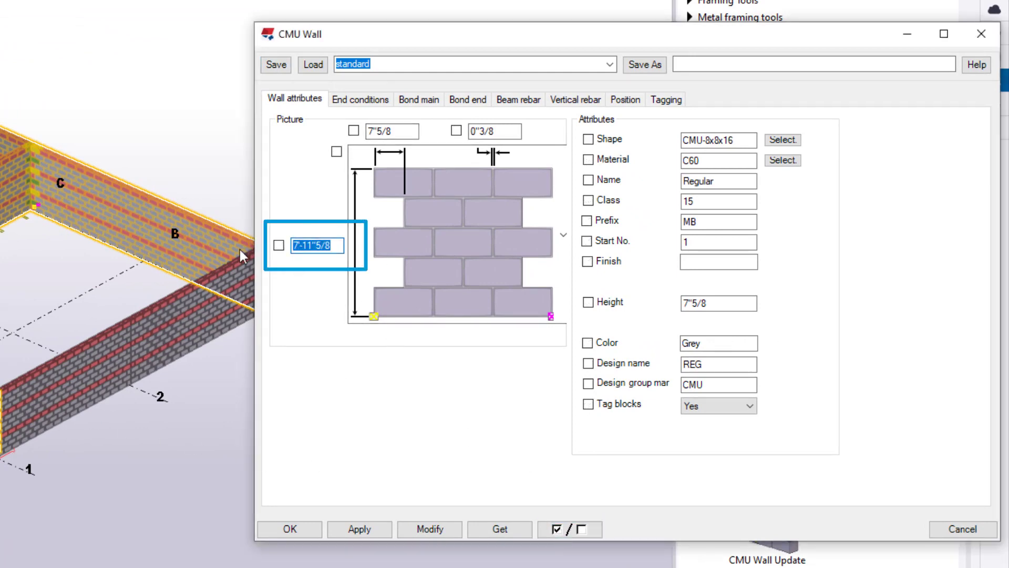
type("12")
left_click(279, 245)
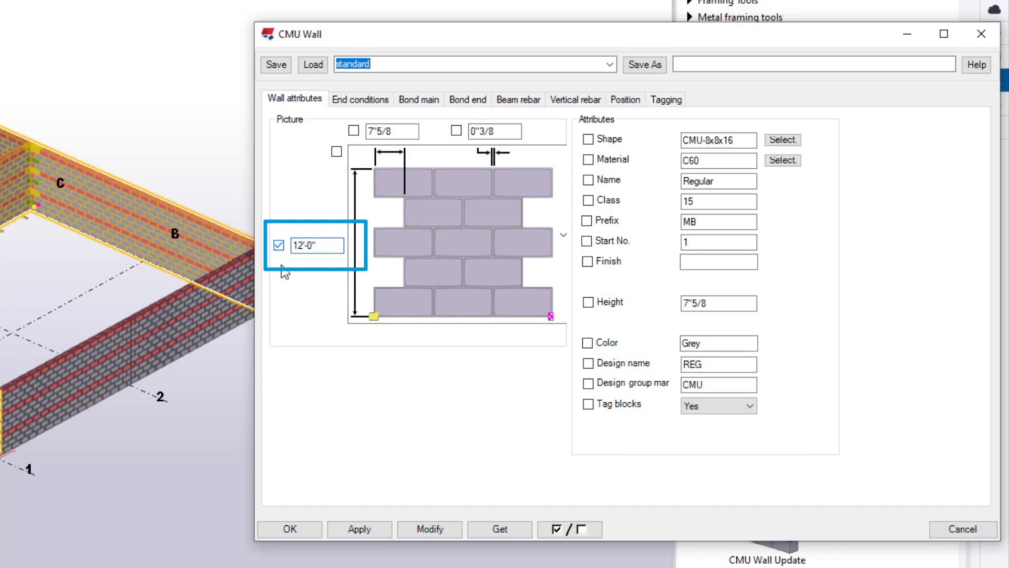
left_click(430, 529)
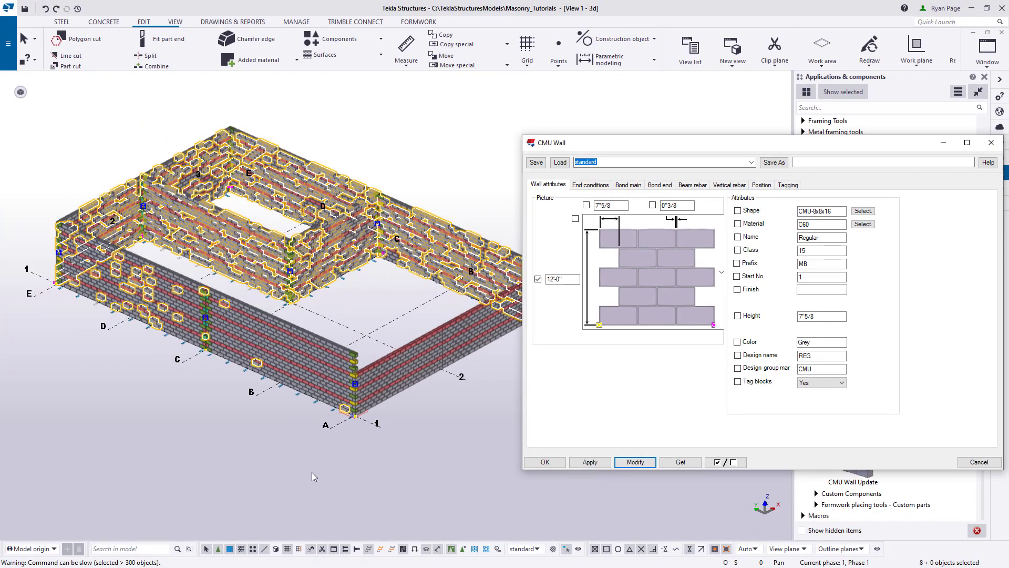
left_click(312, 472)
middle_click_drag(457, 471, 421, 491)
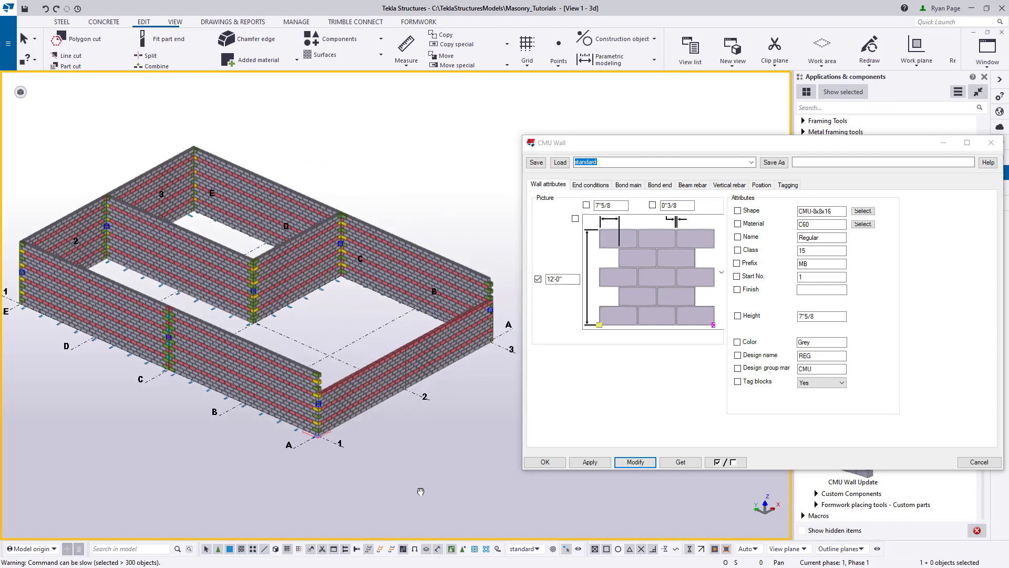
- Select only the wall along grid A, leaving out the adjoining grid 1 and grid 3 walls, and delete it
scroll(403, 480, "up", 3)
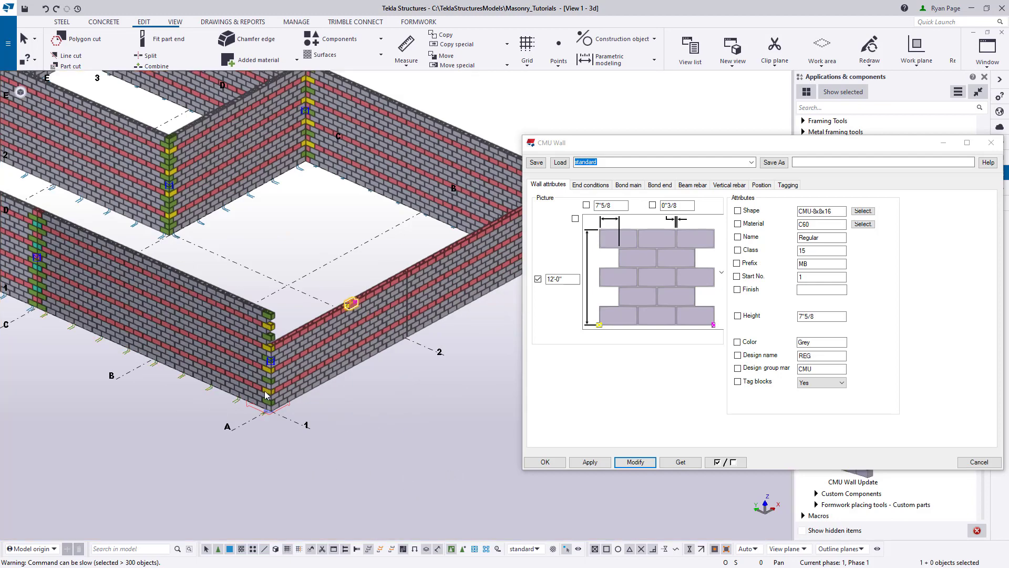
middle_click_drag(386, 458, 360, 426, "ctrl")
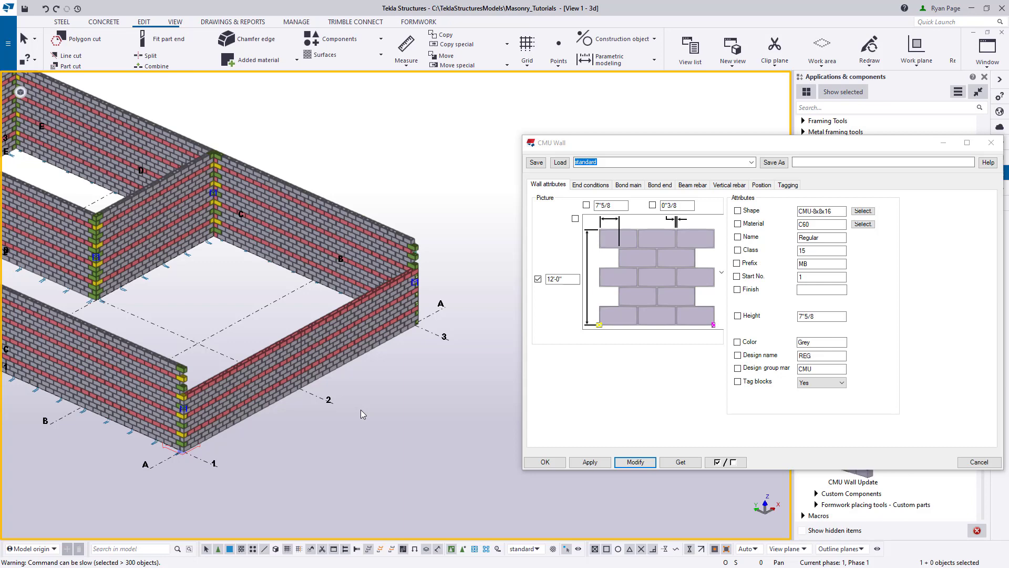
key("ctrl+p")
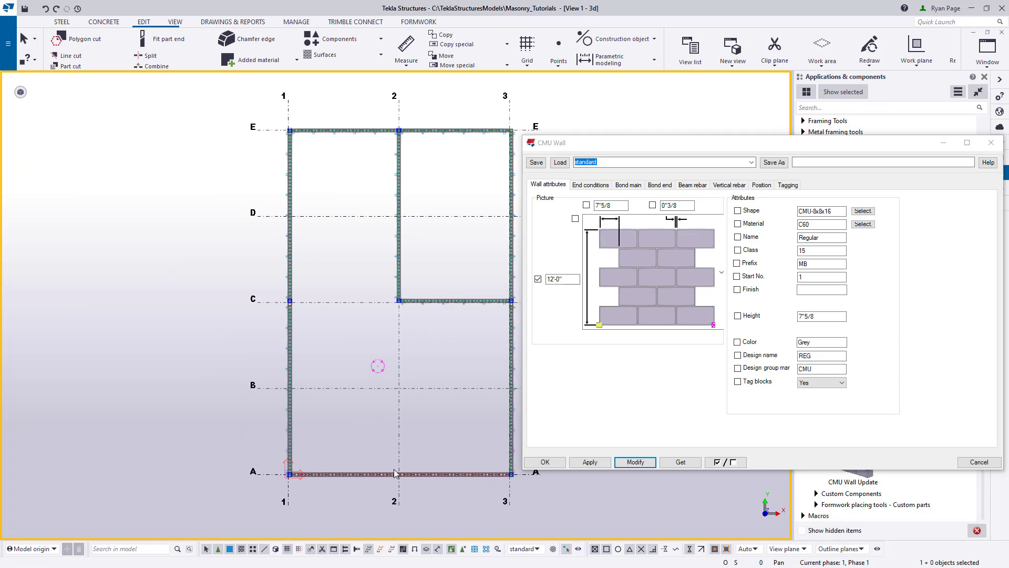
middle_click_drag(395, 473, 358, 355)
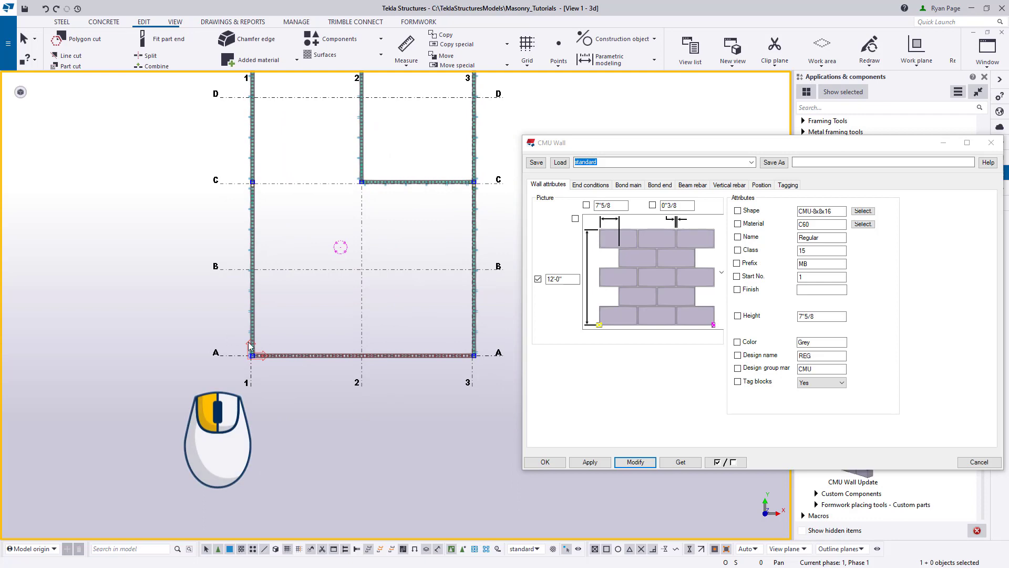
left_click_drag(227, 332, 507, 386)
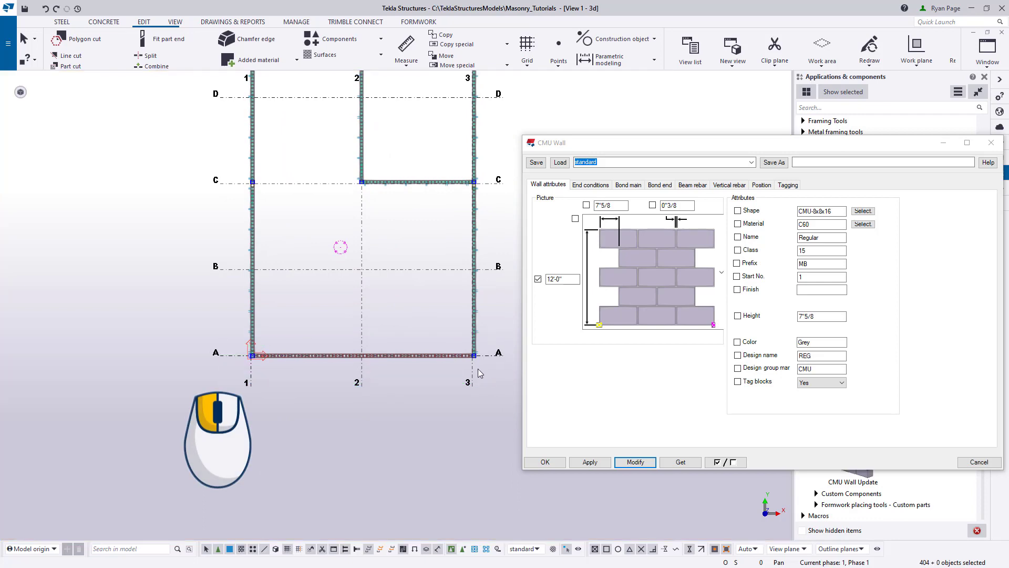
left_click(476, 318, "ctrl")
left_click(253, 314, "ctrl")
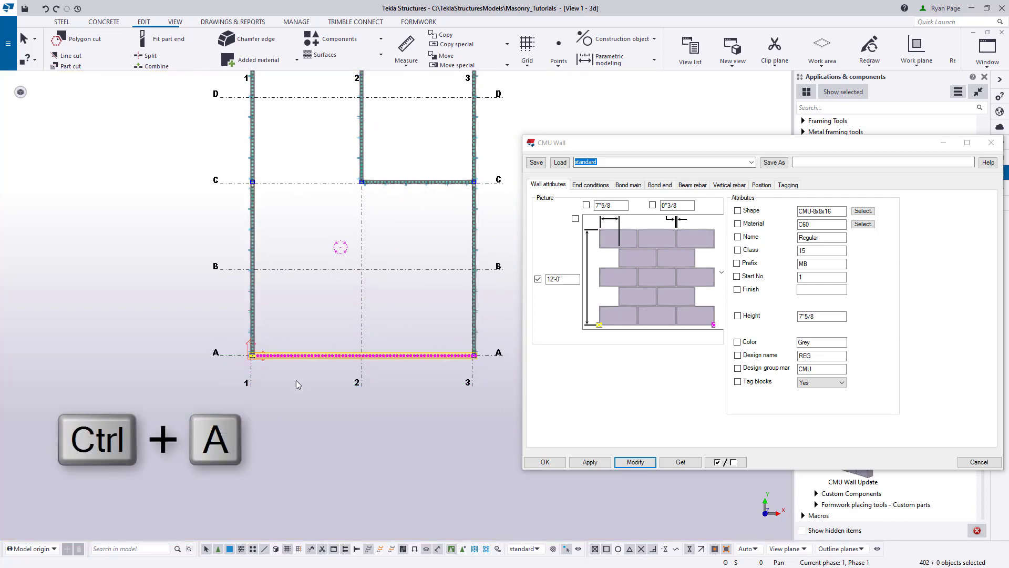
key("ctrl+p")
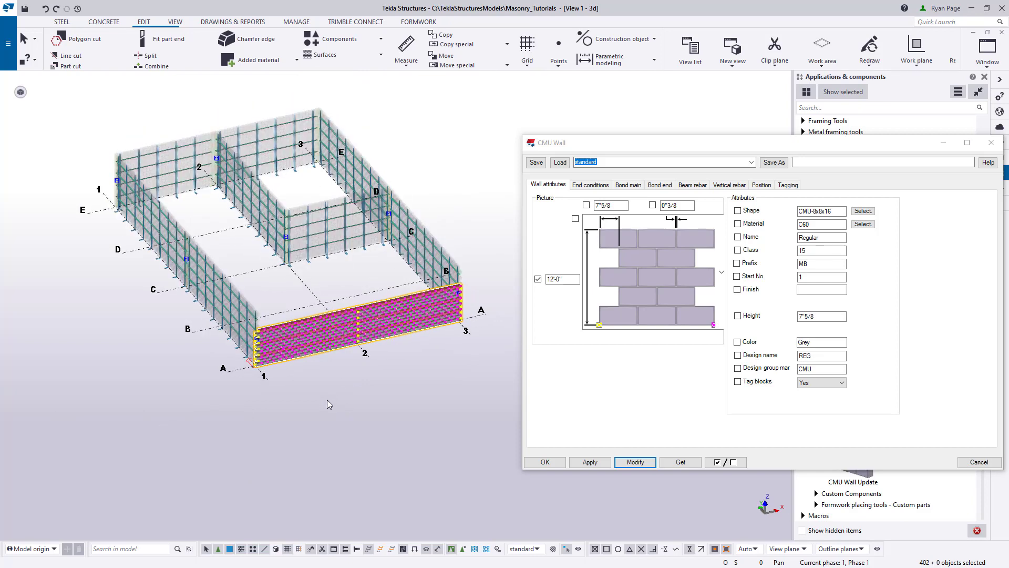
scroll(322, 380, "up", 3)
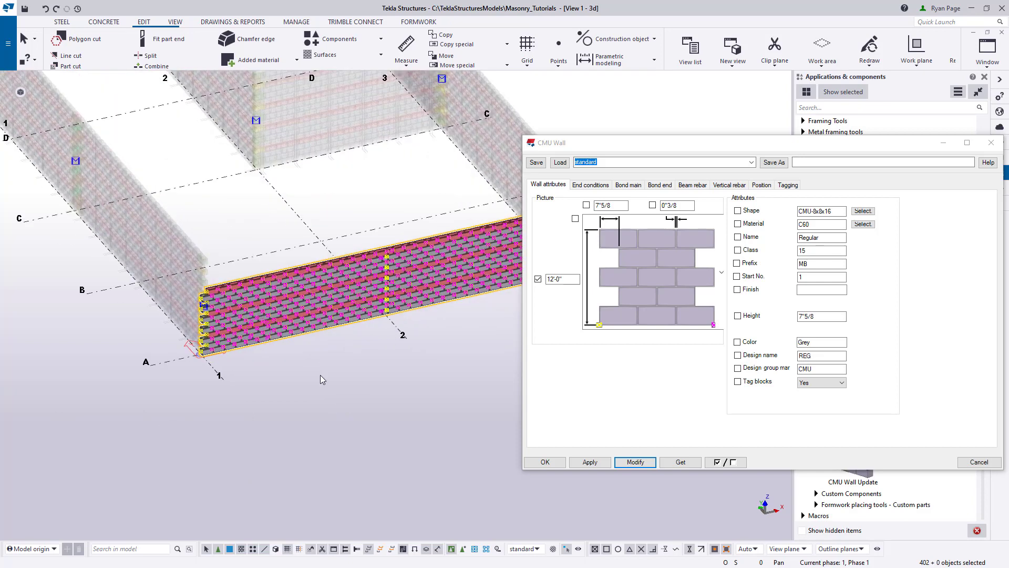
mouse_move(320, 375)
middle_mouse_down("ctrl")
mouse_move(447, 368)
mouse_move(317, 316)
mouse_move(329, 363)
mouse_move(334, 355)
middle_mouse_up("ctrl")
right_click(334, 355)
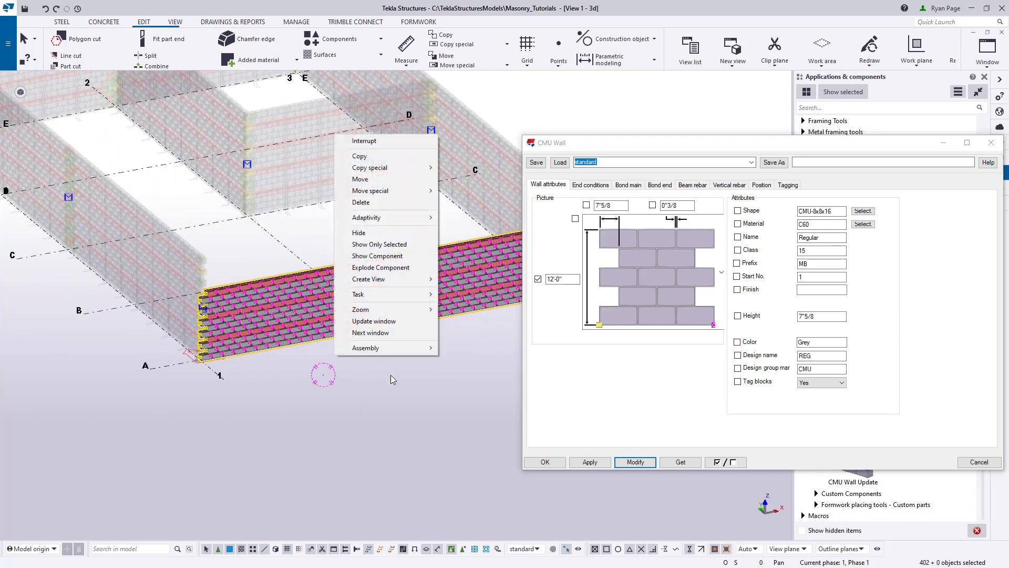
left_click(403, 202)
left_click(291, 405)
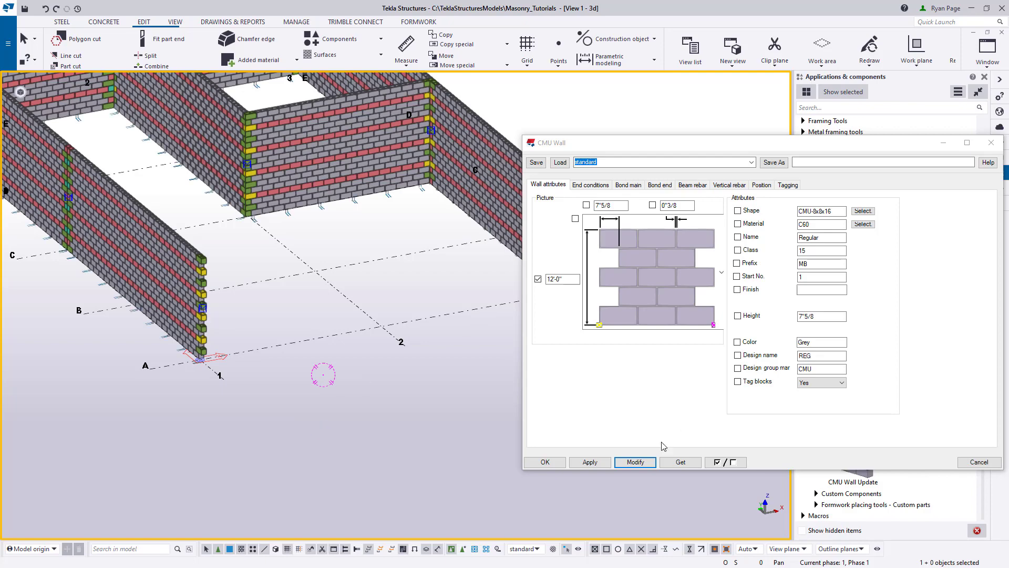
- Place a CMU wall along grid A from the outer end corner of the grid 3 wall to grid 2
left_click(166, 298)
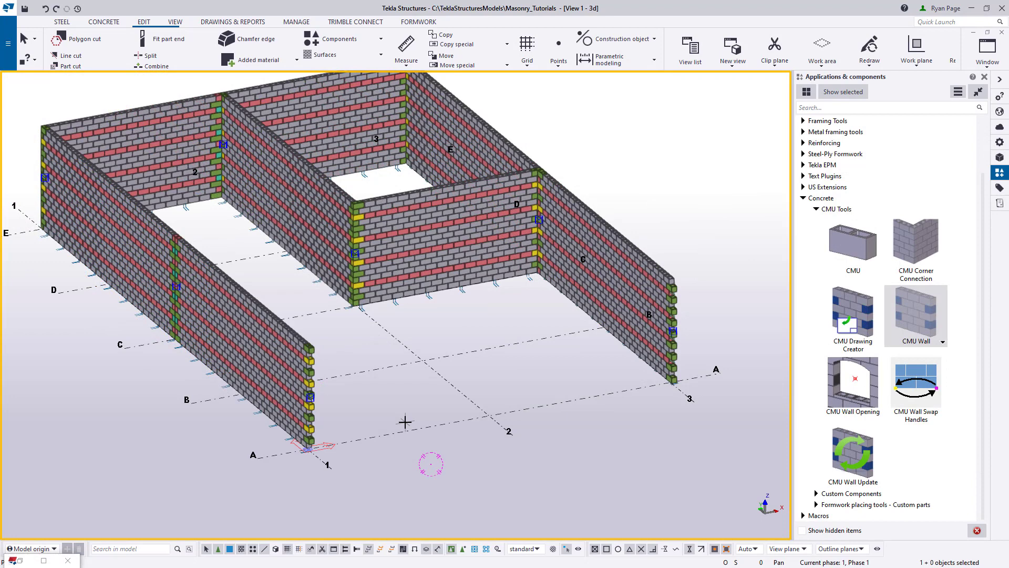
key("ctrl+p")
scroll(270, 483, "up", 3)
middle_click_drag(269, 484, 293, 390)
scroll(302, 422, "up", 3)
middle_click_drag(599, 459, 150, 457)
middle_click_drag(705, 398, 521, 419)
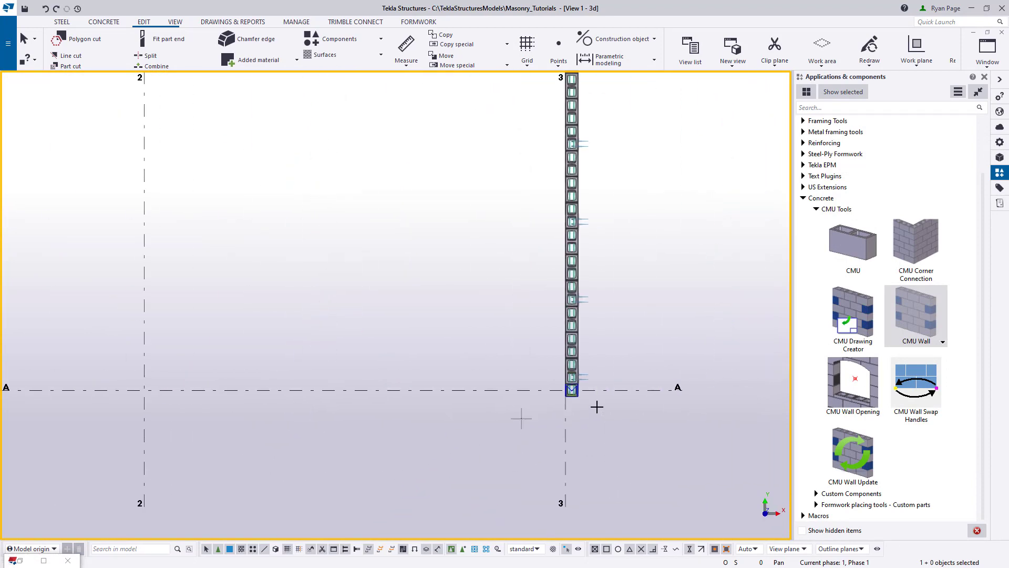
scroll(569, 408, "up", 5)
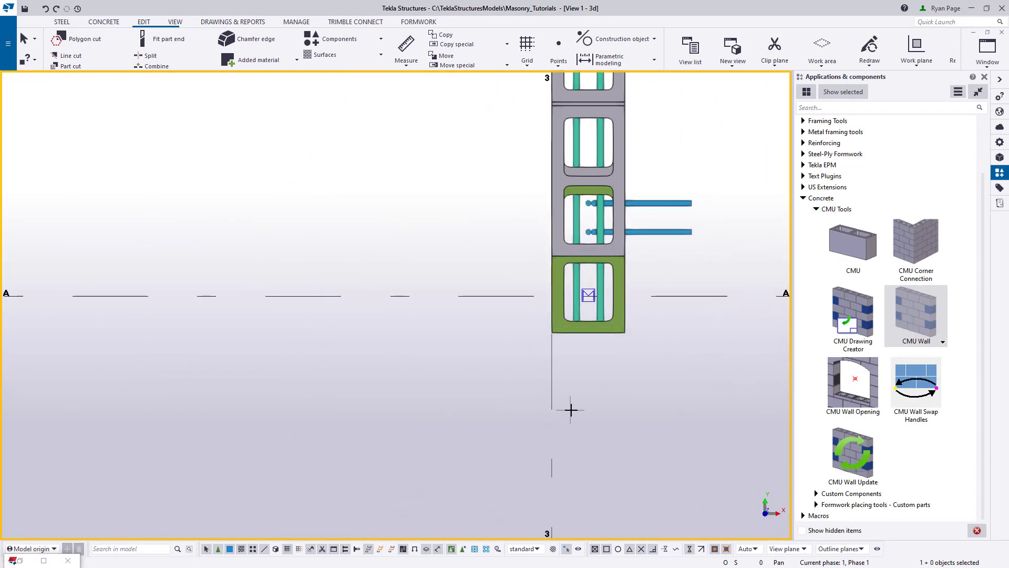
left_click(625, 332)
scroll(643, 454, "down", 6)
middle_click_drag(273, 455, 625, 432)
scroll(625, 431, "down", 2)
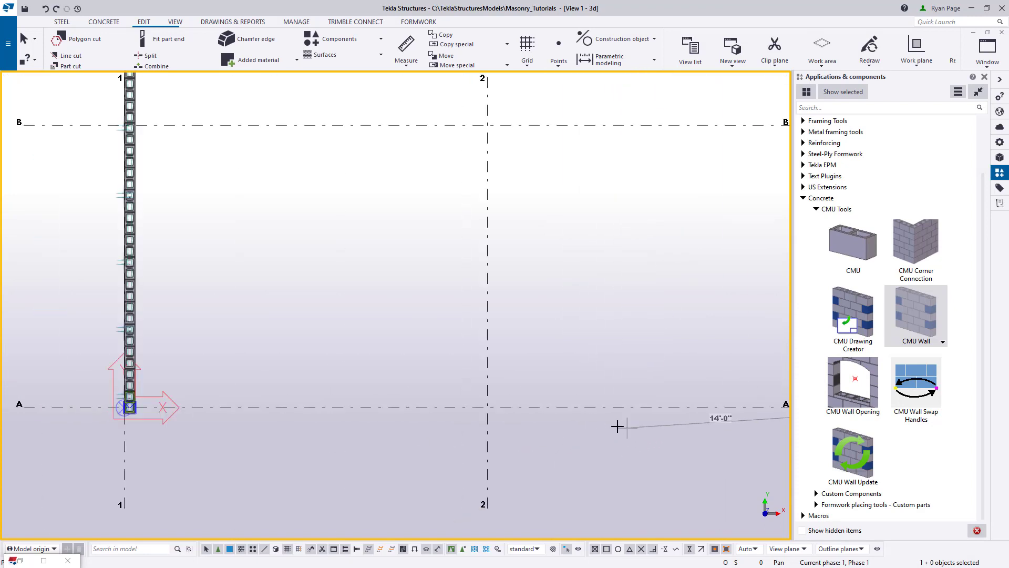
left_click(488, 415)
scroll(487, 438, "up", 1)
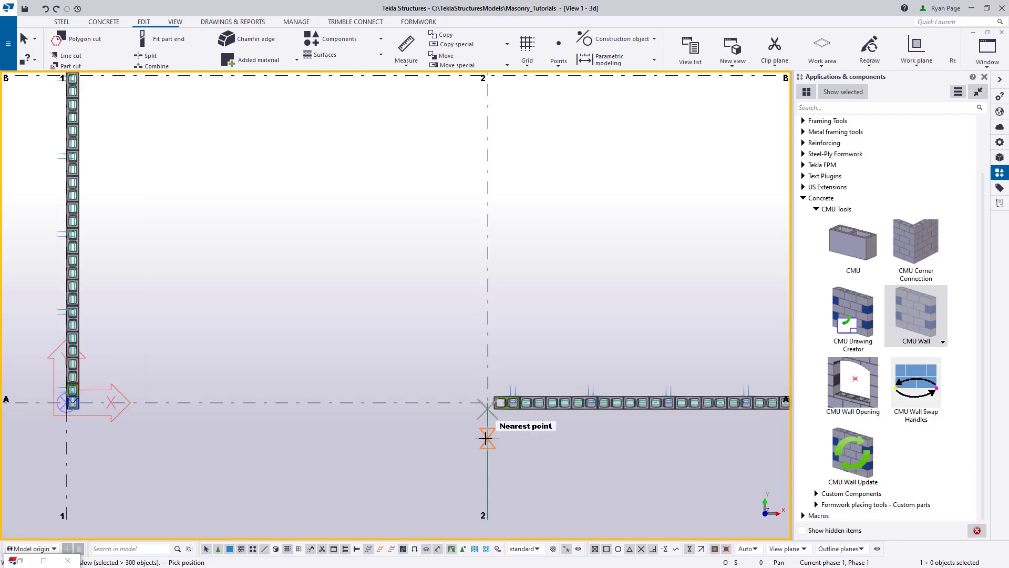
scroll(486, 438, "down", 3)
scroll(486, 438, "up", 7)
scroll(470, 396, "up", 2)
right_click(551, 406)
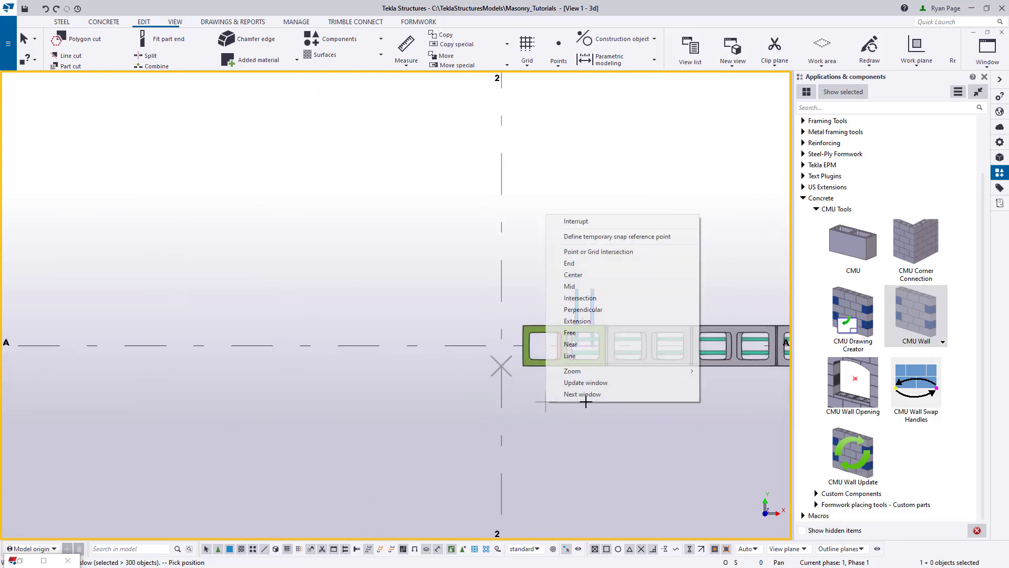
left_click(590, 221)
- Move the end handle of the new grid A wall 8" past grid 2, toward grid 1
left_click(541, 328)
left_click(501, 367)
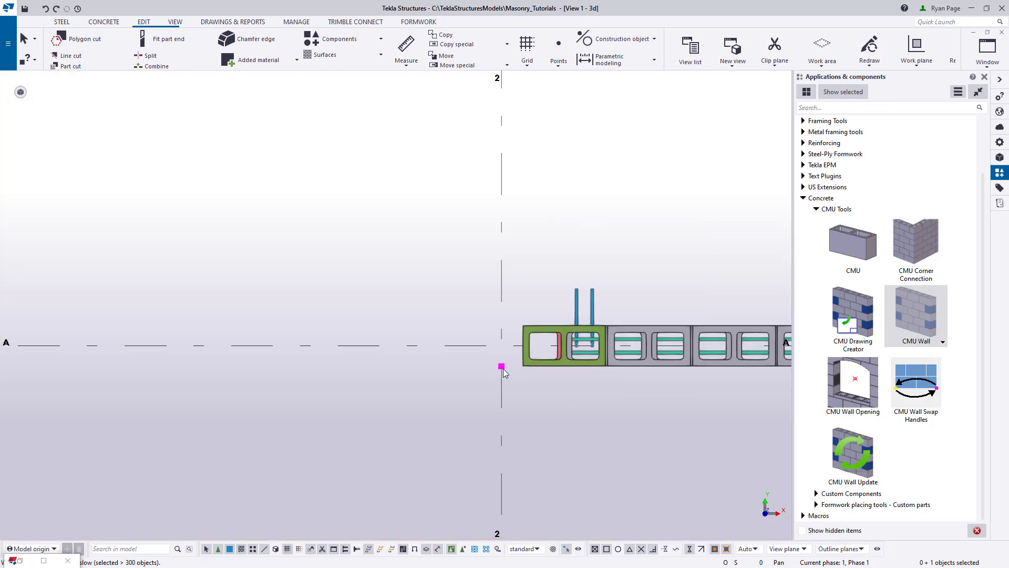
right_click(503, 367)
left_click(529, 231)
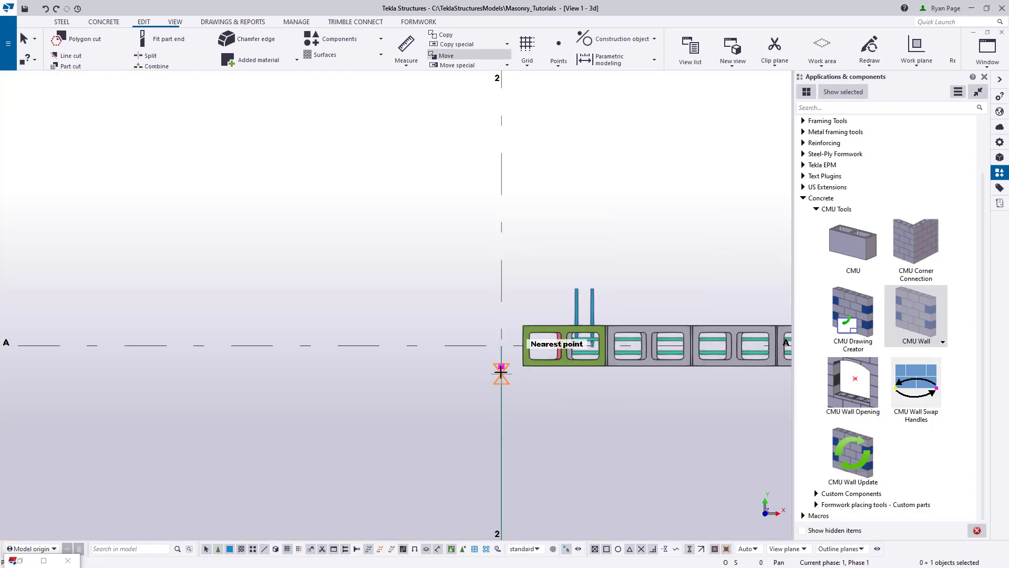
left_click(482, 365)
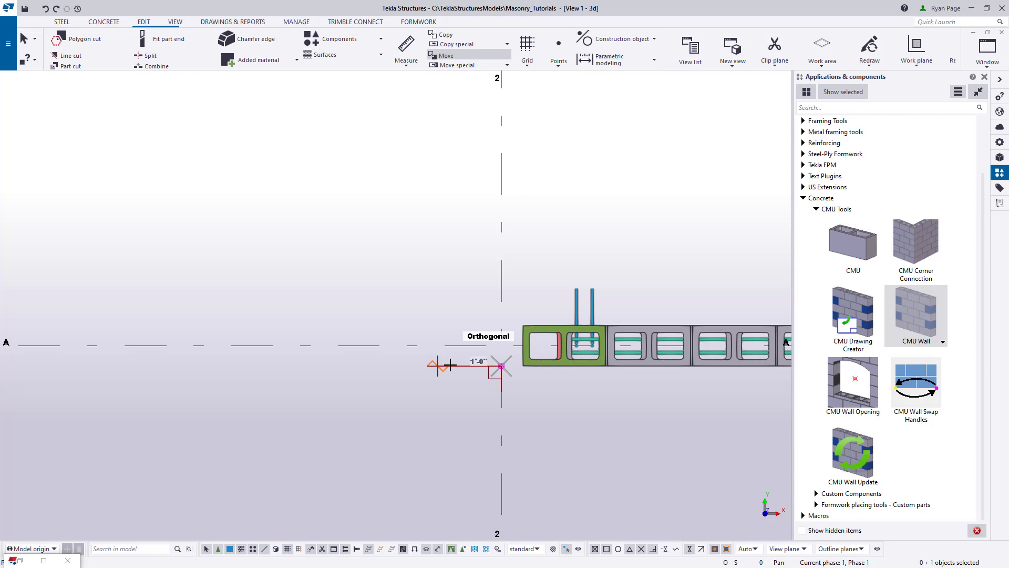
type("8")
key("Return")
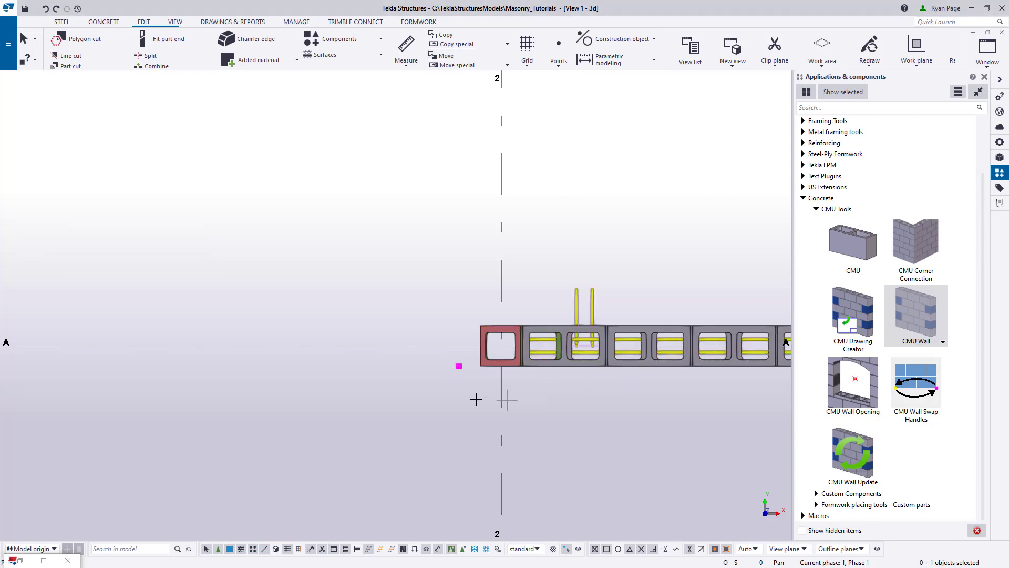
- Place a second CMU wall along grid A, starting 3/8" from the first wall's end block and ending at grid 1
left_click(479, 367)
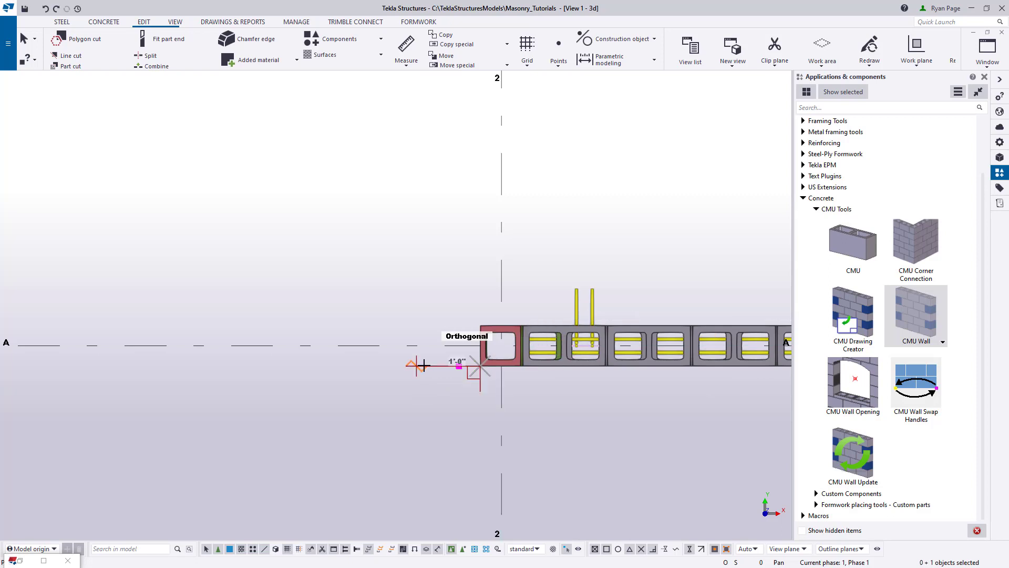
type("3/8")
key("Return")
middle_click_drag(284, 365, 541, 375)
scroll(544, 375, "down", 3)
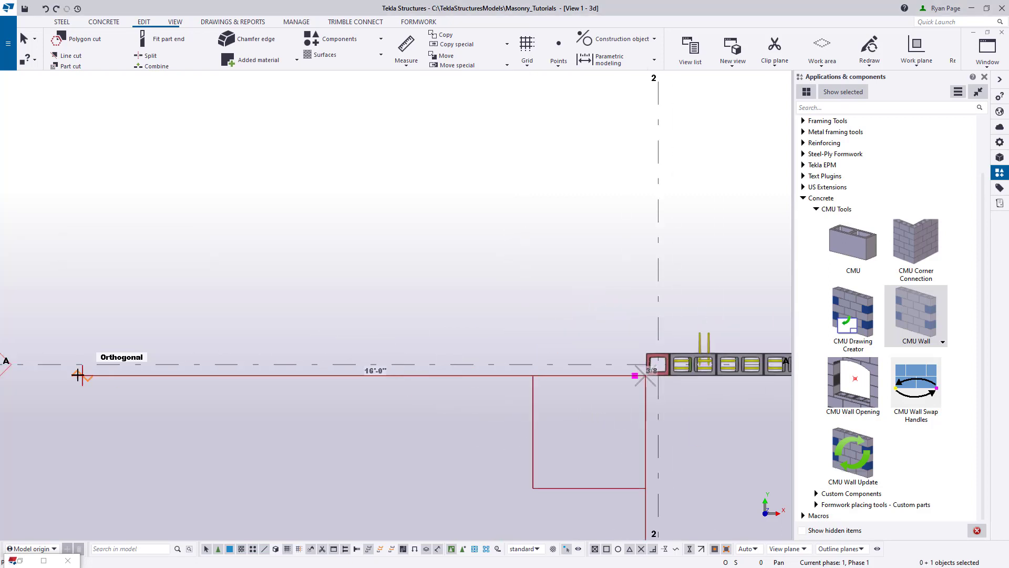
middle_click_drag(22, 382, 592, 424)
scroll(520, 427, "up", 3)
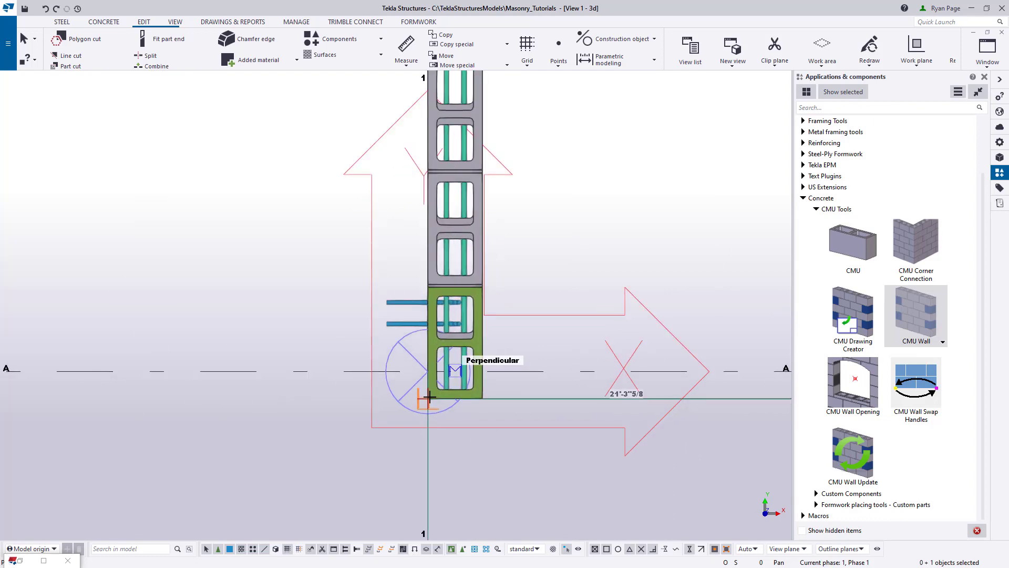
scroll(274, 414, "down", 2)
right_click(534, 400)
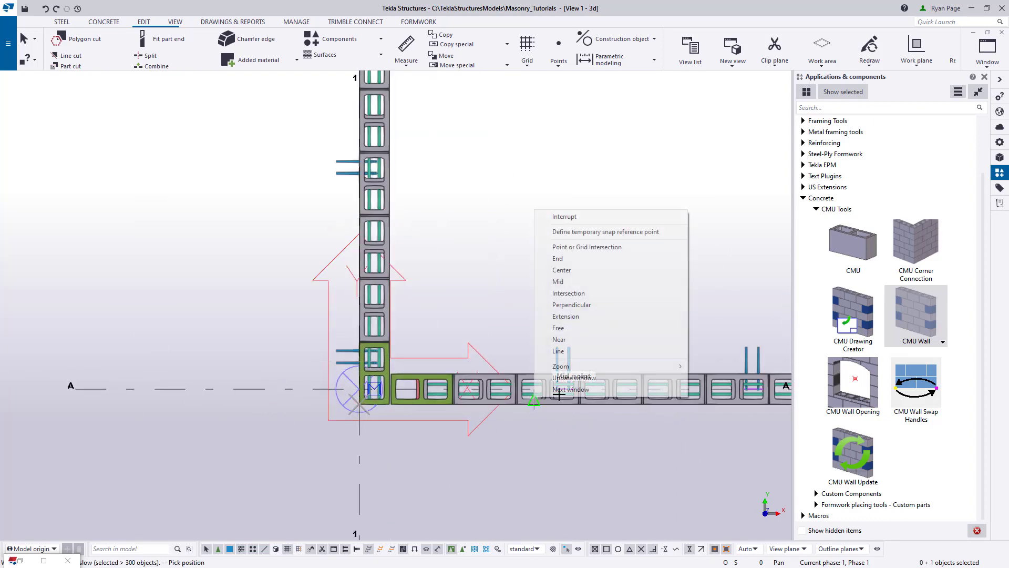
left_click(567, 214)
- Move the second grid A wall's end handle 8" outward past grid 1
middle_click_drag(415, 336, 513, 174, "ctrl")
scroll(362, 333, "up", 1)
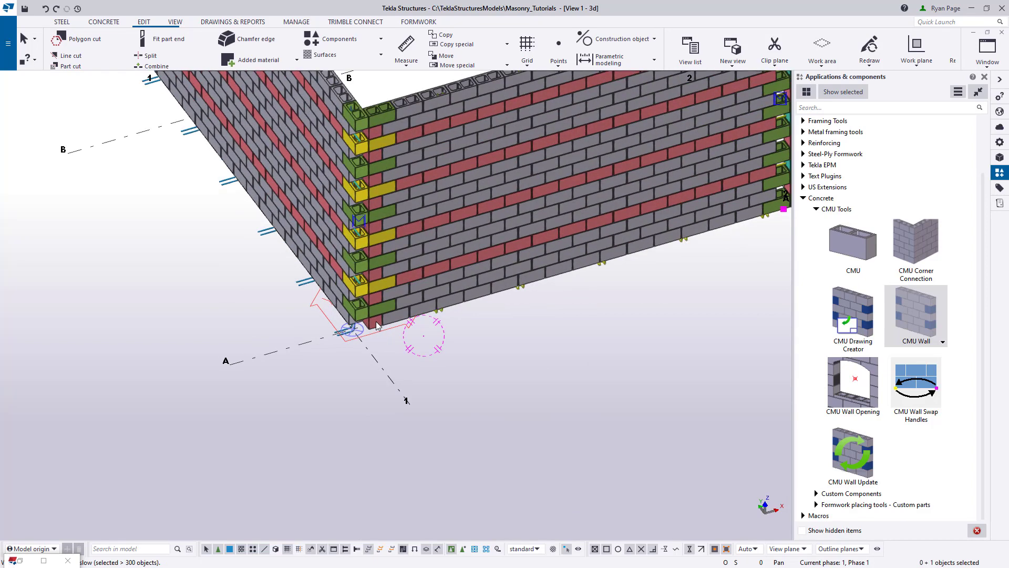
left_click(375, 321)
scroll(348, 338, "up", 2)
right_click(363, 341)
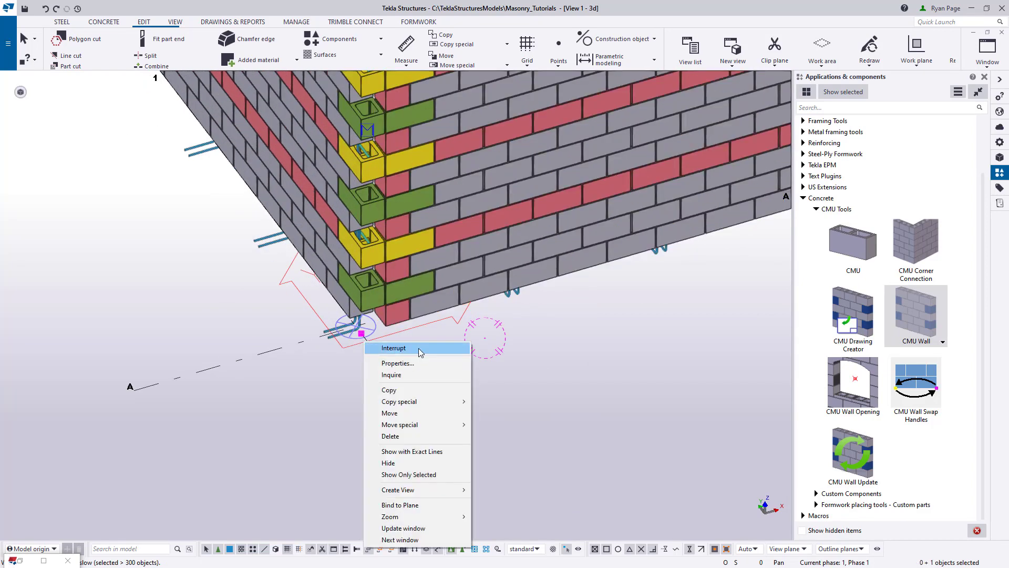
left_click(389, 414)
left_click(367, 346)
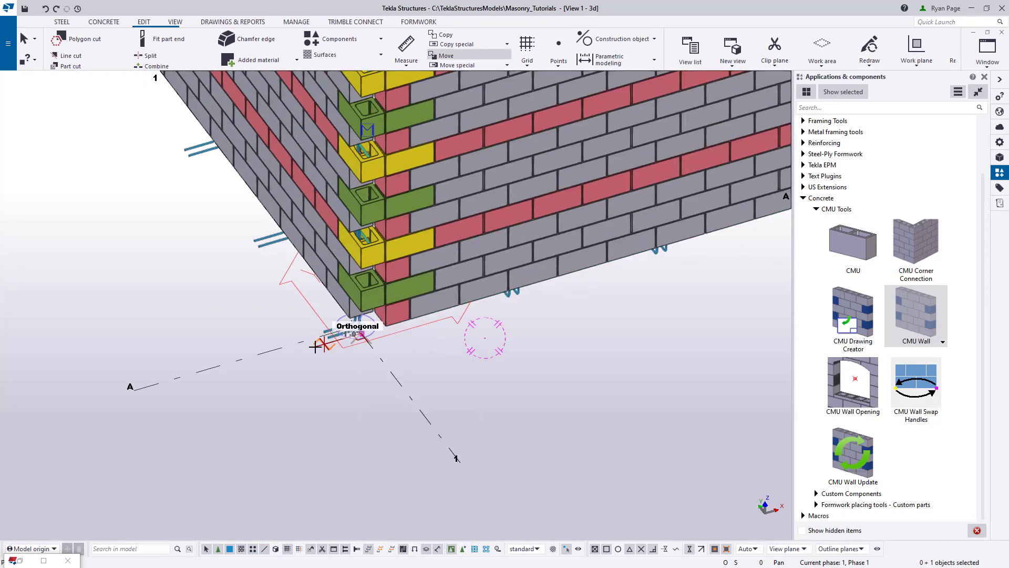
type("8")
key("Return")
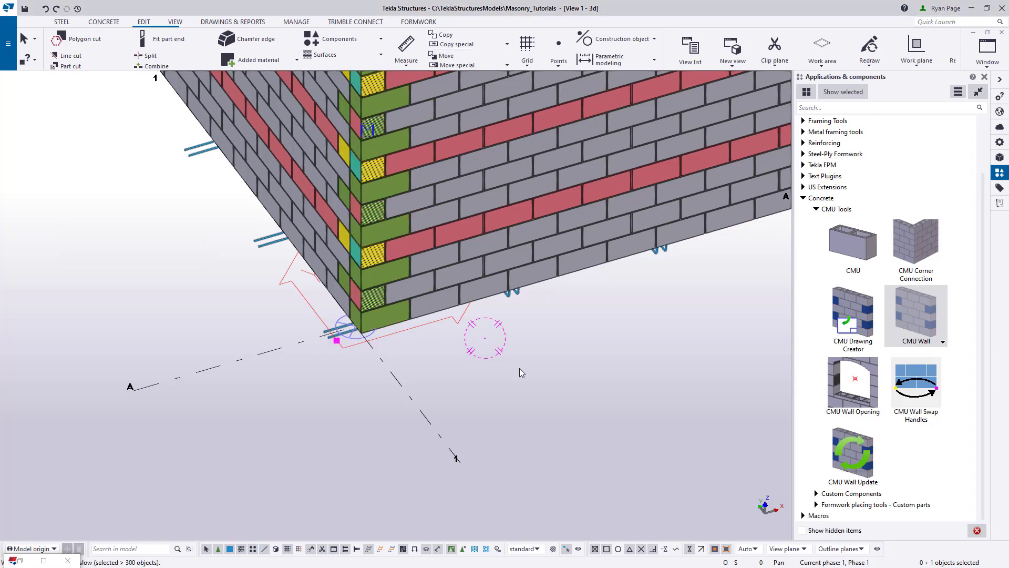
left_click(521, 339)
- Open the CMU Wall properties of the grid A wall between grids 1 and 2
scroll(484, 414, "down", 5)
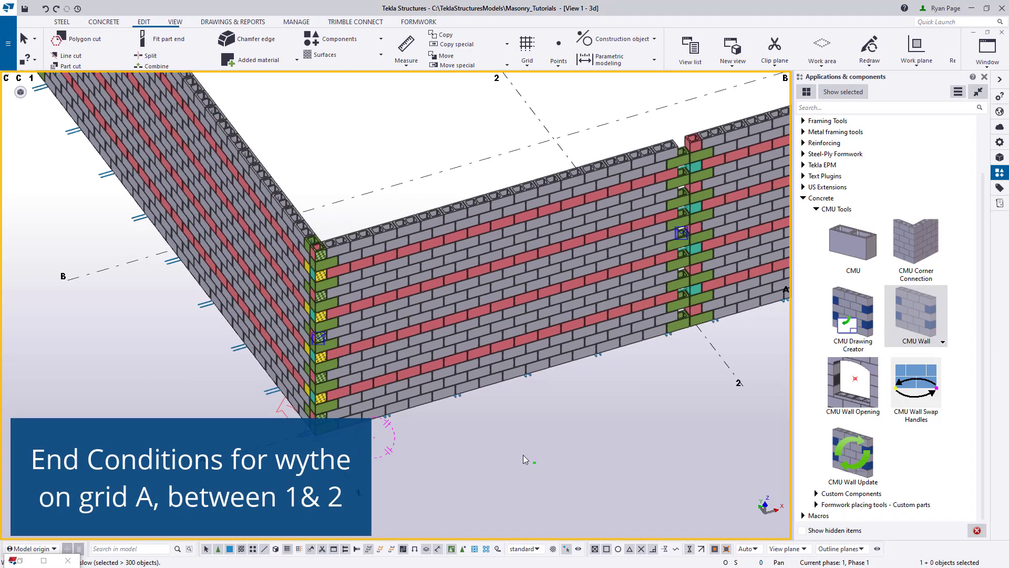
double_click(457, 272)
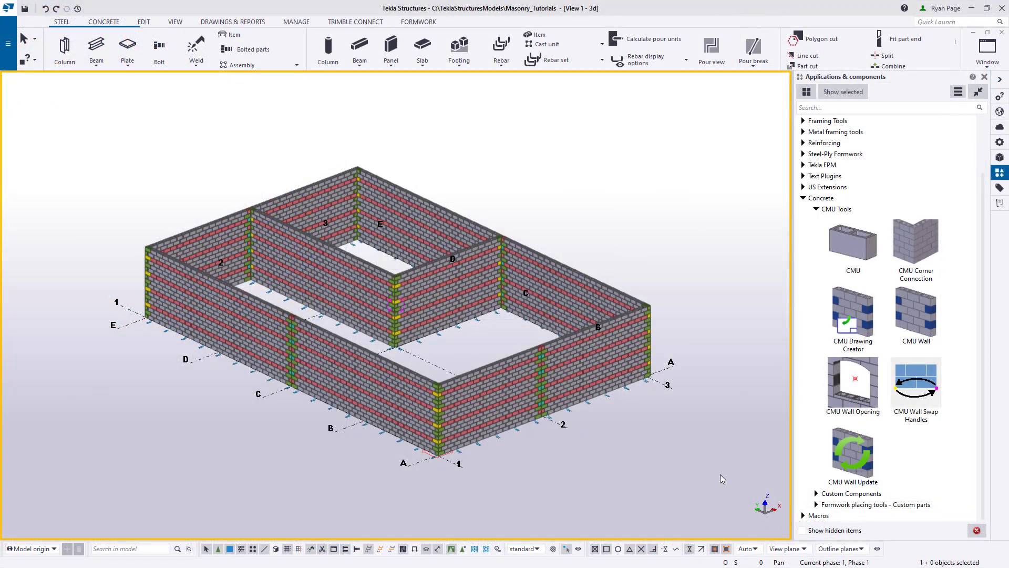
- Run CMU Wall Swap Handles on the grid A wall between grids 1 and 2 and inspect its handles
scroll(579, 434, "up", 5)
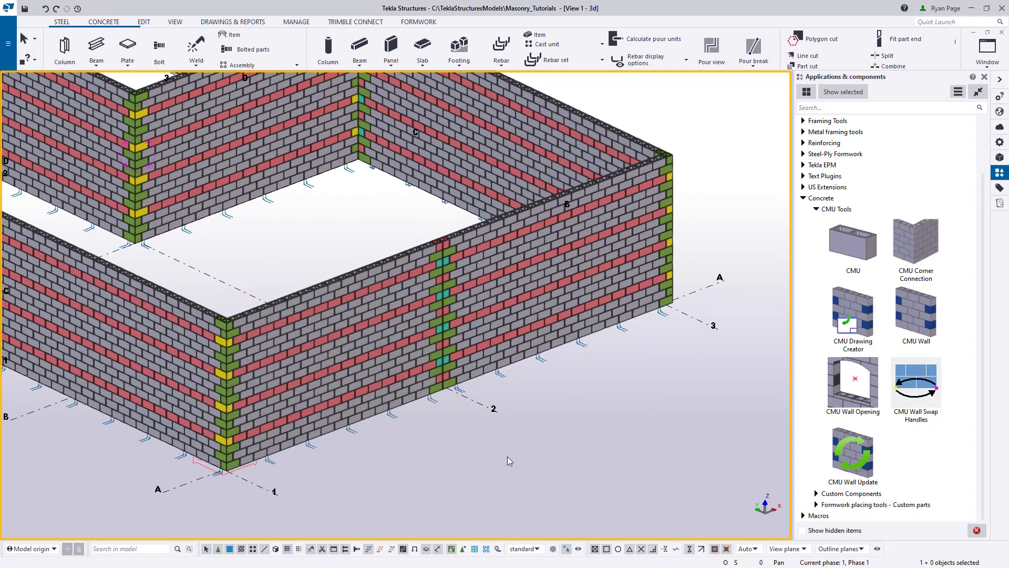
left_click(377, 385)
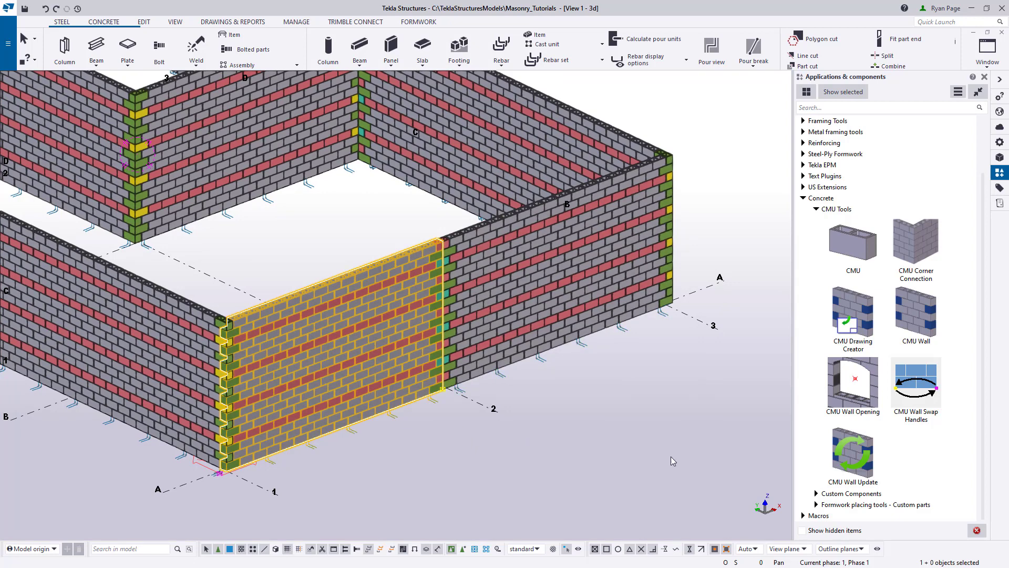
left_click(915, 394)
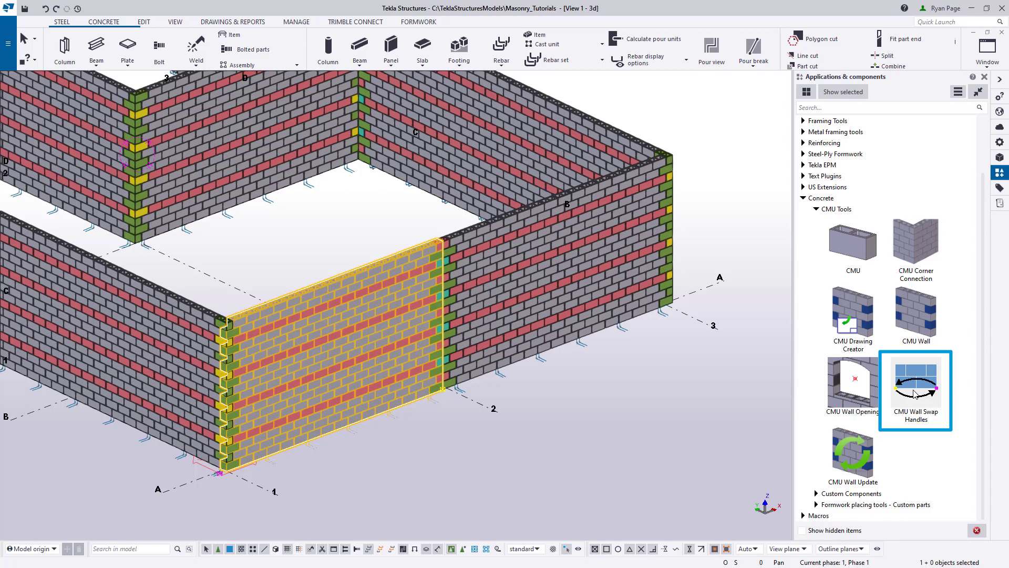
left_click(915, 394)
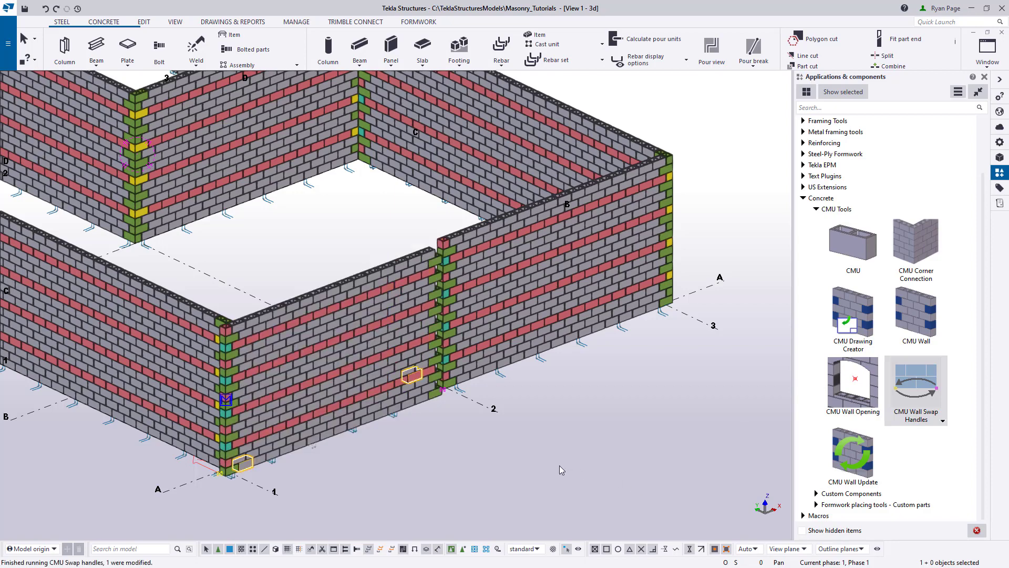
scroll(308, 473, "up", 3)
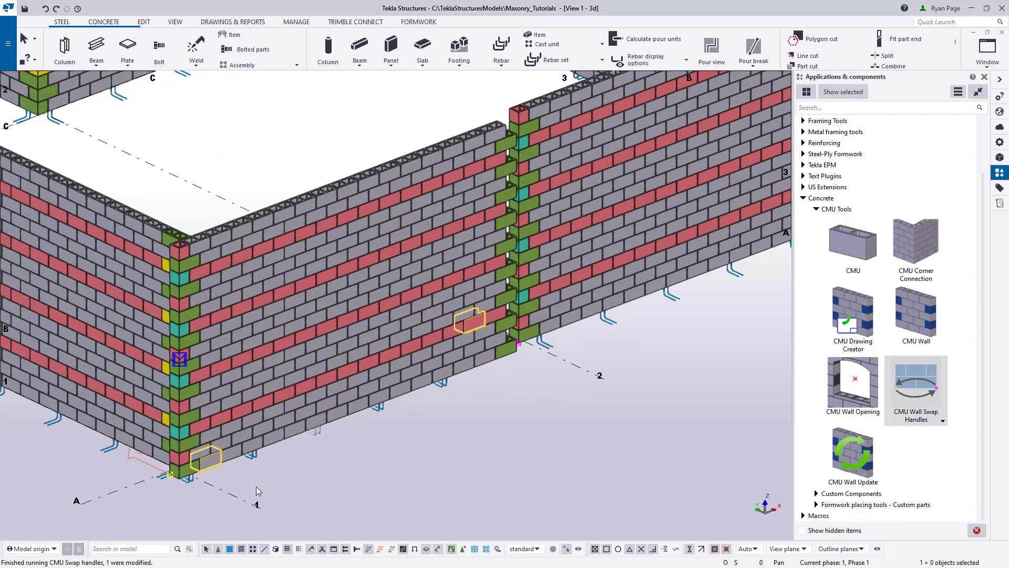
scroll(138, 494, "up", 3)
mouse_move(139, 494)
middle_mouse_down("ctrl")
mouse_move(317, 423)
mouse_move(212, 421)
mouse_move(197, 434)
middle_mouse_up("ctrl")
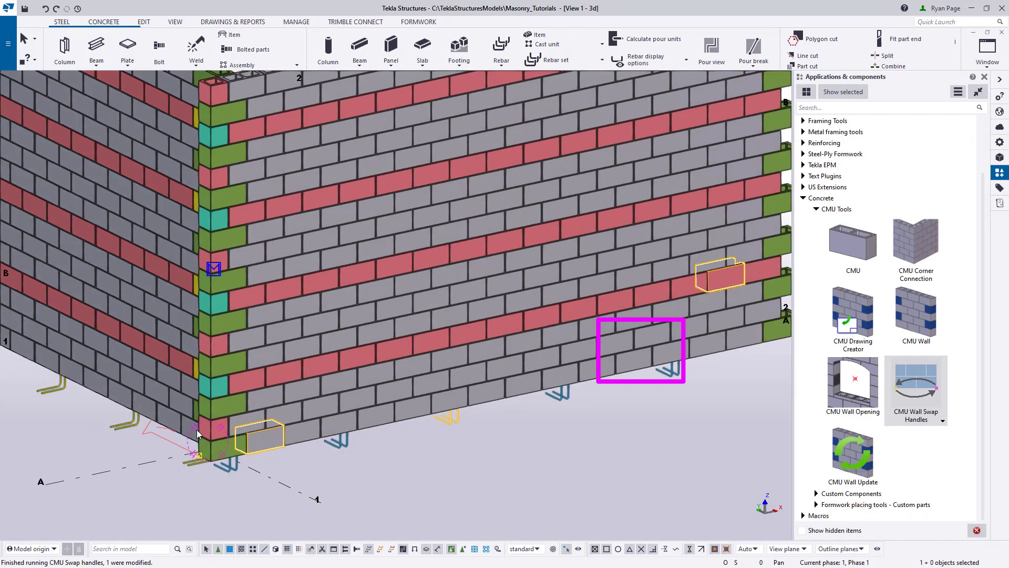
scroll(198, 434, "down", 2)
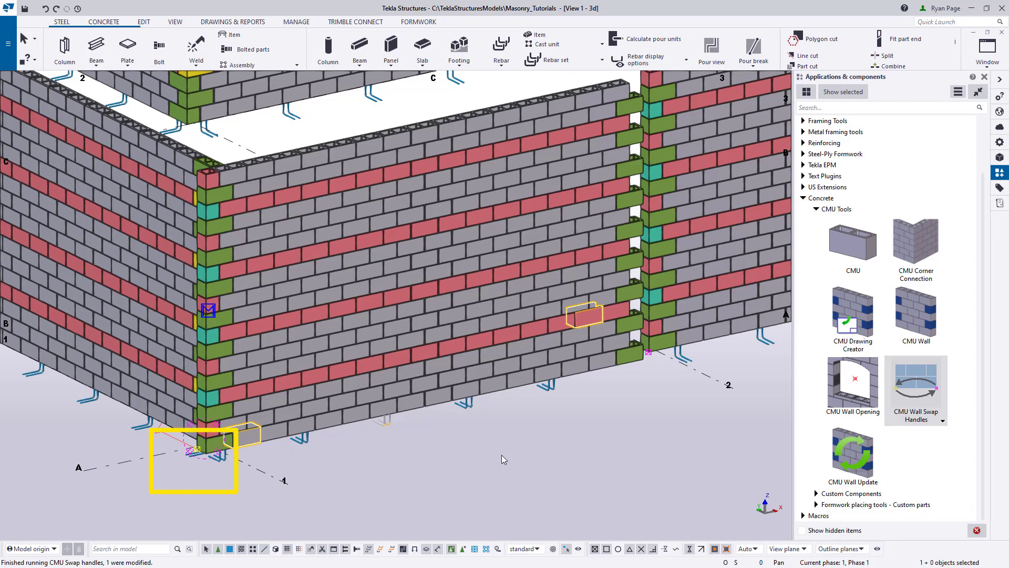
- Set the on-plane position of the grid A wall between grids 1 and 2 to Left
middle_click_drag(502, 455, 329, 456, "ctrl")
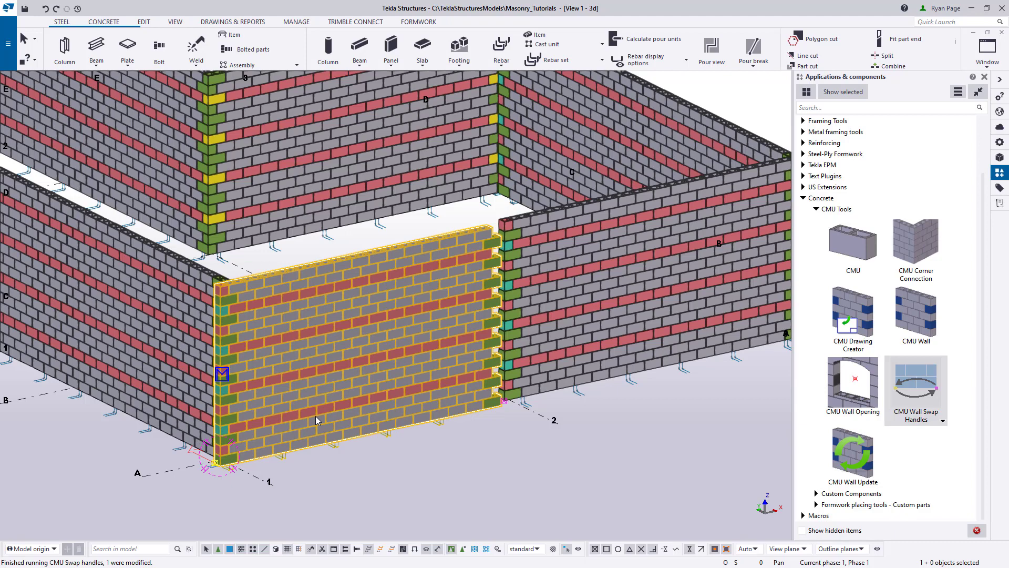
double_click(315, 415)
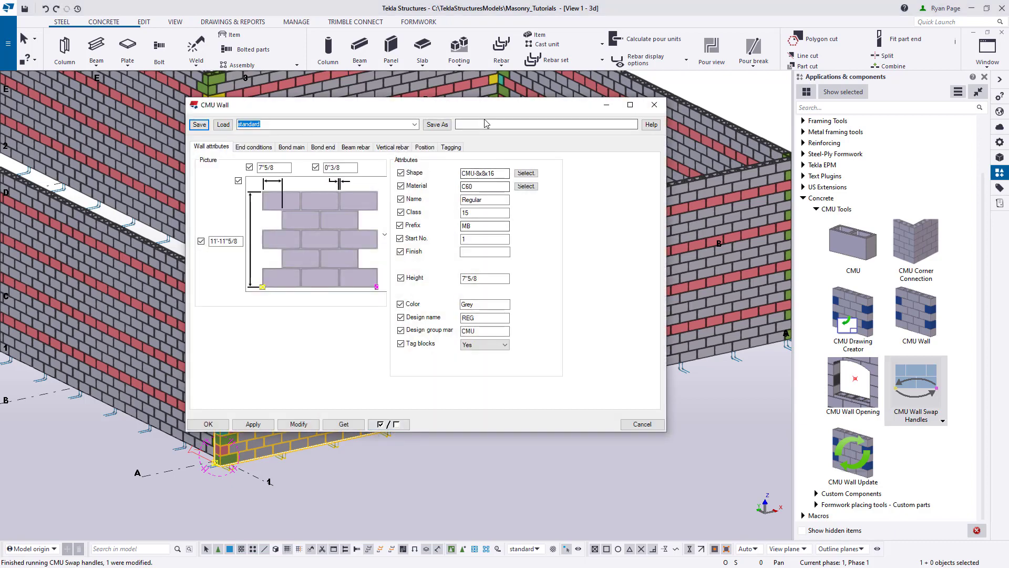
left_click_drag(494, 108, 797, 74)
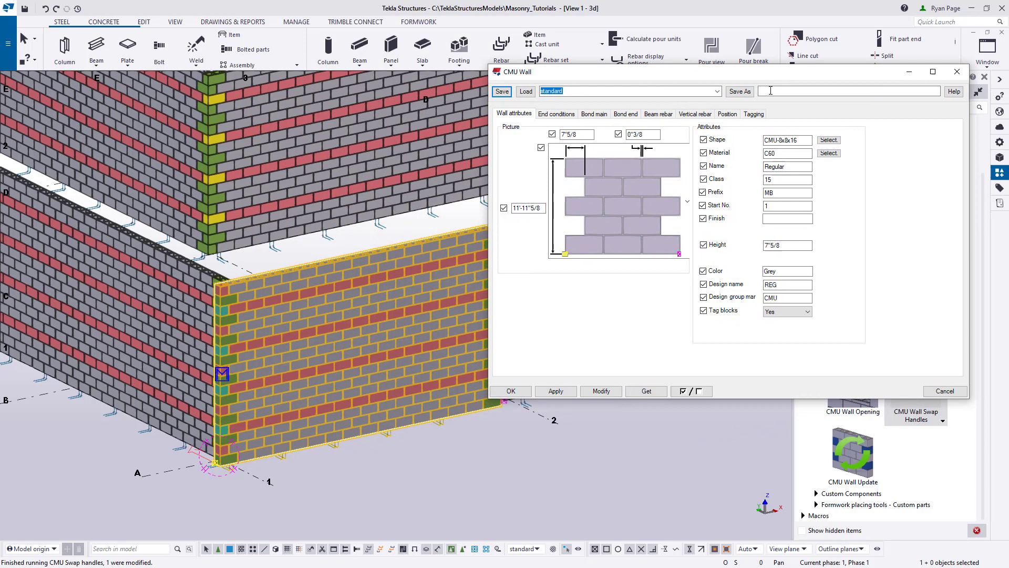
left_click(726, 114)
left_click(598, 141)
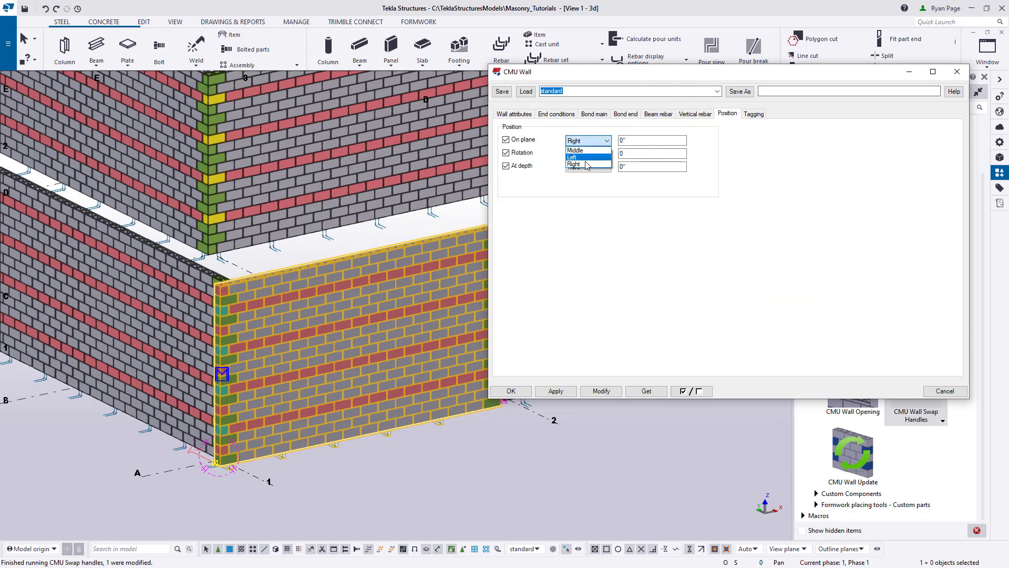
left_click(576, 157)
left_click(601, 391)
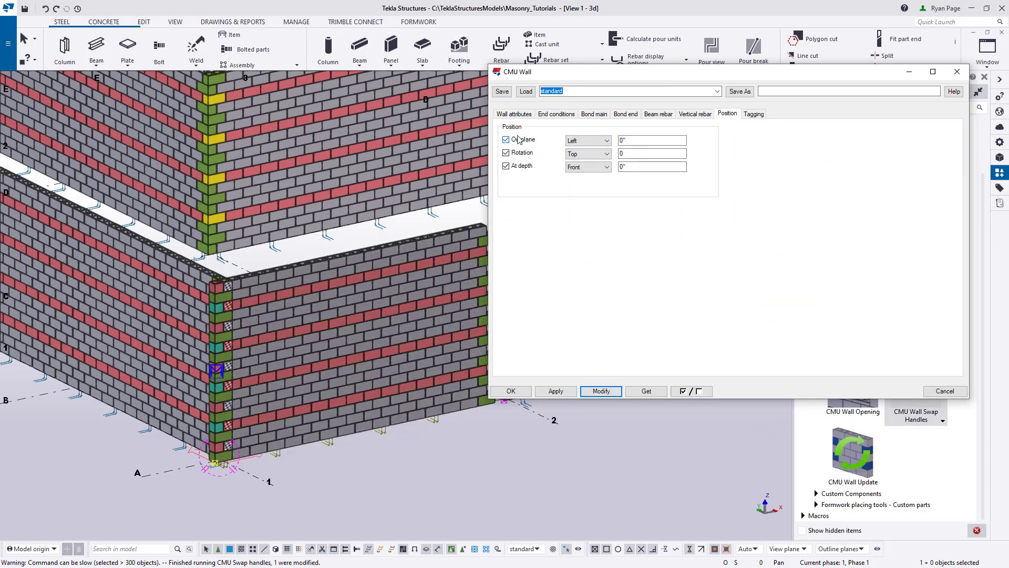
- Set the same wall's end conditions to a toothed start and a half-block-filled end, and apply the modification
left_click(556, 114)
mouse_move(633, 202)
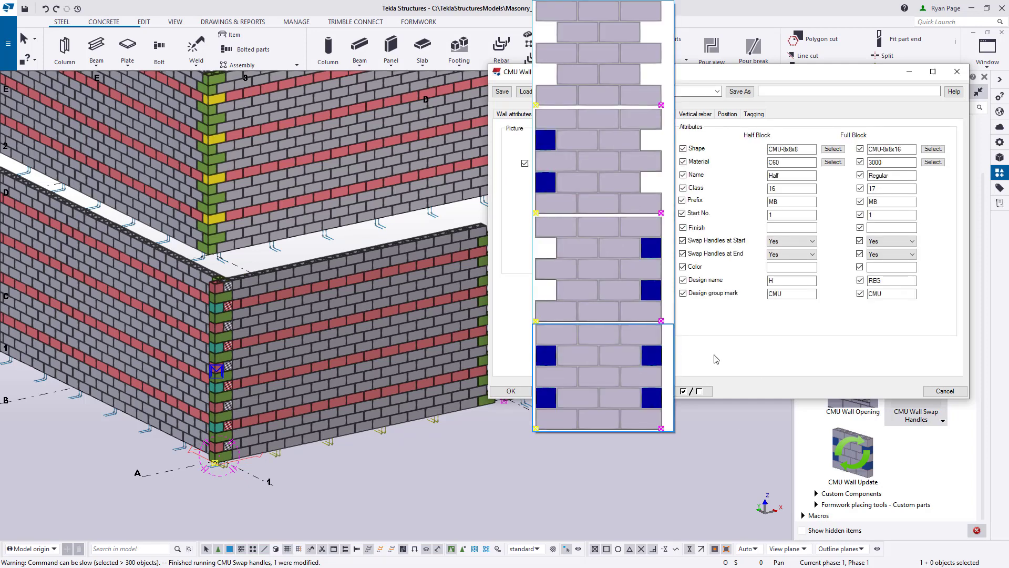
left_click(628, 292)
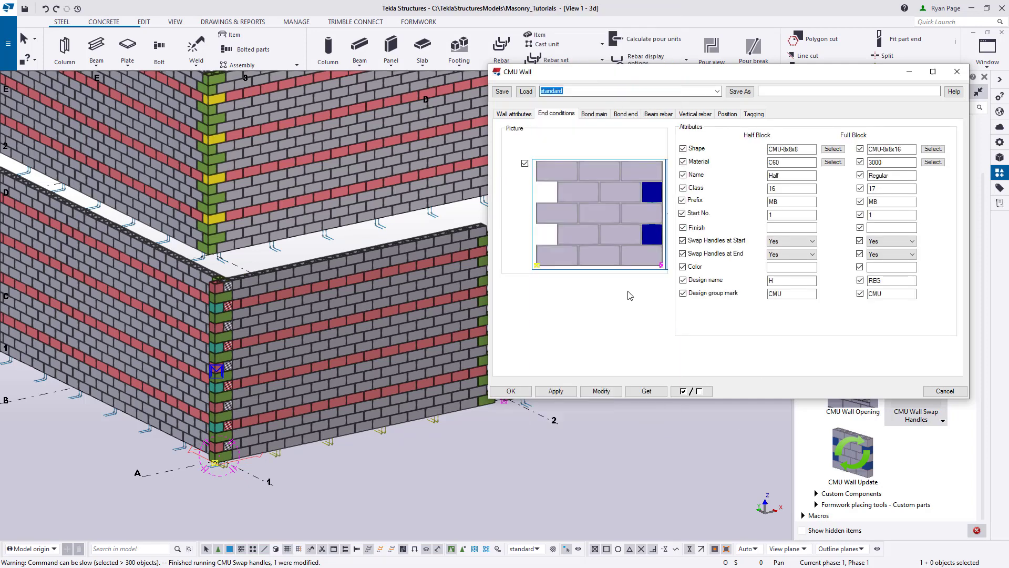
left_click(601, 391)
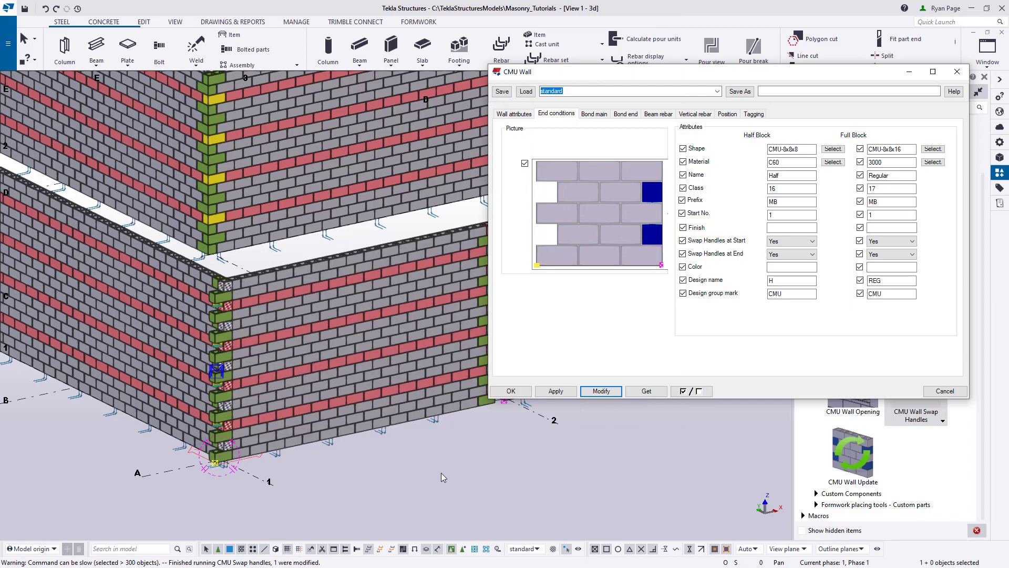
left_click(415, 493)
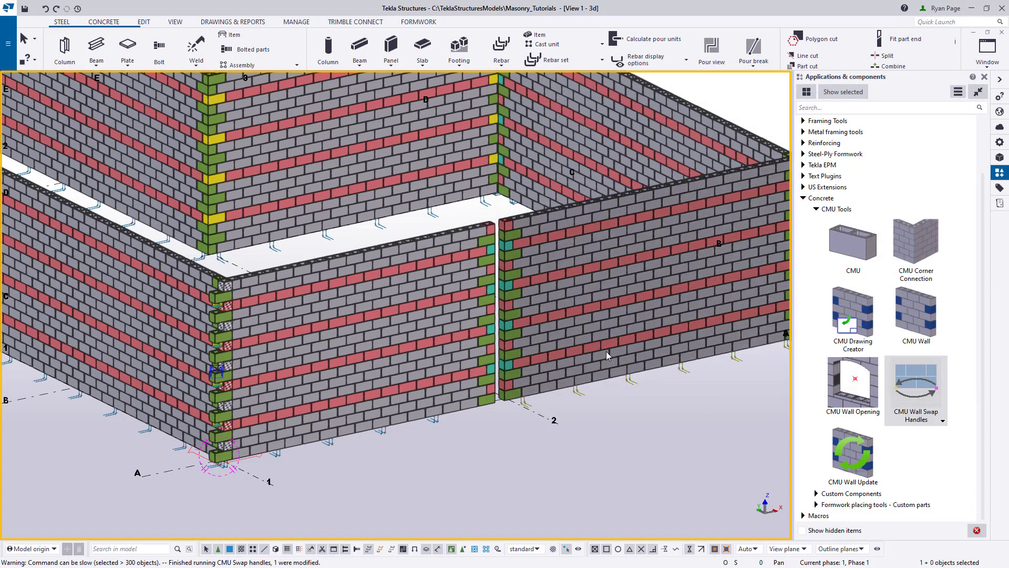
- Swap the handles of the grid A wall between grids 2 and 3 and set its on-plane position to Left
left_click(607, 351)
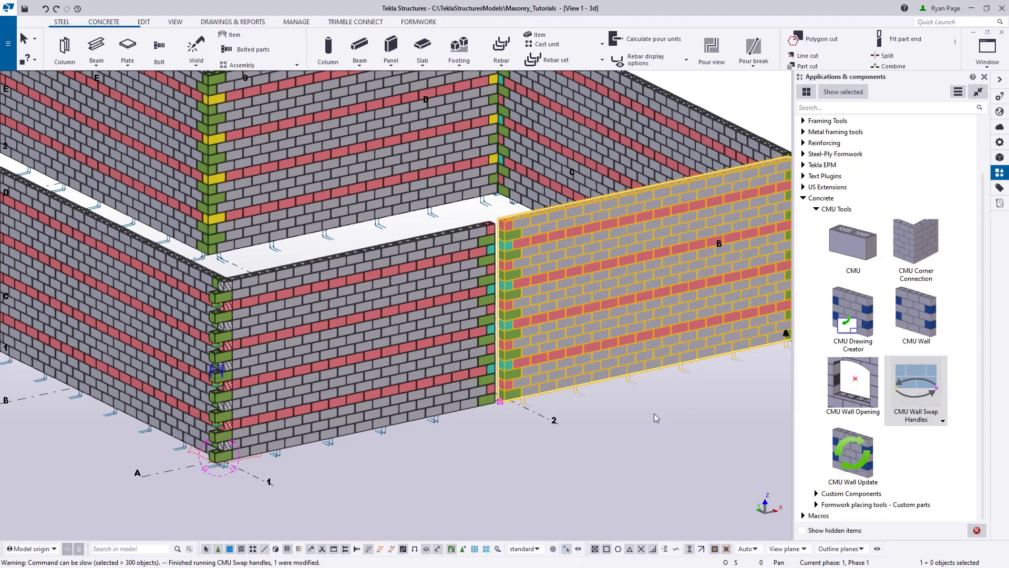
middle_click_drag(660, 452, 511, 459)
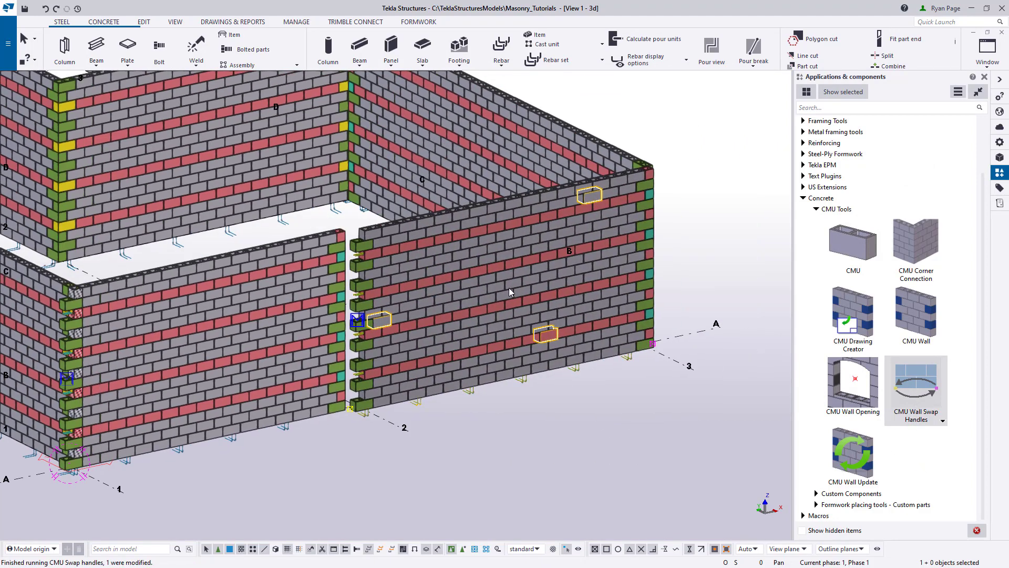
left_click(509, 287)
double_click(509, 286)
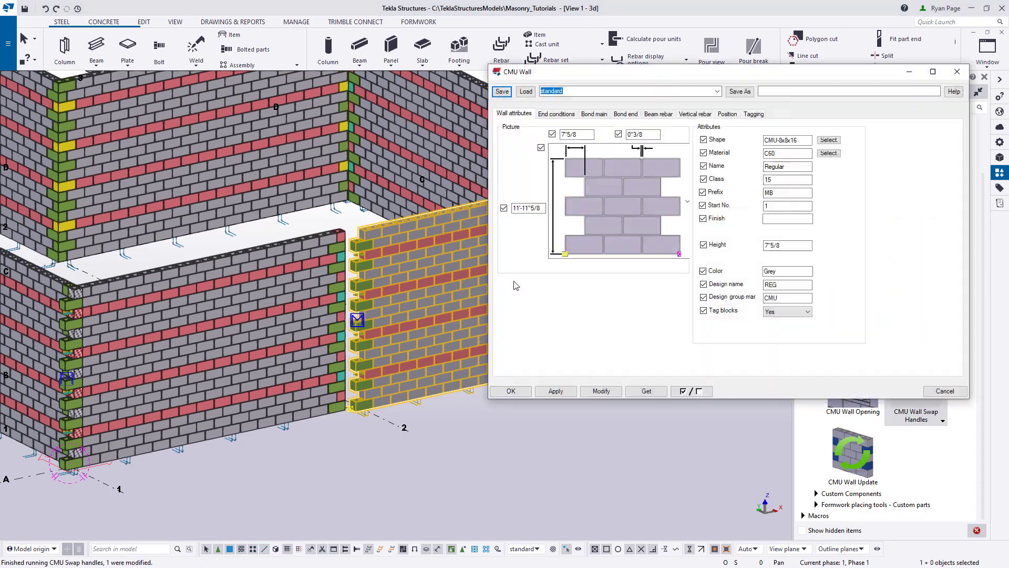
left_click(727, 113)
left_click(607, 141)
left_click(573, 153)
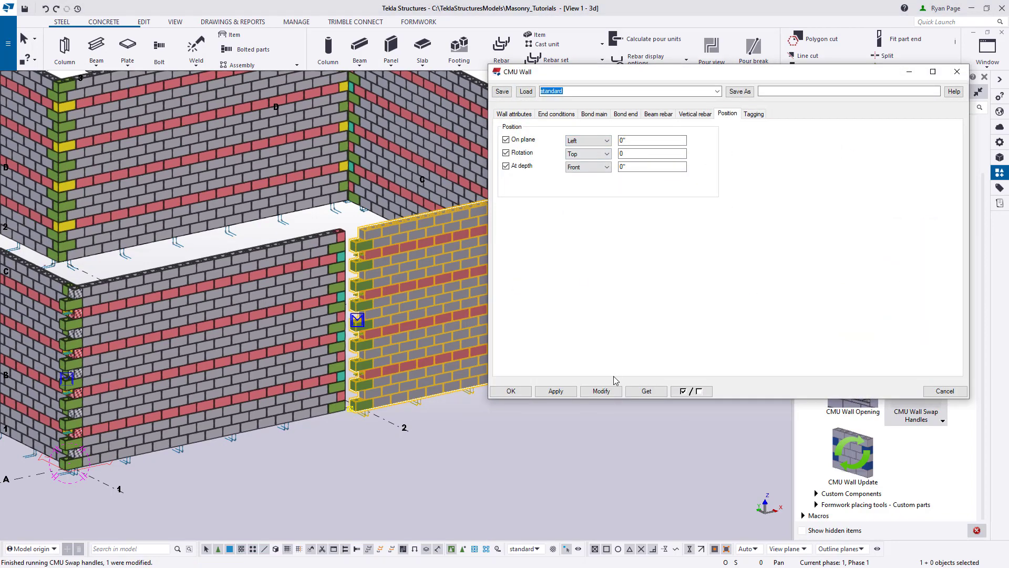
left_click(601, 391)
- Set the end conditions of the grid 2–3 wall to a half-block-filled start and a toothed end
left_click(565, 118)
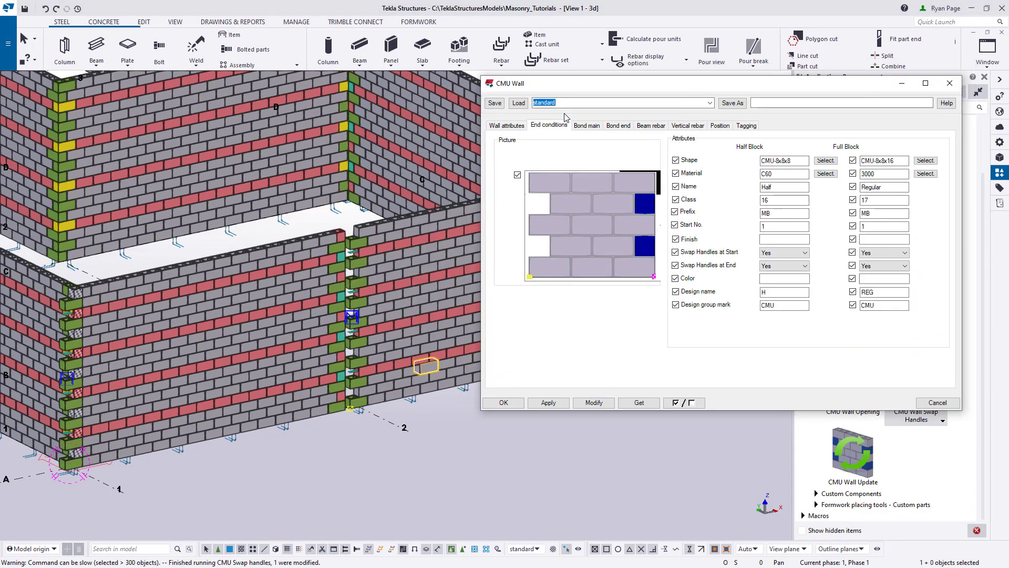
mouse_move(640, 197)
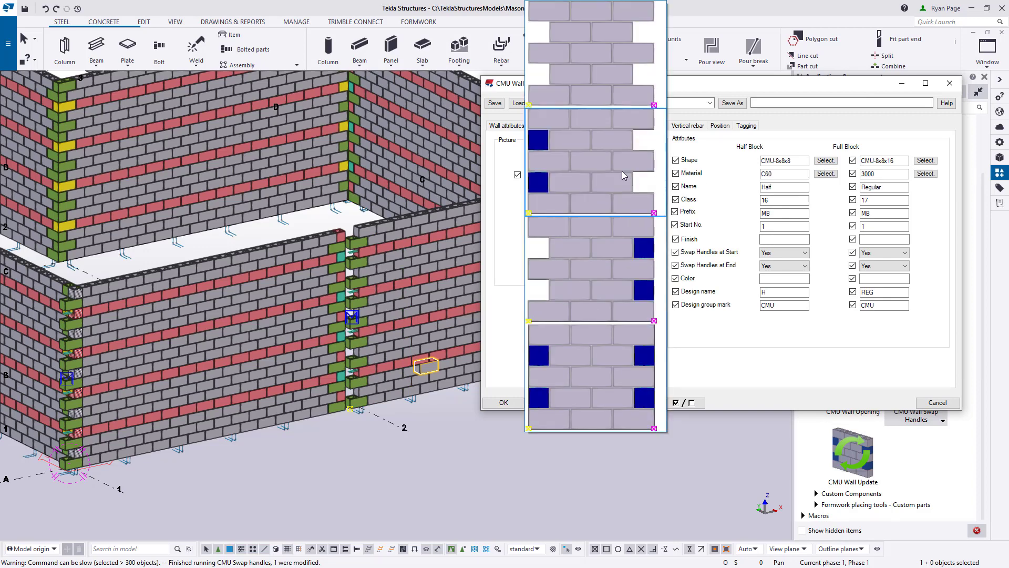
left_click(603, 407)
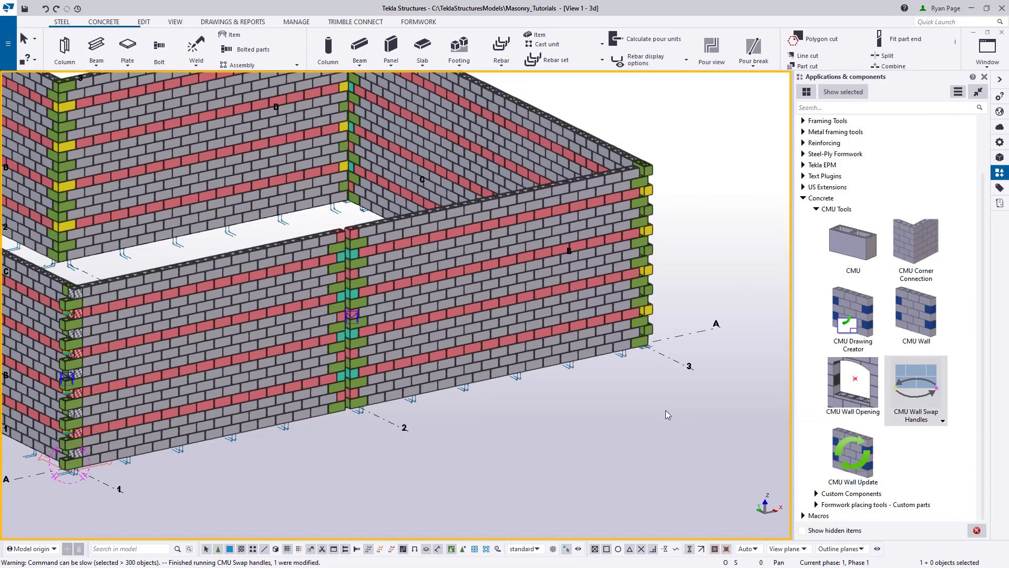
- In plan view, move the grid A wall between grids 1 and 2 so its outer end corner aligns with the grid 1 wall's outer face
key("ctrl+p")
scroll(366, 456, "up", 6)
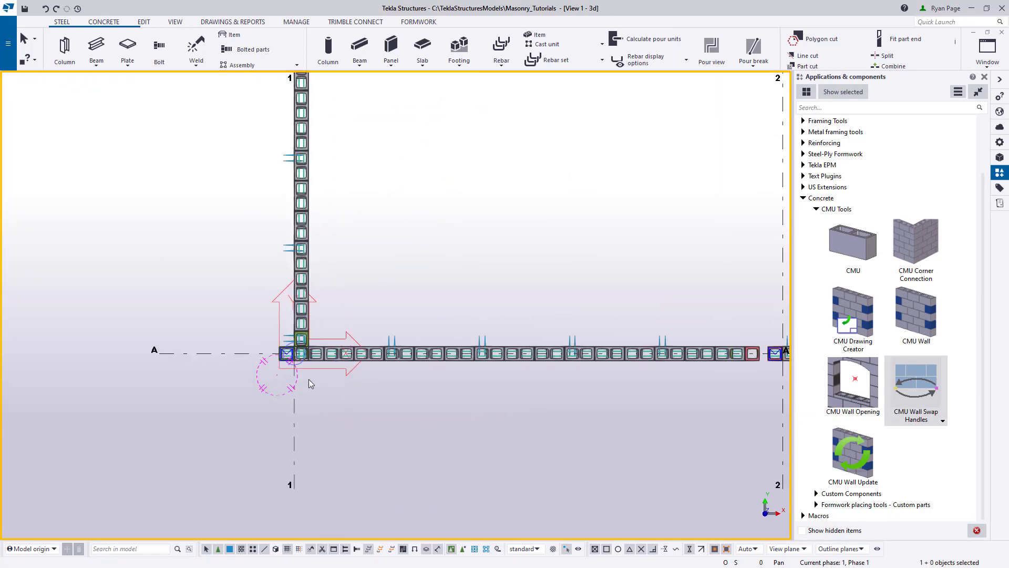
scroll(308, 379, "up", 3)
scroll(327, 370, "up", 3)
right_click(326, 370)
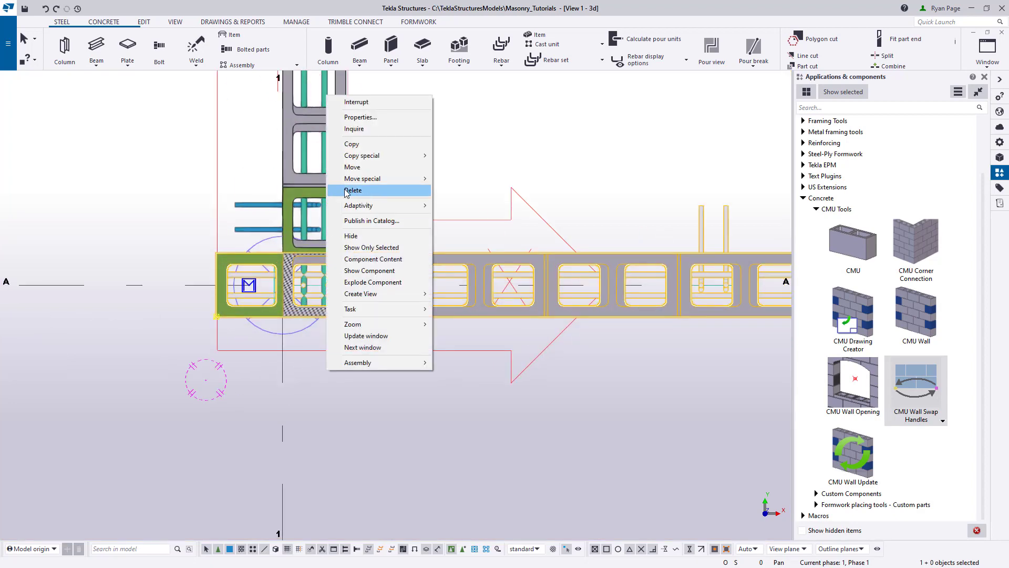
left_click(353, 167)
scroll(247, 315, "up", 3)
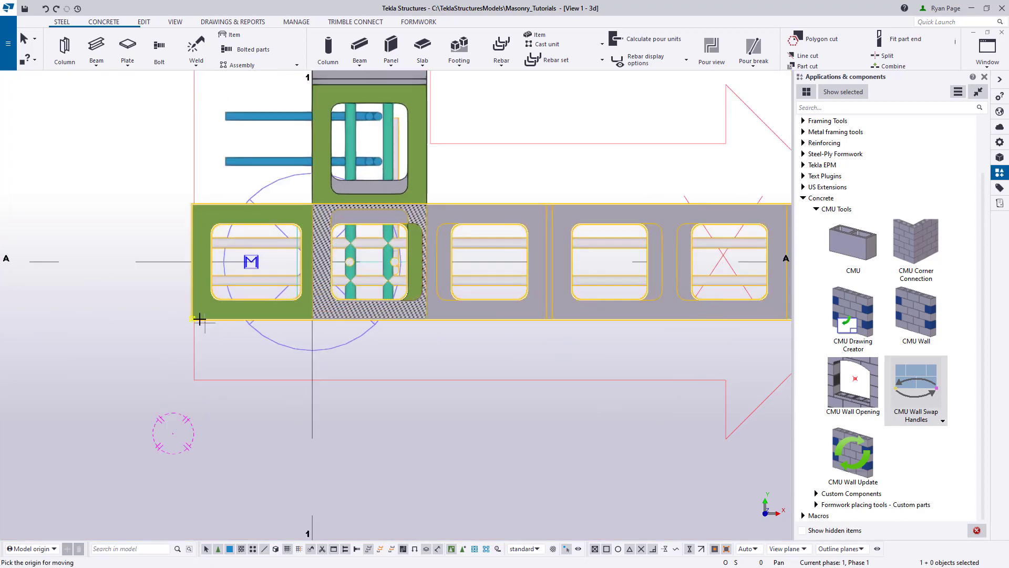
left_click(200, 318)
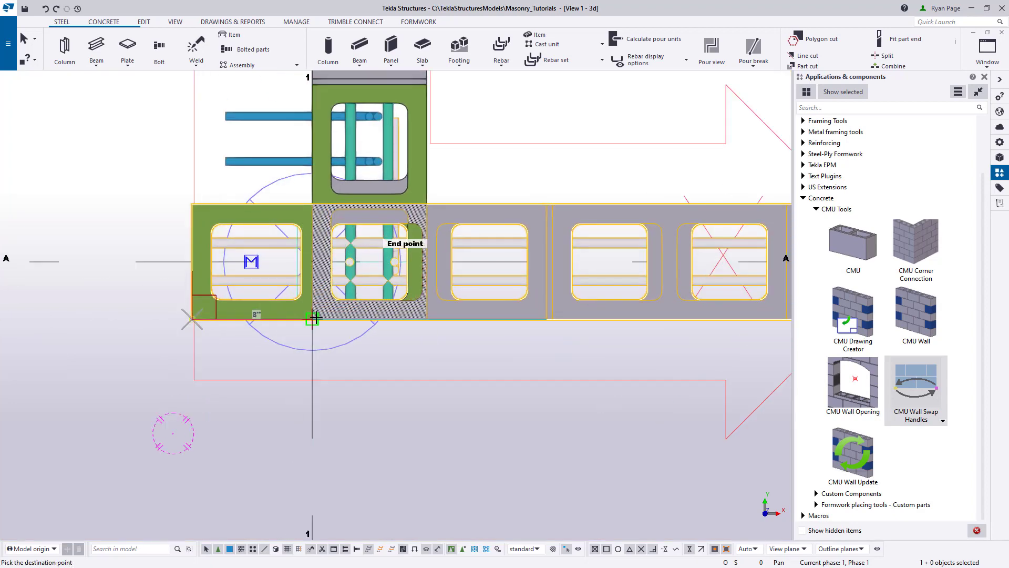
left_click(318, 317)
scroll(255, 361, "down", 5)
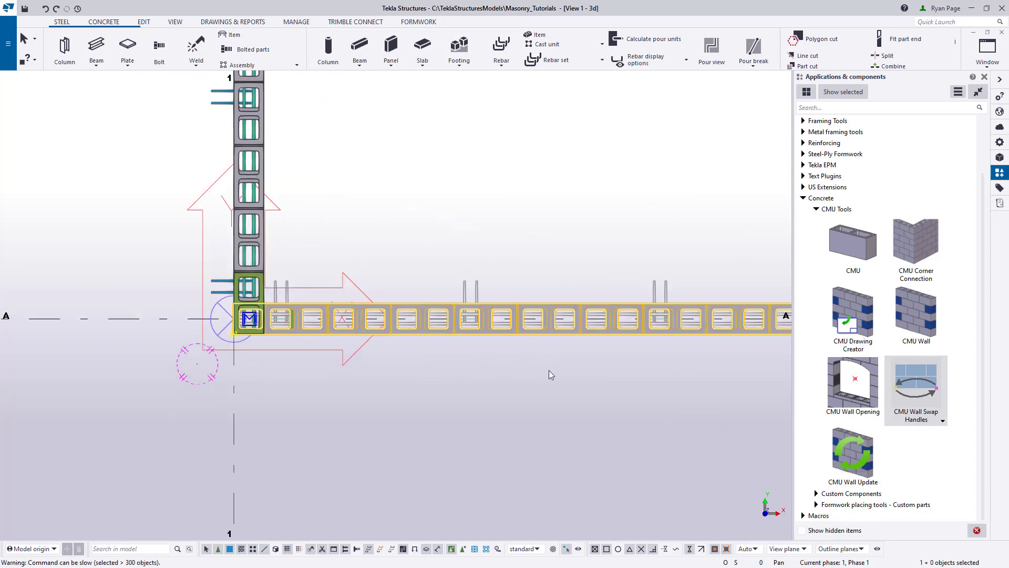
- Move the grid A wall between grids 2 and 3 so its outer end corner meets the grid 3 wall's outer corner
middle_click_drag(549, 370, 211, 337)
middle_click_drag(671, 408, 216, 385)
scroll(555, 387, "down", 2)
middle_click_drag(705, 404, 443, 383)
scroll(452, 321, "up", 1)
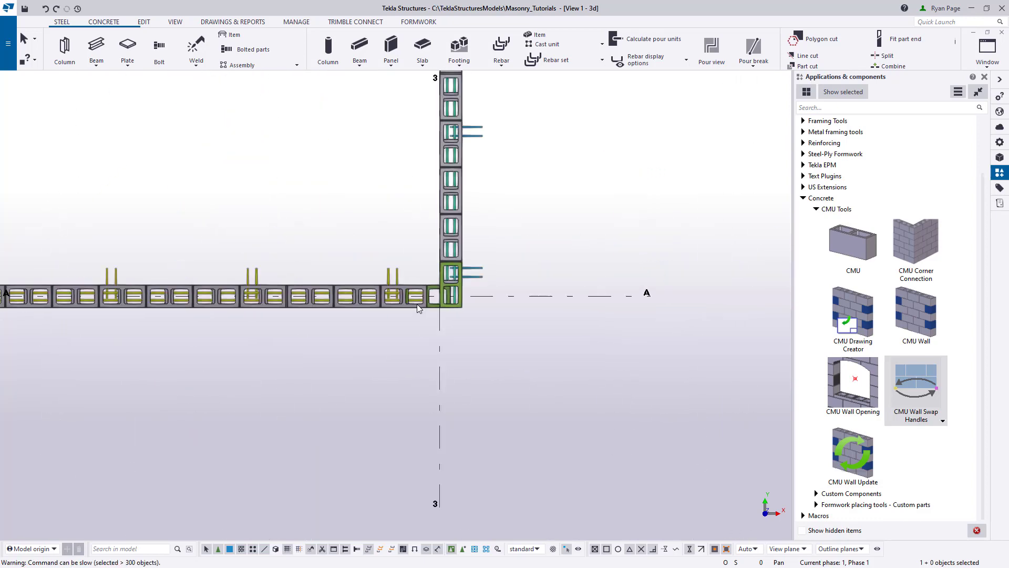
left_click(418, 304)
scroll(450, 311, "up", 2)
right_click(450, 317)
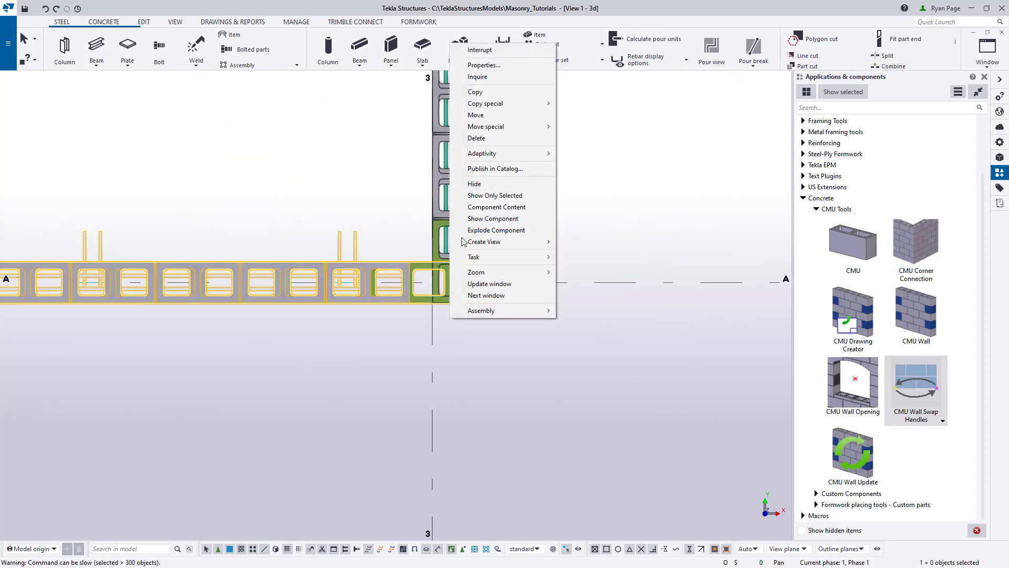
left_click(475, 115)
scroll(450, 318, "up", 4)
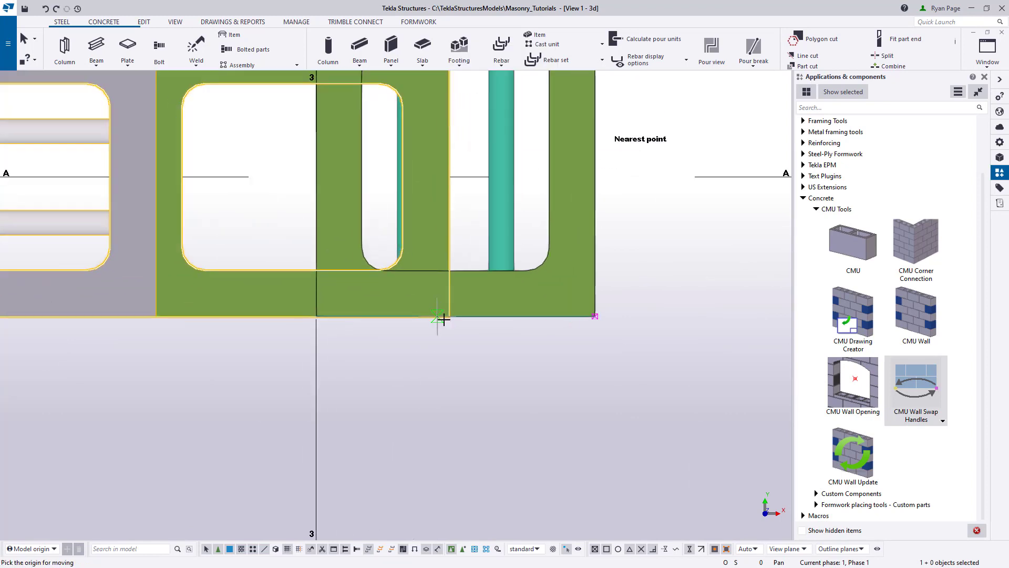
scroll(450, 318, "up", 2)
left_click(449, 317)
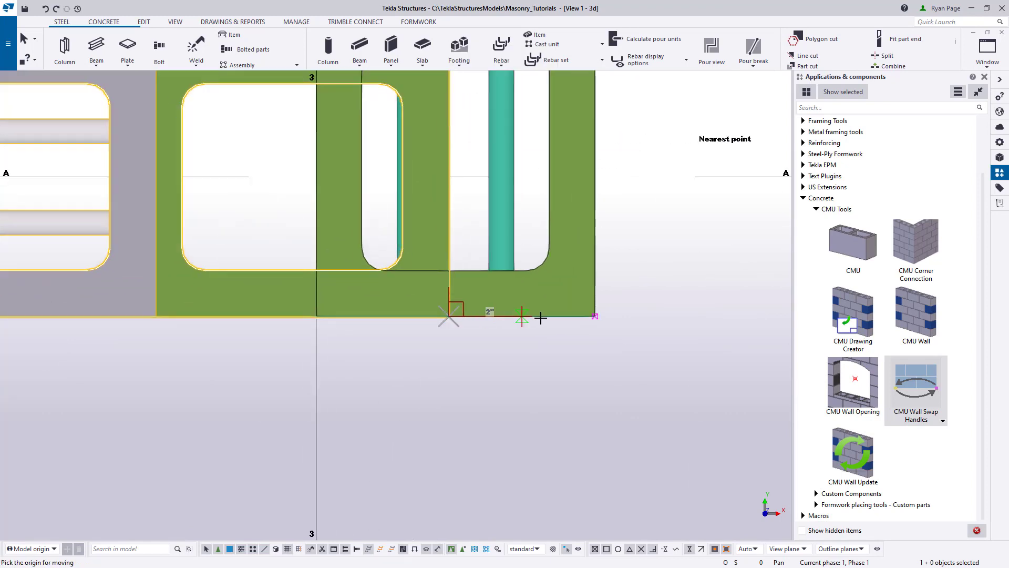
left_click(594, 316)
scroll(595, 385, "down", 2)
scroll(595, 386, "down", 5)
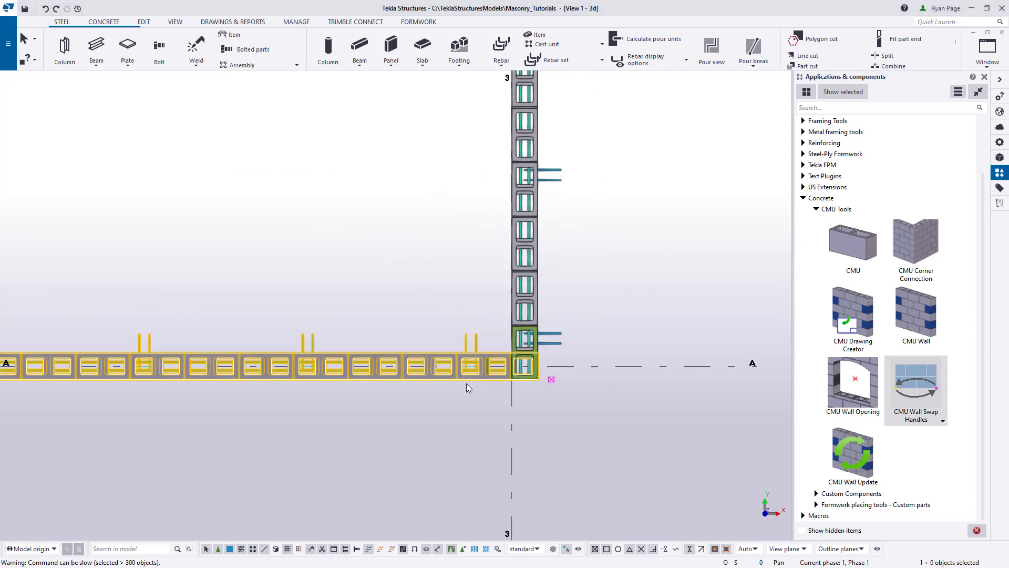
- Measure the gap between the two grid A wall segments where they meet at grid 2
middle_click_drag(235, 416, 689, 395)
scroll(341, 383, "up", 6)
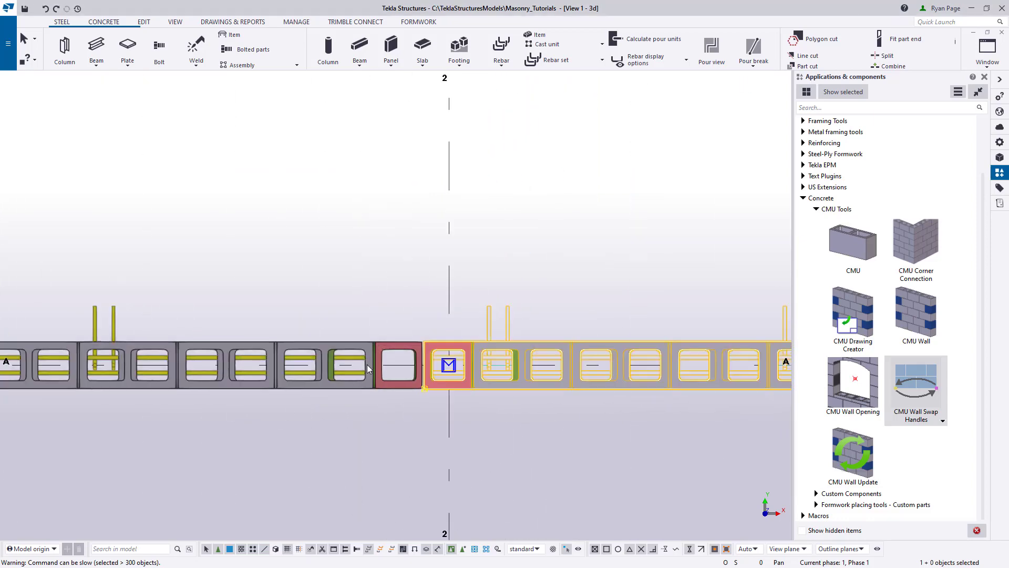
left_click(293, 127)
left_click(144, 23)
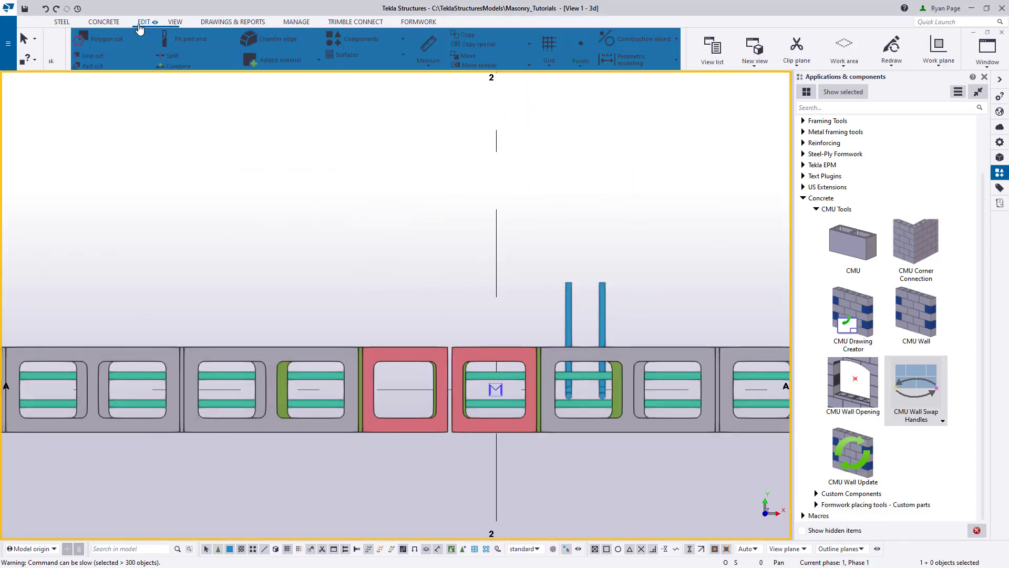
left_click(412, 64)
left_click(385, 103)
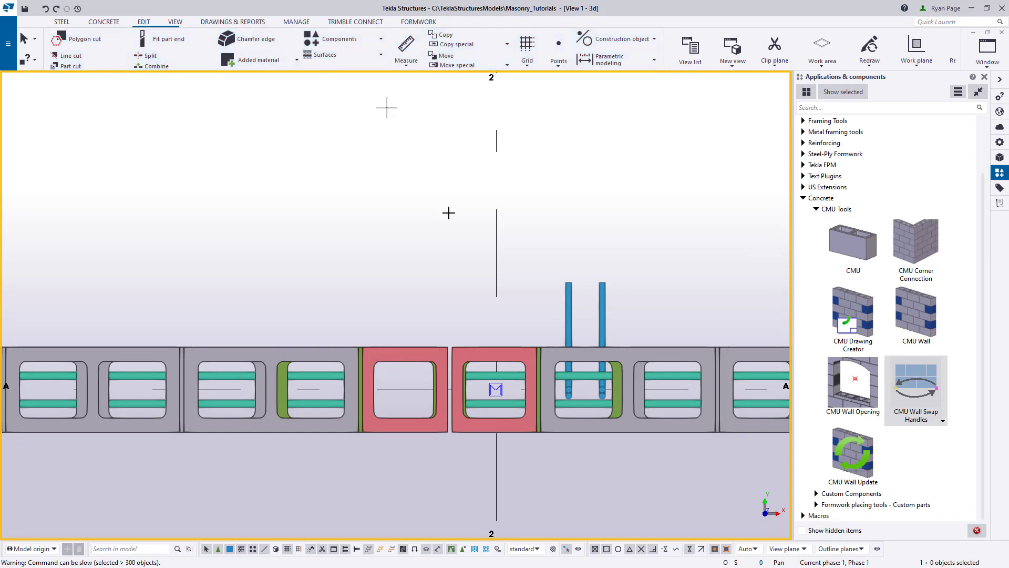
scroll(405, 353, "up", 2)
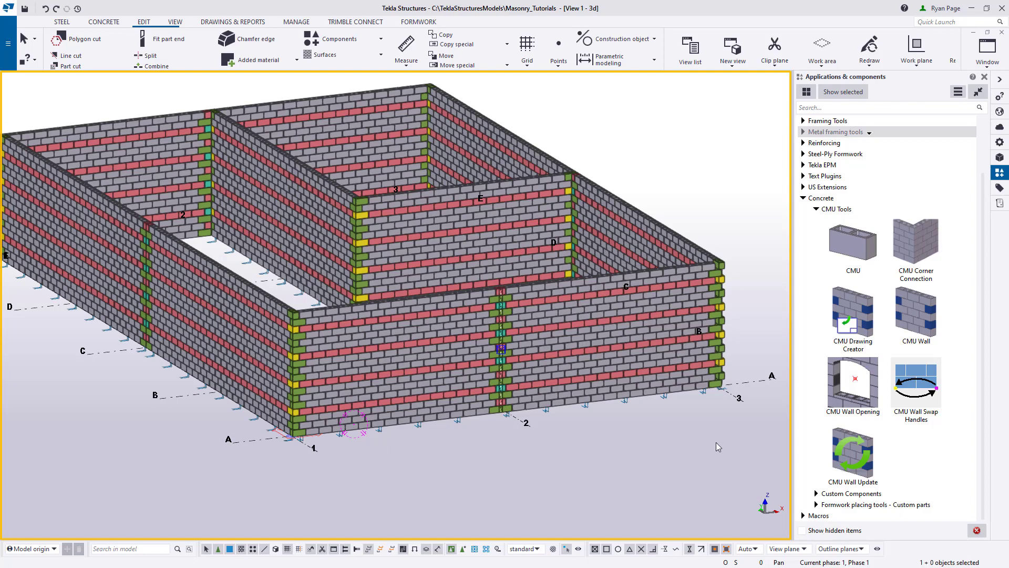
- Place a CMU wall opening in the grid A wall between grids 1 and 2, at a bottom-course block joint near grid 1
left_click(852, 393)
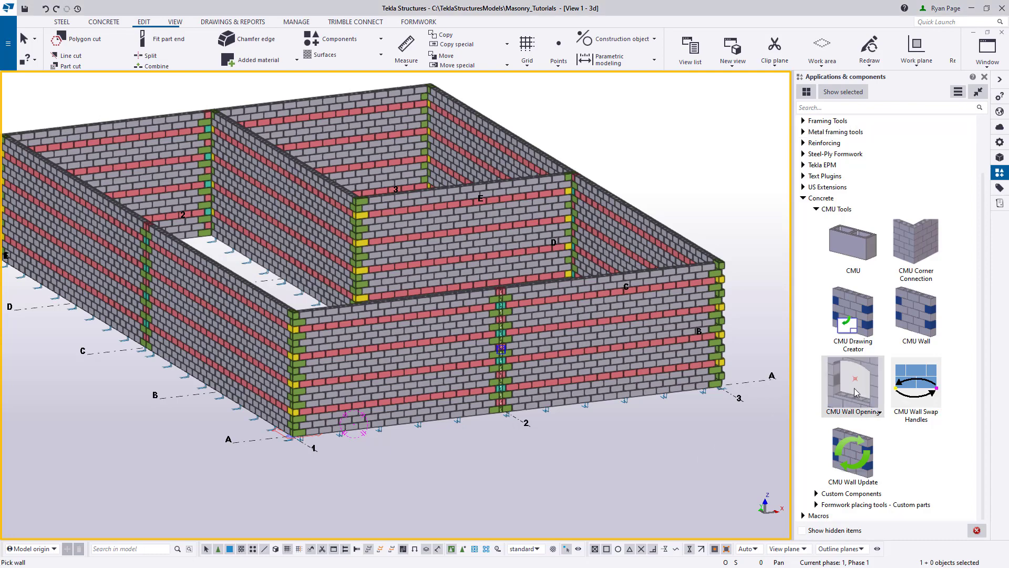
left_click(412, 379)
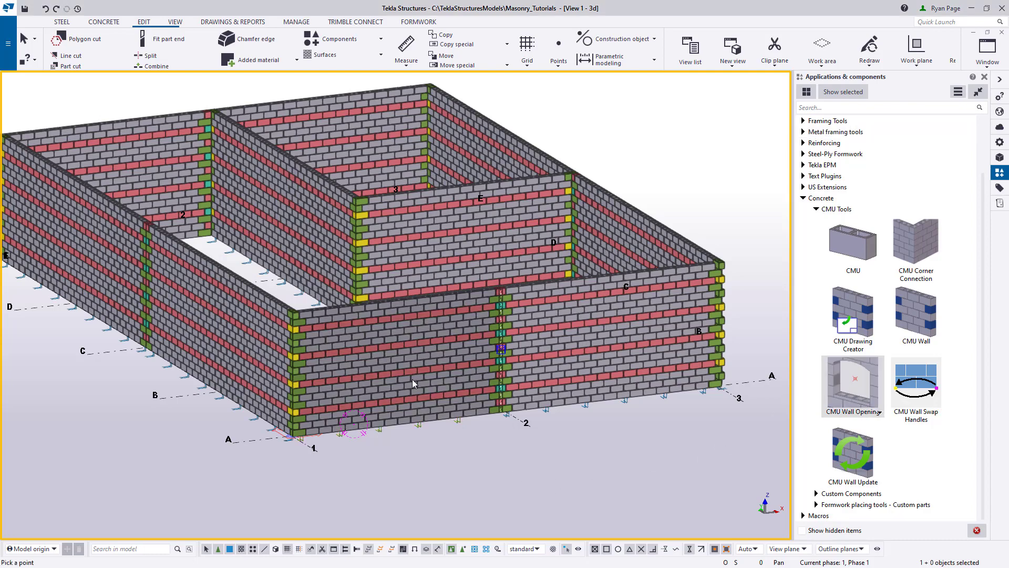
scroll(407, 381, "up", 5)
scroll(263, 441, "up", 6)
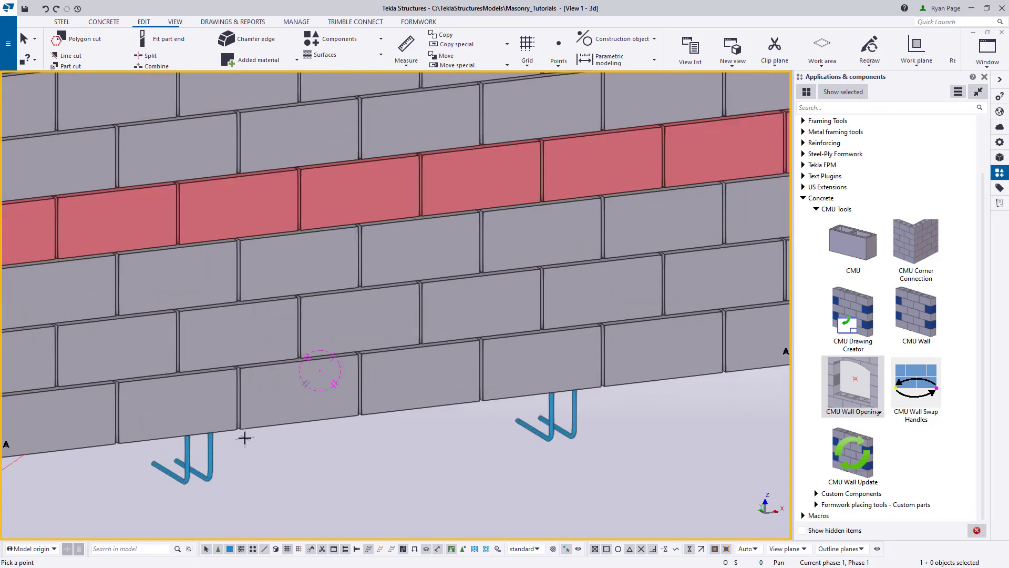
scroll(230, 404, "down", 8)
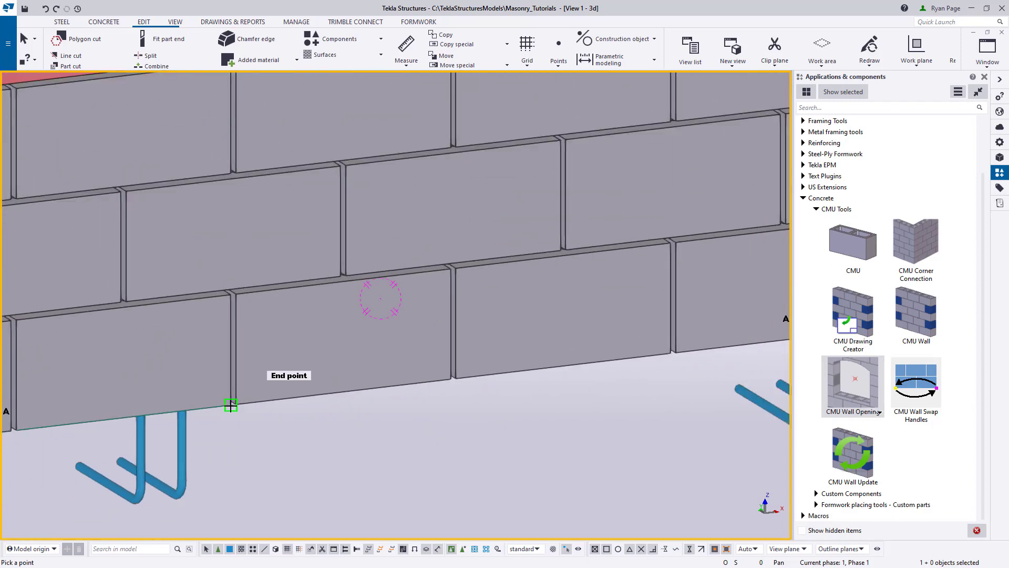
scroll(231, 406, "down", 4)
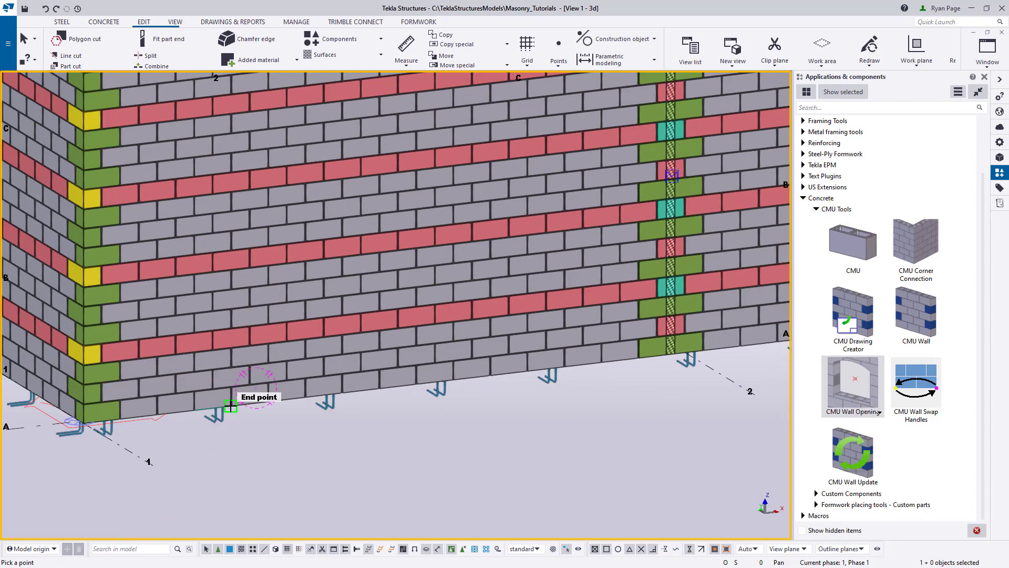
mouse_move(230, 405)
middle_mouse_down("ctrl")
mouse_move(195, 403)
mouse_move(209, 403)
middle_mouse_up("ctrl")
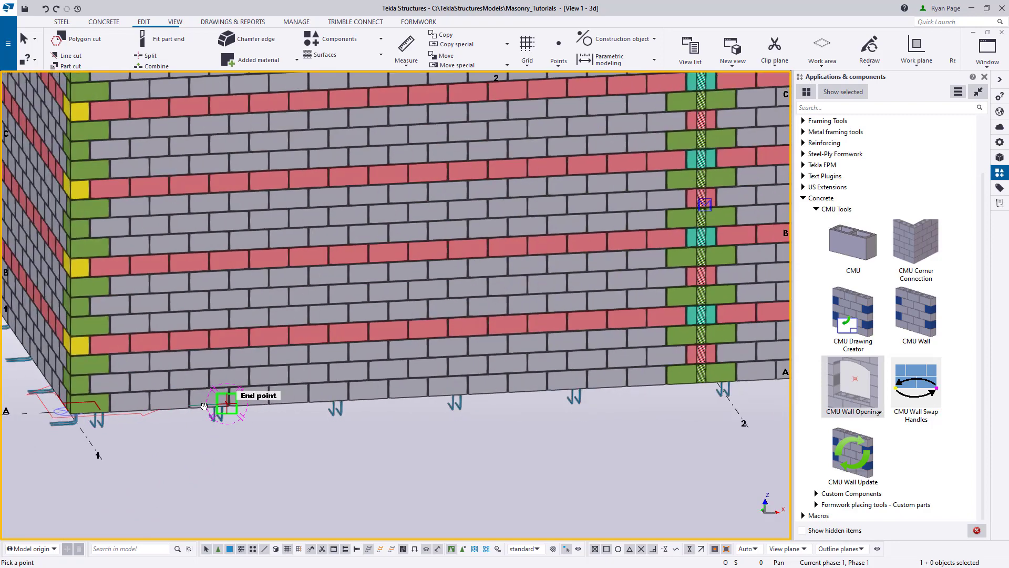
scroll(209, 403, "up", 6)
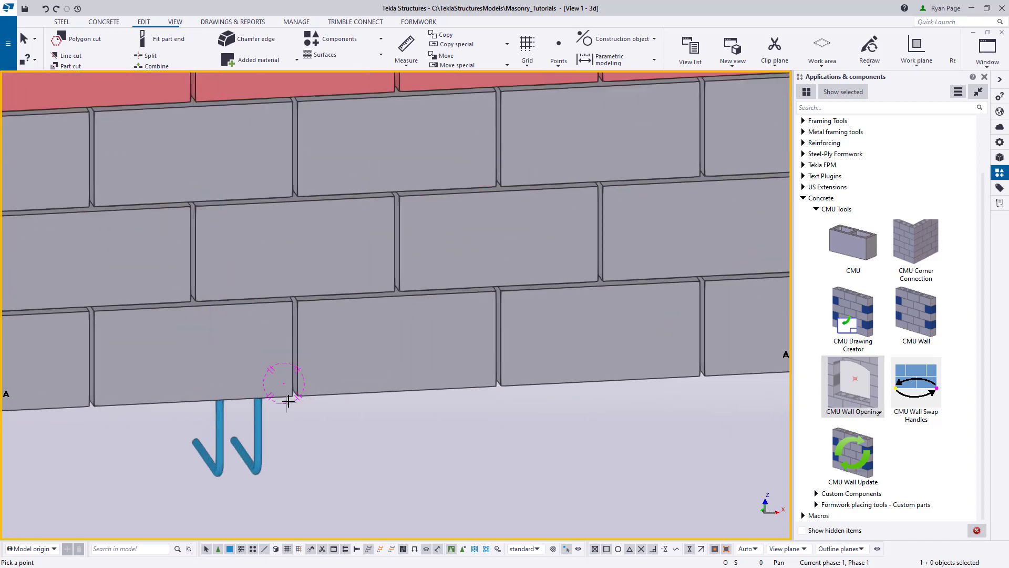
left_click(291, 397)
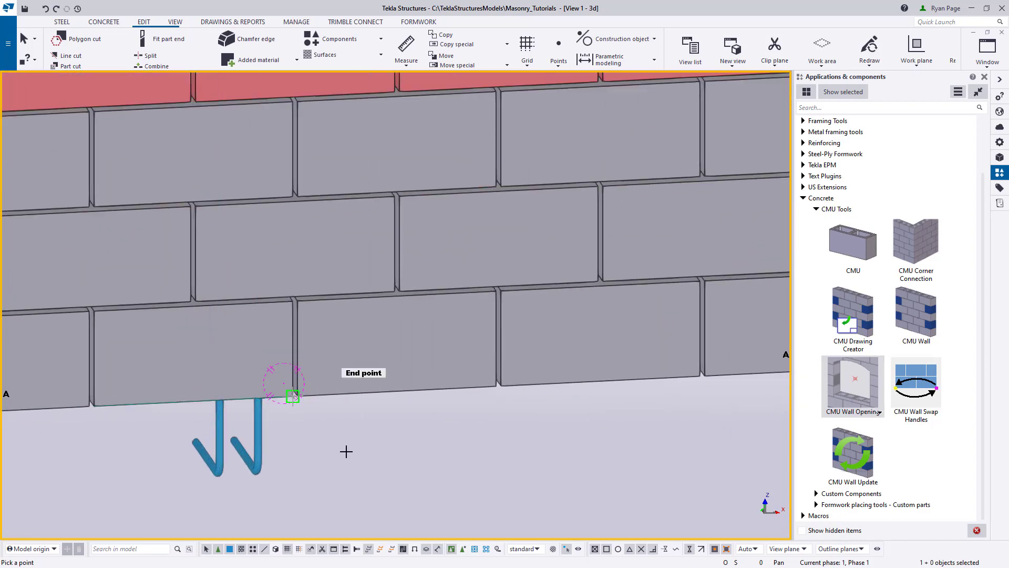
scroll(454, 471, "down", 8)
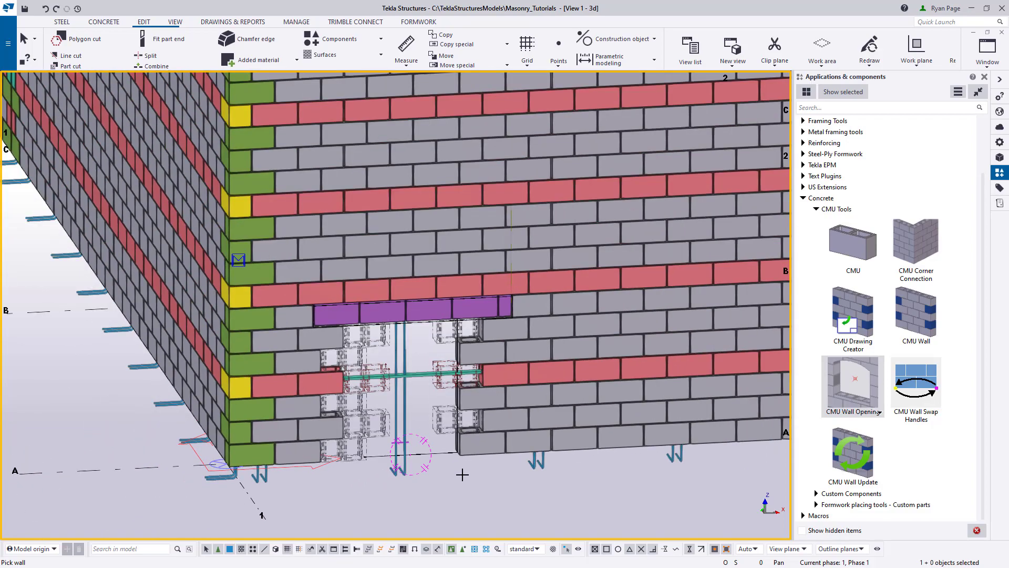
right_click(463, 475)
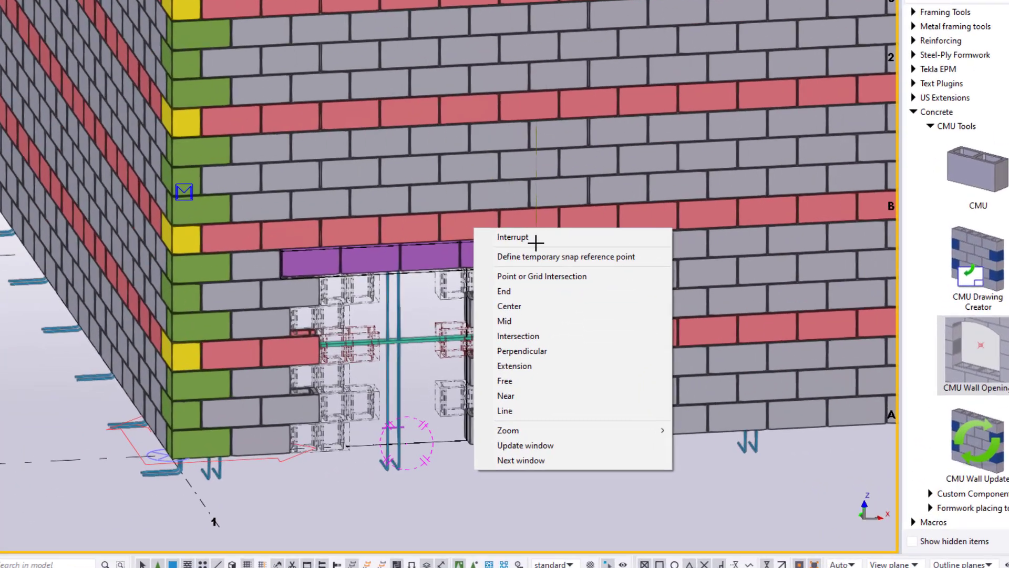
left_click(511, 296)
right_click(527, 489)
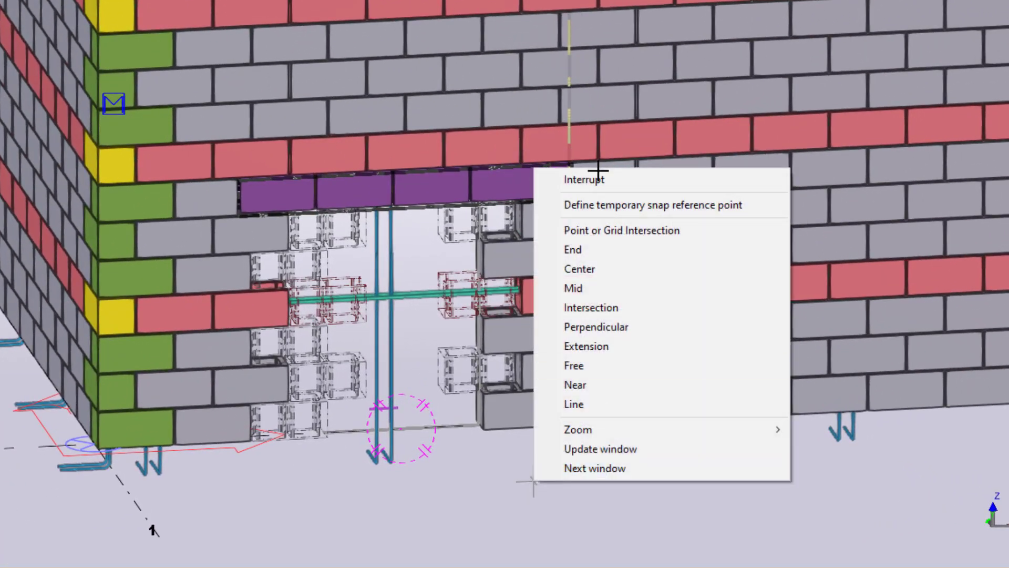
left_click(594, 169)
middle_click_drag(569, 513, 541, 435)
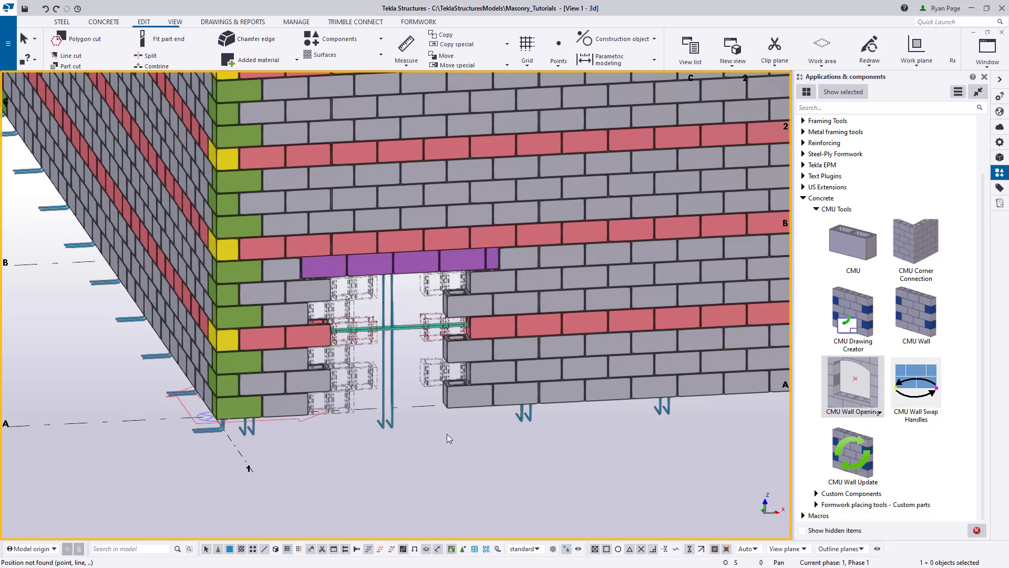
- Run CMU Wall Update on the grid A wall between grids 1 and 2 to rebuild the blocks around the opening
left_click(474, 400)
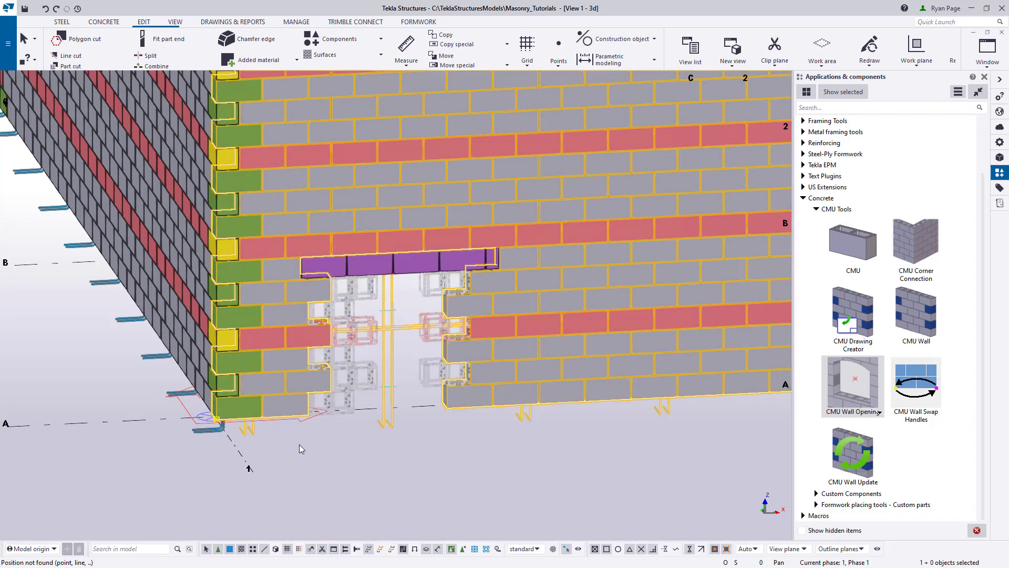
scroll(397, 482, "down", 3)
scroll(396, 481, "down", 2)
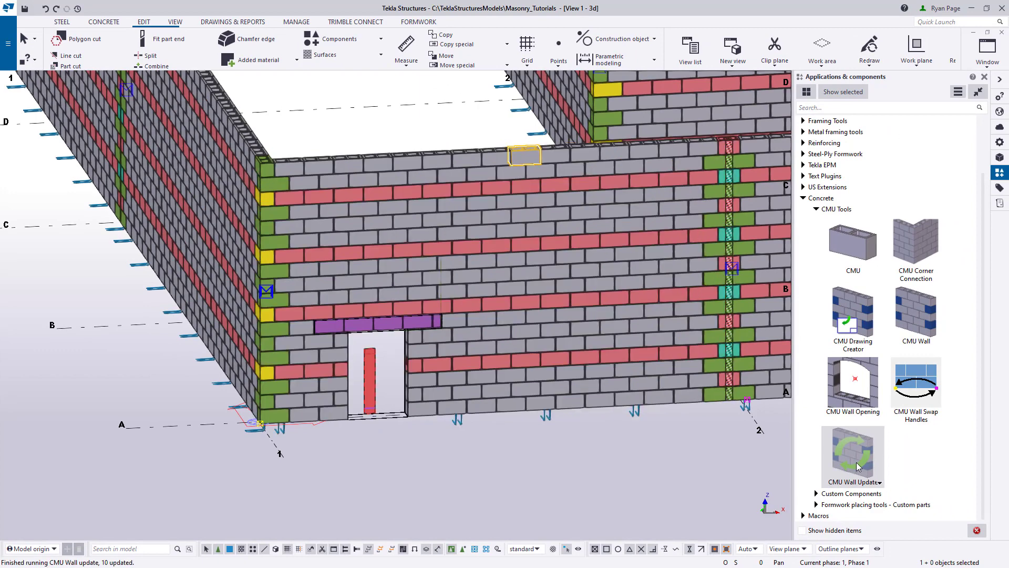
scroll(430, 452, "up", 2)
left_click(430, 452)
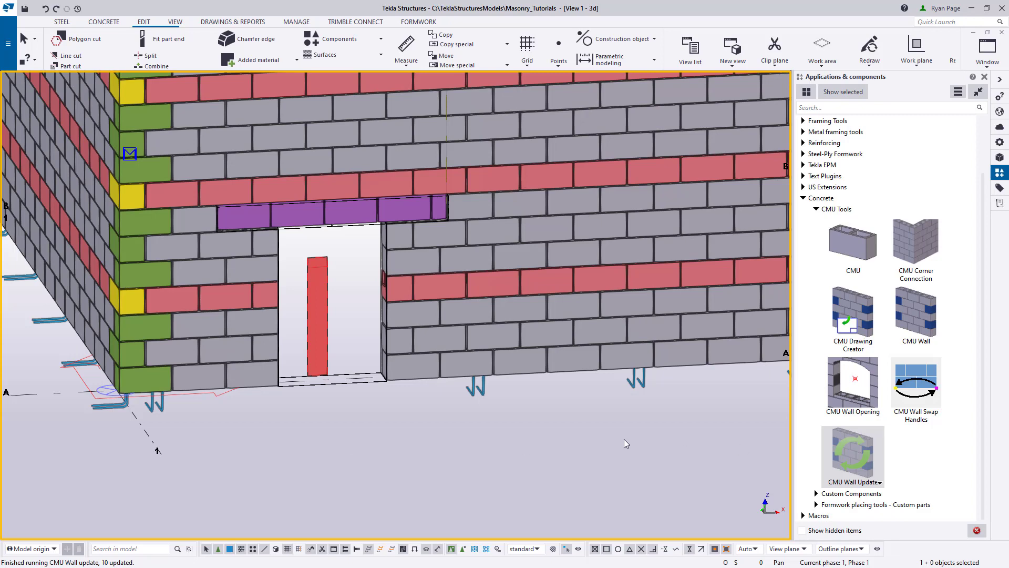
- Open the wall opening's properties and change its insertion point to the opening's lower-left corner
double_click(354, 381)
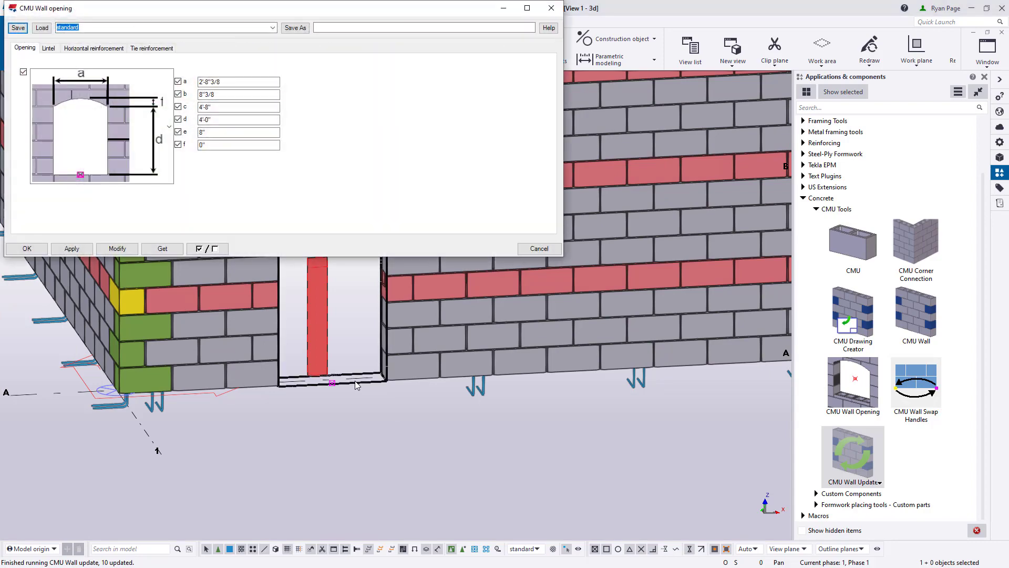
left_click_drag(305, 9, 741, 183)
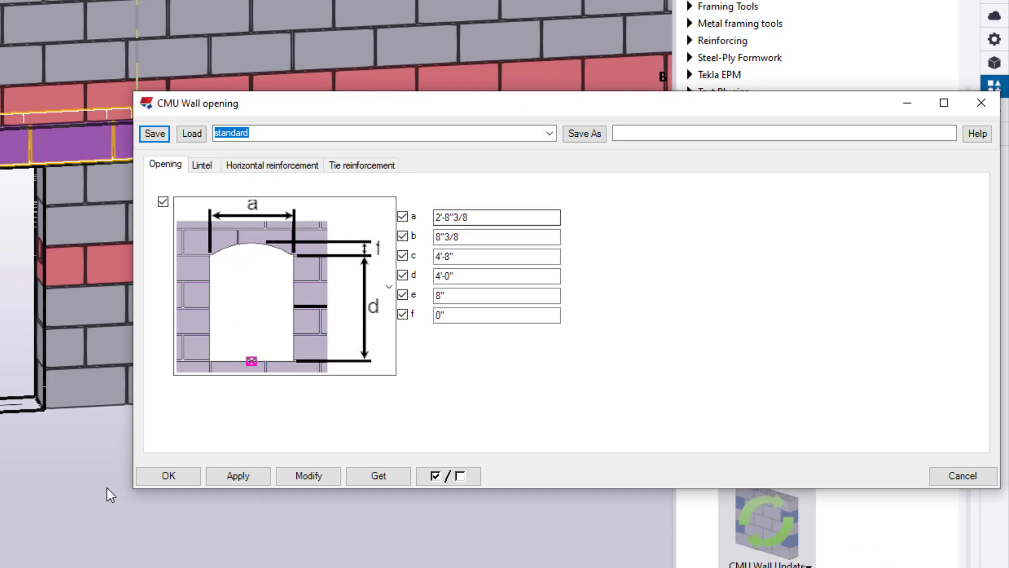
middle_click_drag(107, 494, 0, 540)
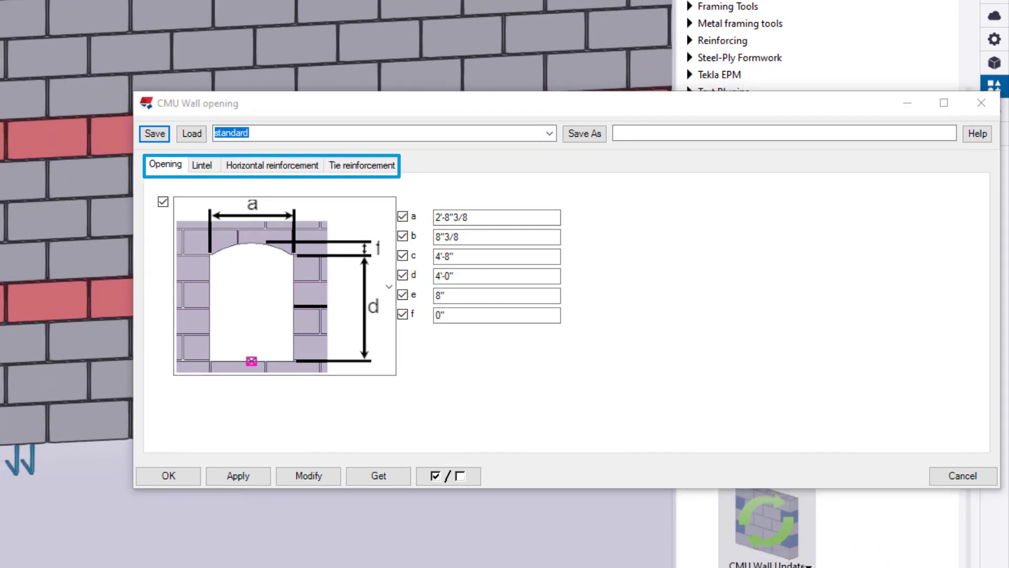
left_click(712, 399)
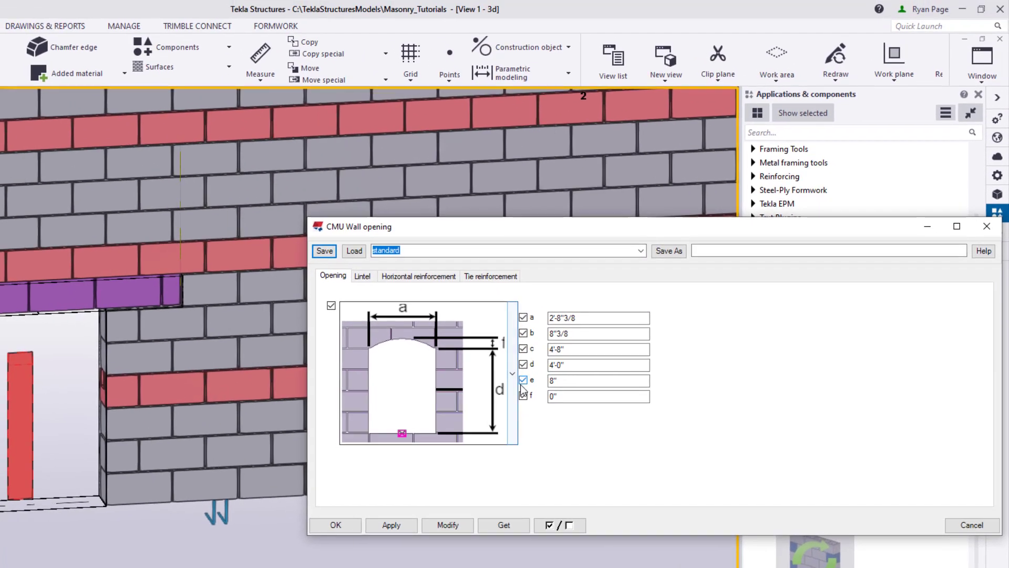
left_click(517, 383)
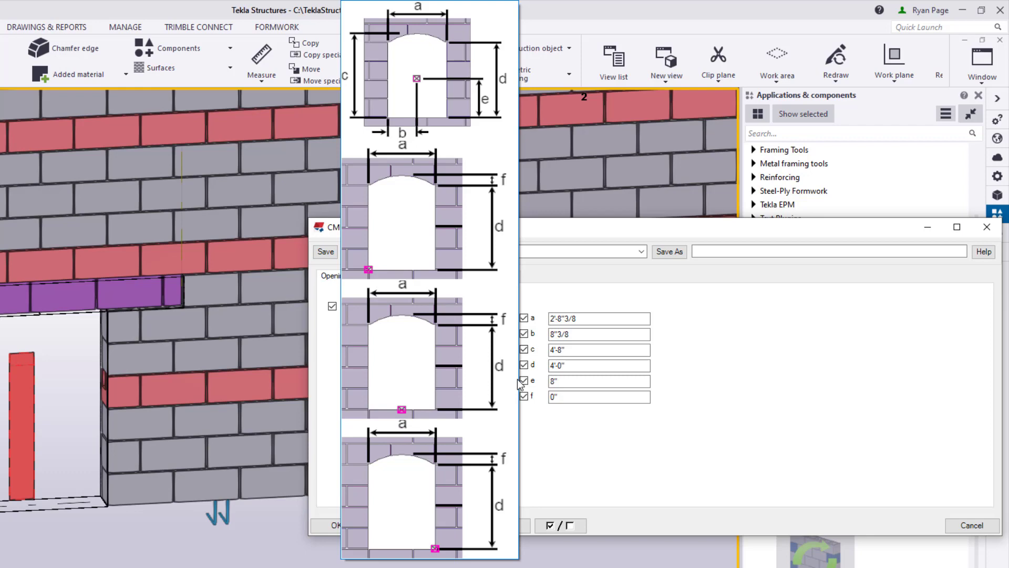
left_click(399, 247)
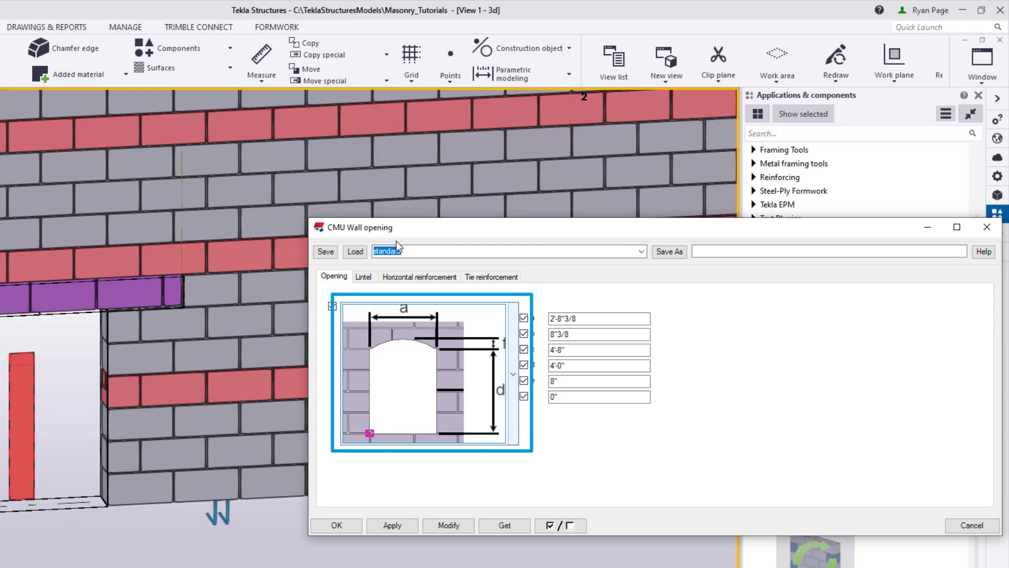
left_click(448, 525)
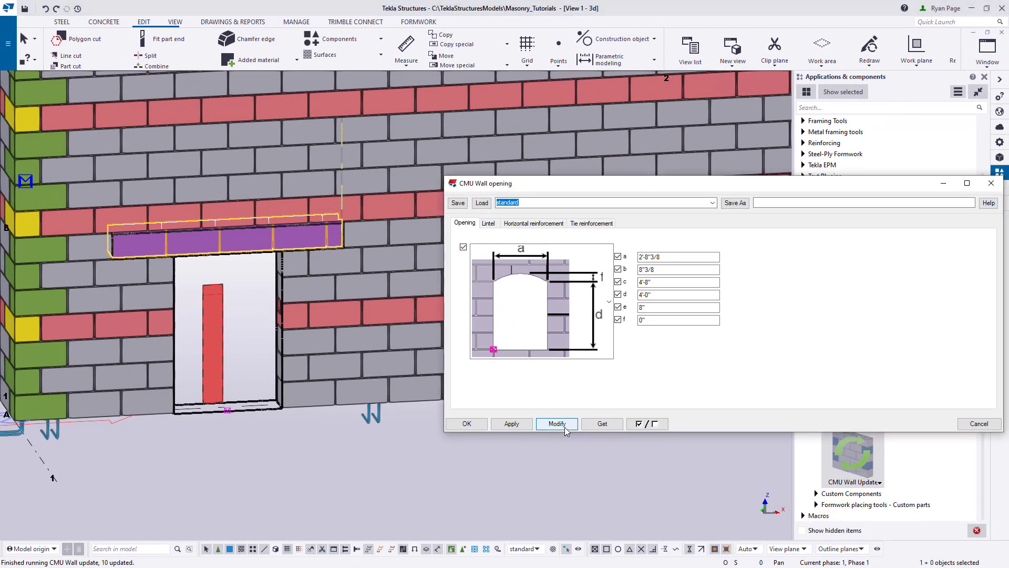
left_click(564, 427)
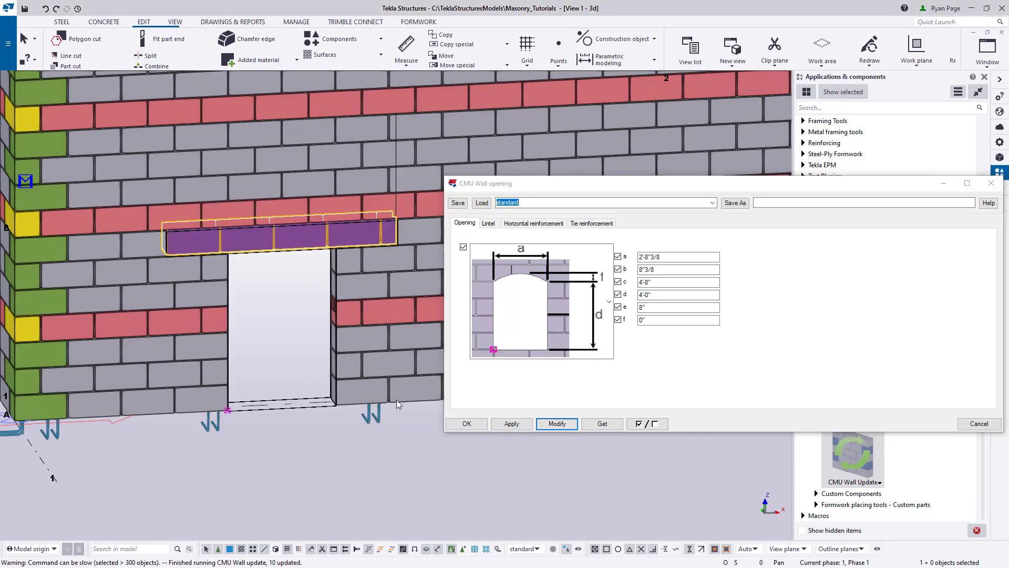
- Set the opening's width (a) to 3'-4"3/8 and its height (d) to 7'-3"5/8, and apply the changes to it
left_click(673, 257)
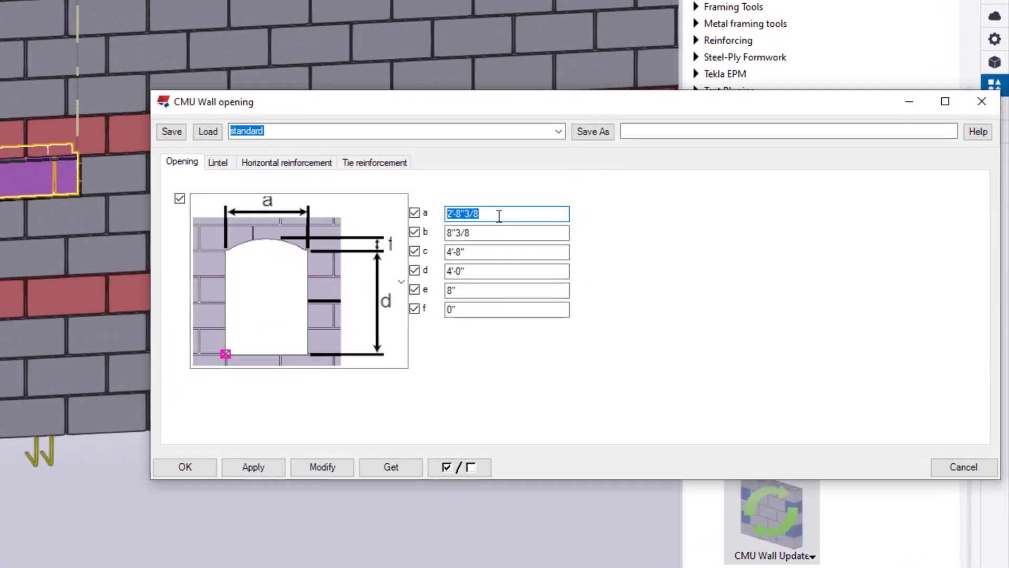
type("3'4\"")
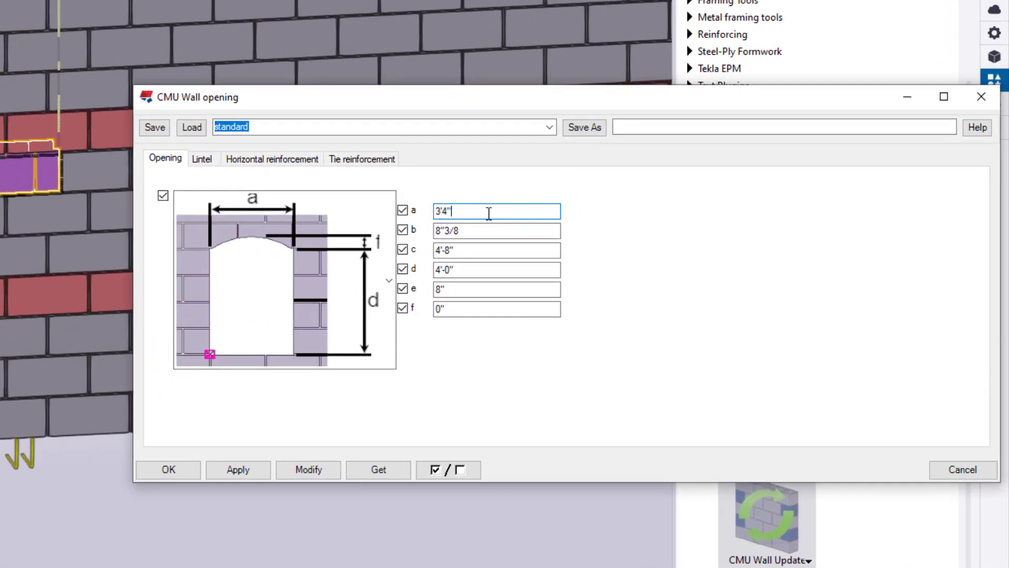
type("3/8")
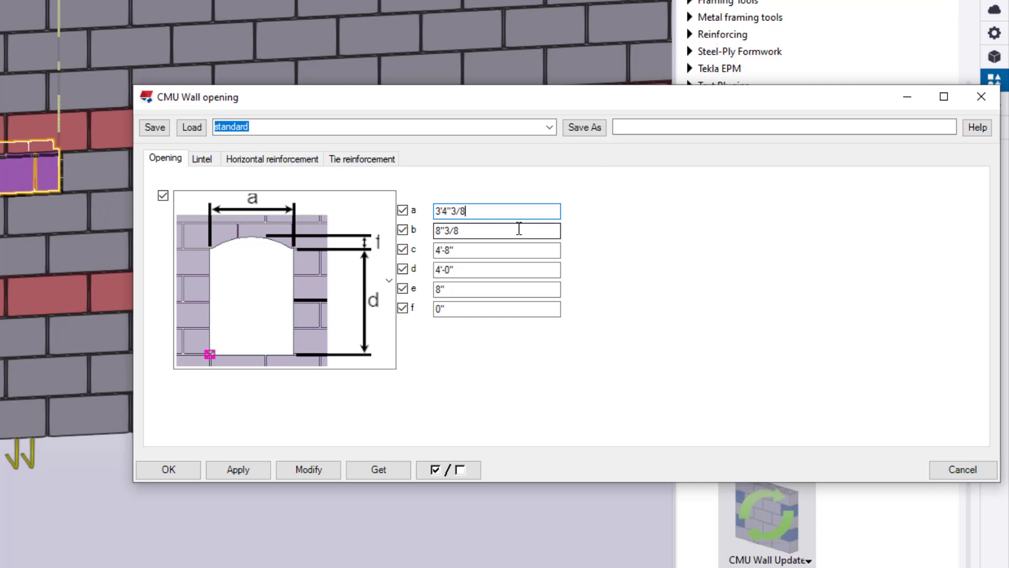
key("Tab")
key("Tab")
key("Tab")
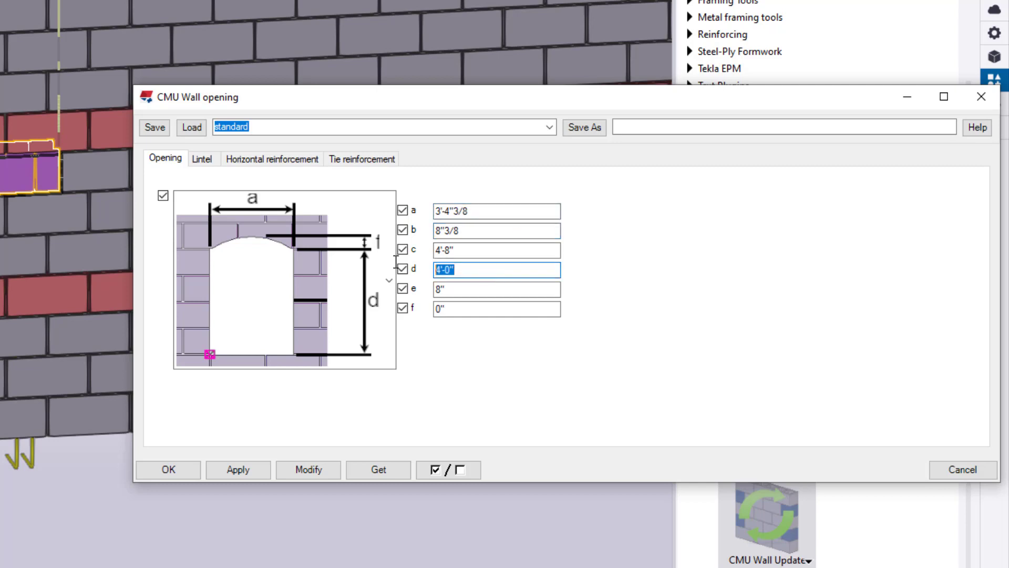
type("7'3\"5/8")
left_click(308, 469)
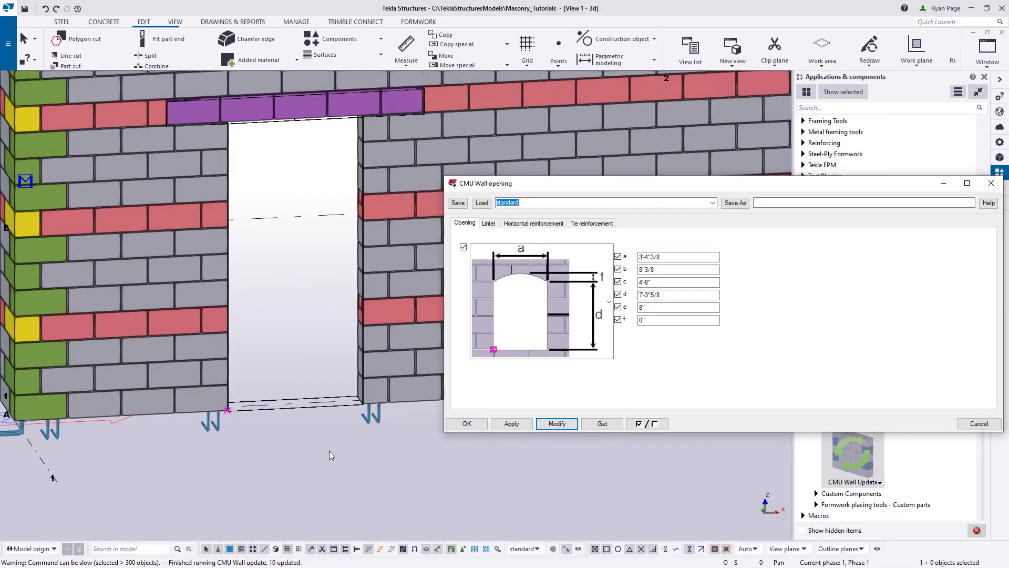
- Give the opening an arched top by setting its arch height (f) to 6" and apply the change
scroll(330, 451, "down", 3)
middle_click_drag(372, 488, 337, 485)
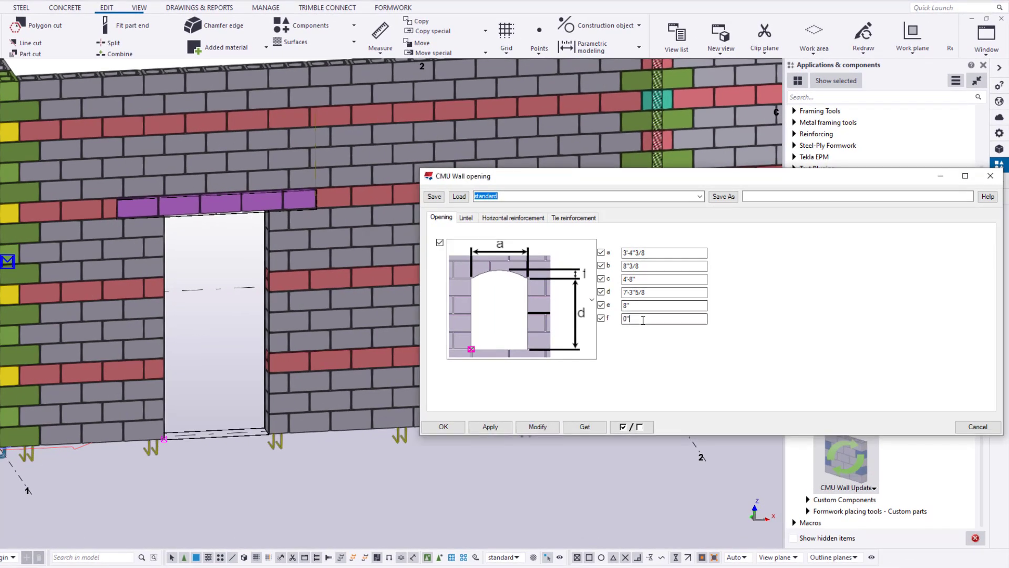
left_click(674, 321)
double_click(660, 320)
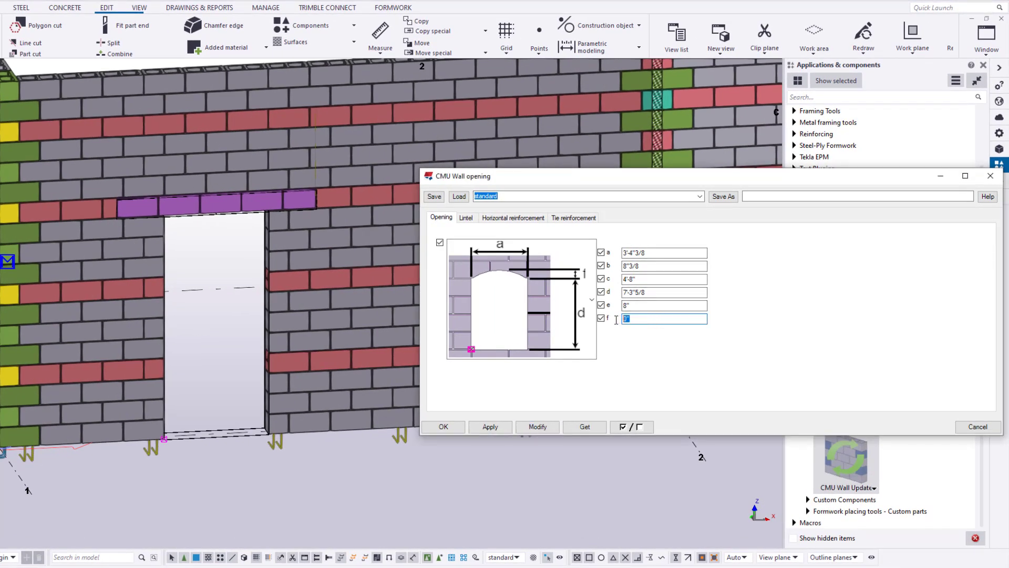
type("6")
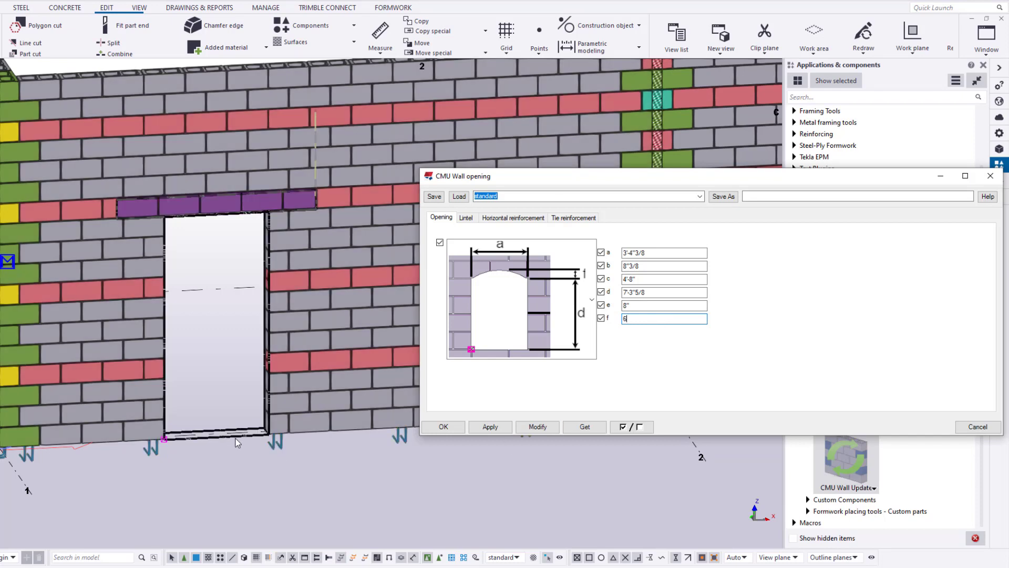
left_click(537, 426)
left_click(543, 419)
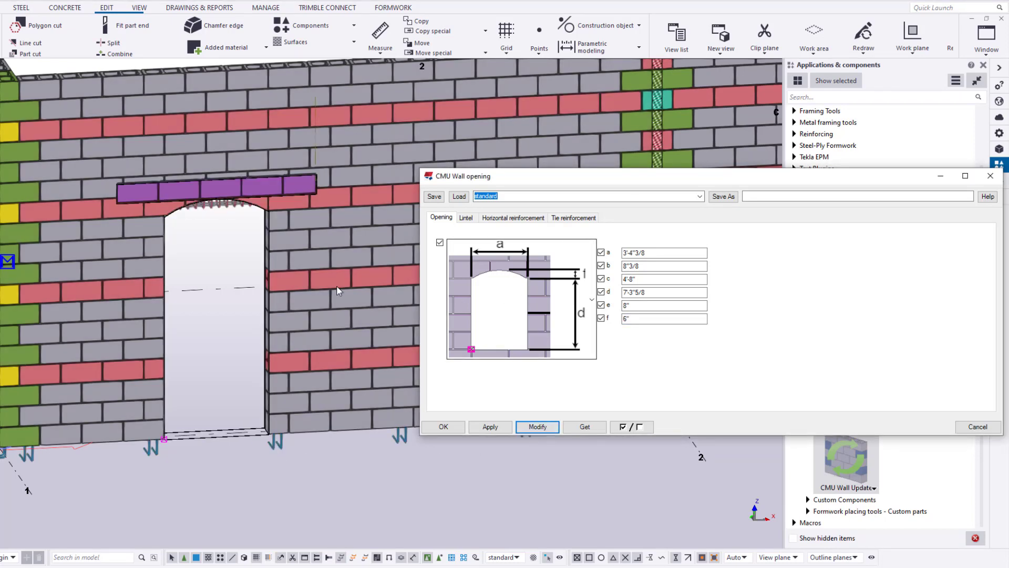
- Remove the door opening's arched top by setting its arch height (f) to 0
left_click(211, 265)
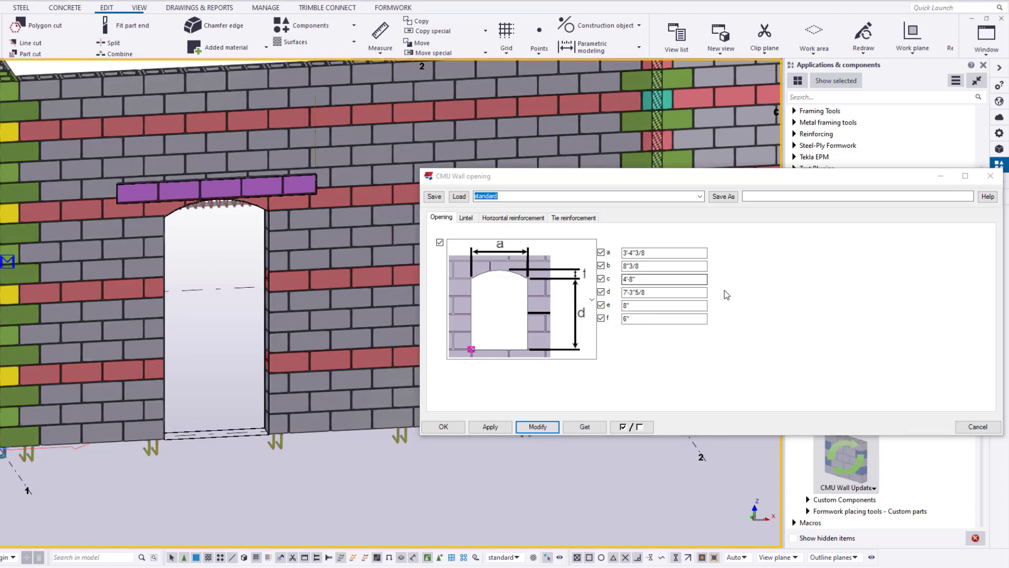
left_click(619, 321)
type("0\"3/8")
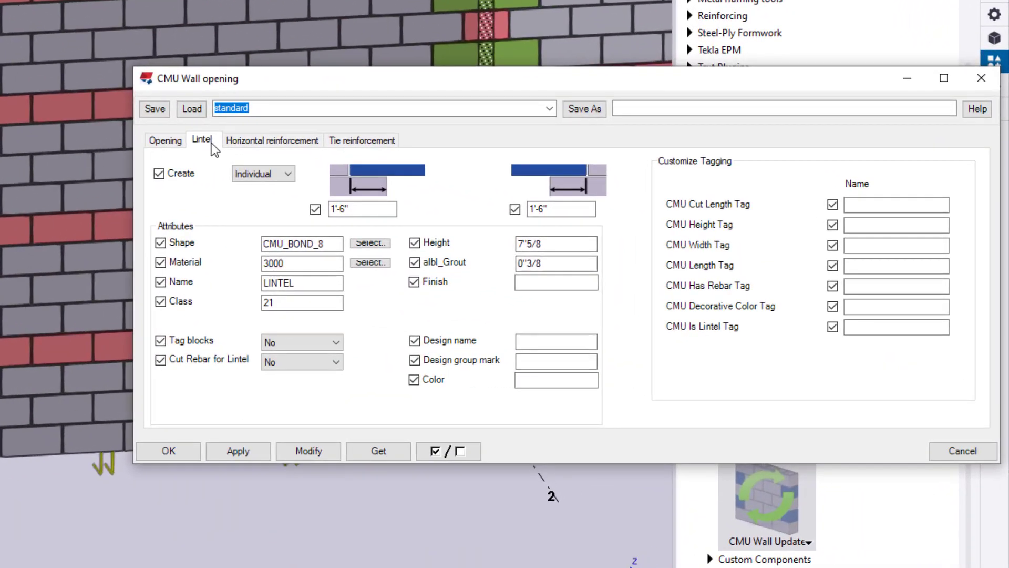
- Keep the lintel as Individual, set its left bearing to 7"5/8 and its right bearing to 1'-3"1/4, and apply the changes
left_click(287, 175)
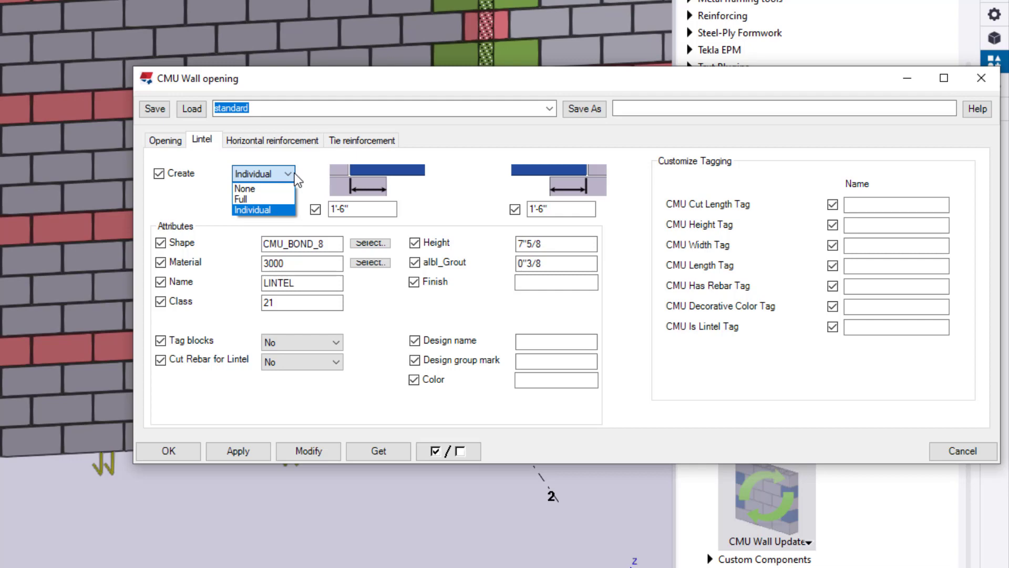
left_click(294, 172)
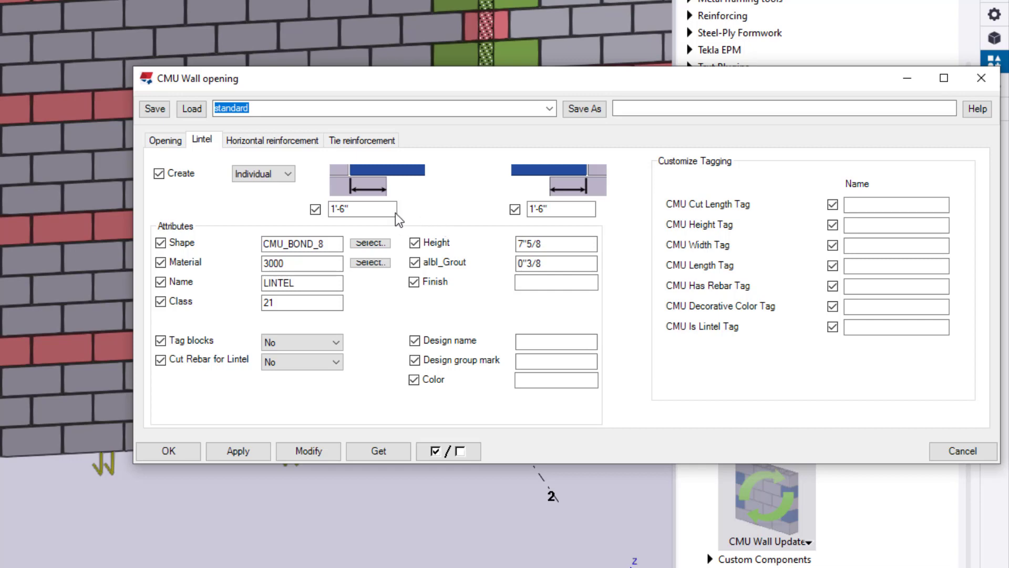
left_click(366, 209)
left_click_drag(366, 232, 327, 232)
type("7\"5/8")
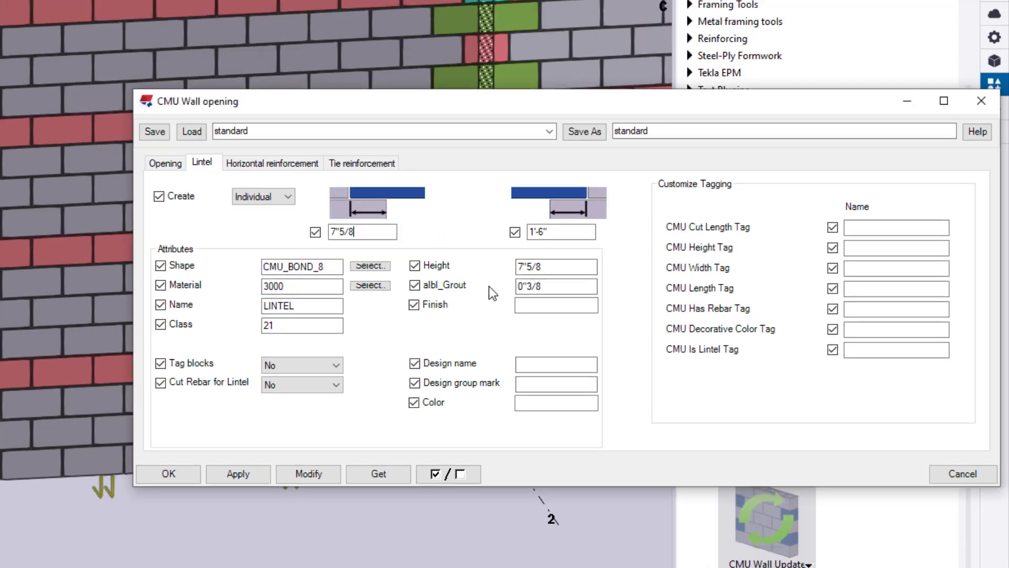
left_click_drag(560, 231, 528, 225)
type("1'3.25")
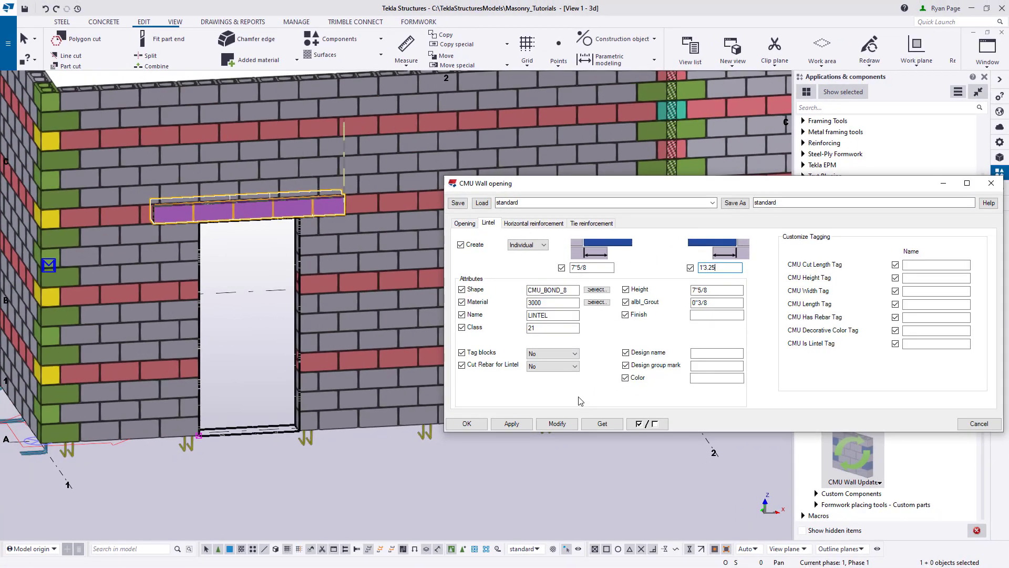
left_click(553, 424)
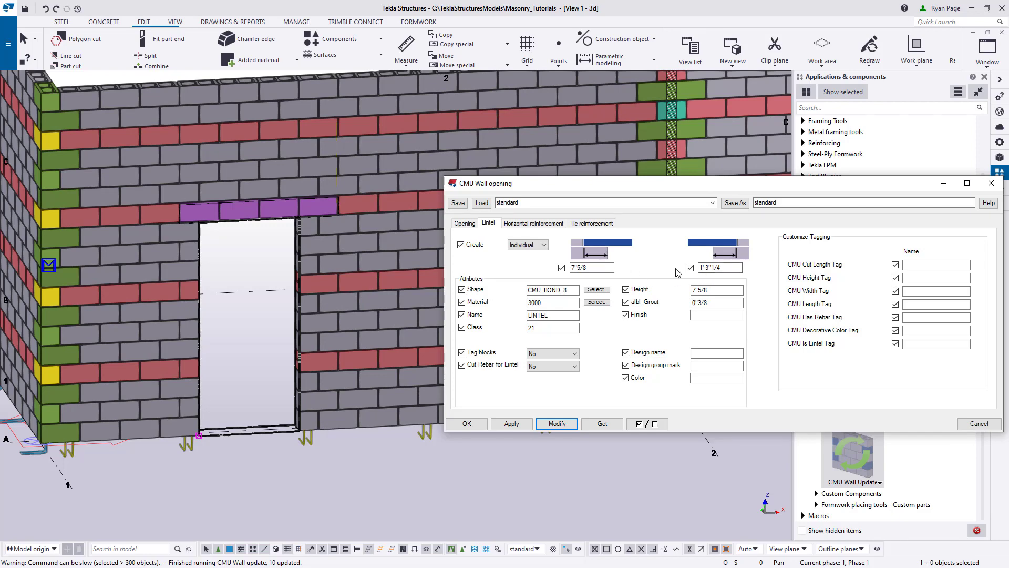
- Set the lintel's right bearing to 7"5/8 and apply the change to the opening
double_click(733, 267)
type("7\"5/8")
left_click(556, 424)
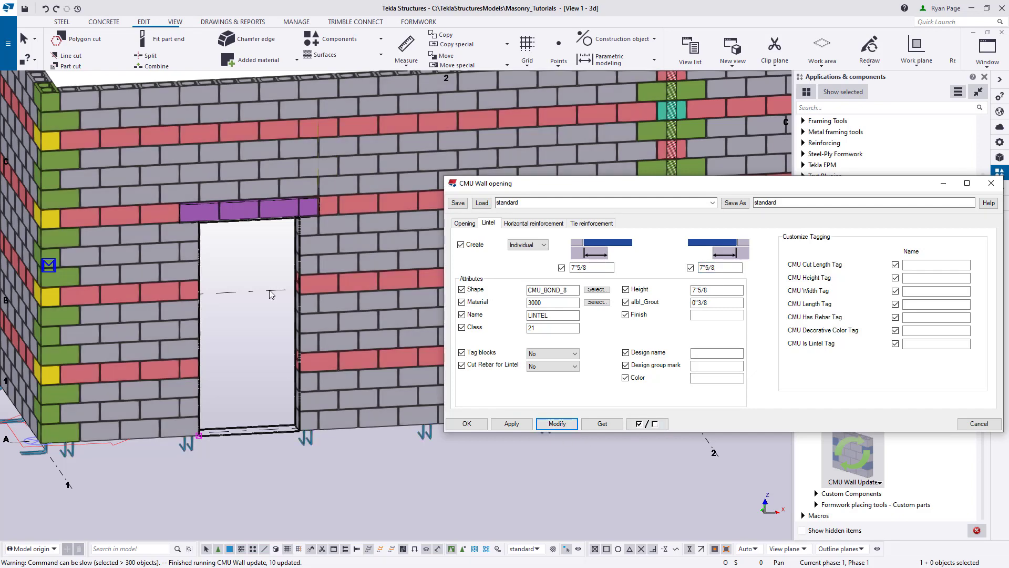
left_click(236, 266)
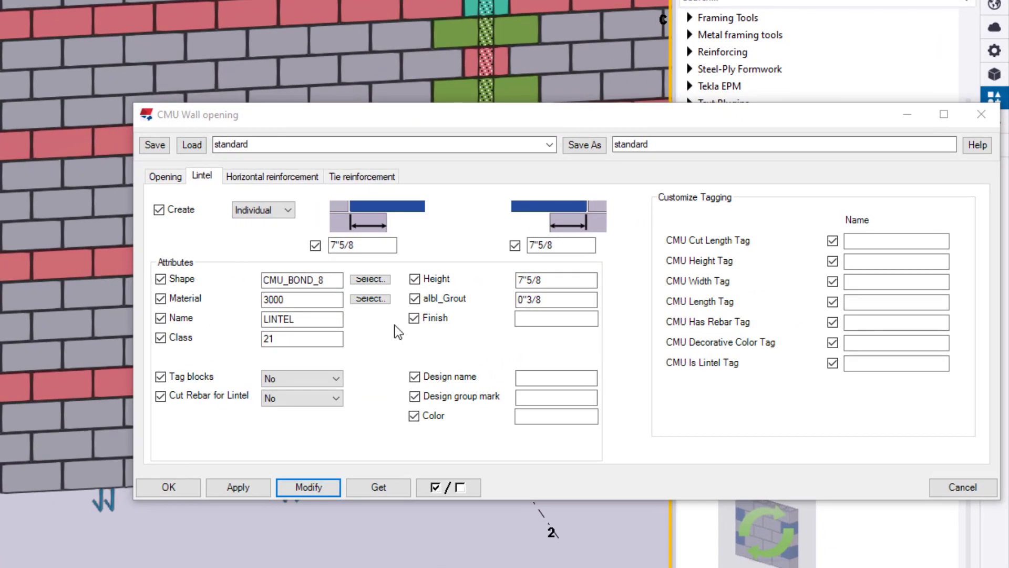
- Set the lintel's block shape to CMU-8x8x16-BB and its material to C60
left_click(374, 281)
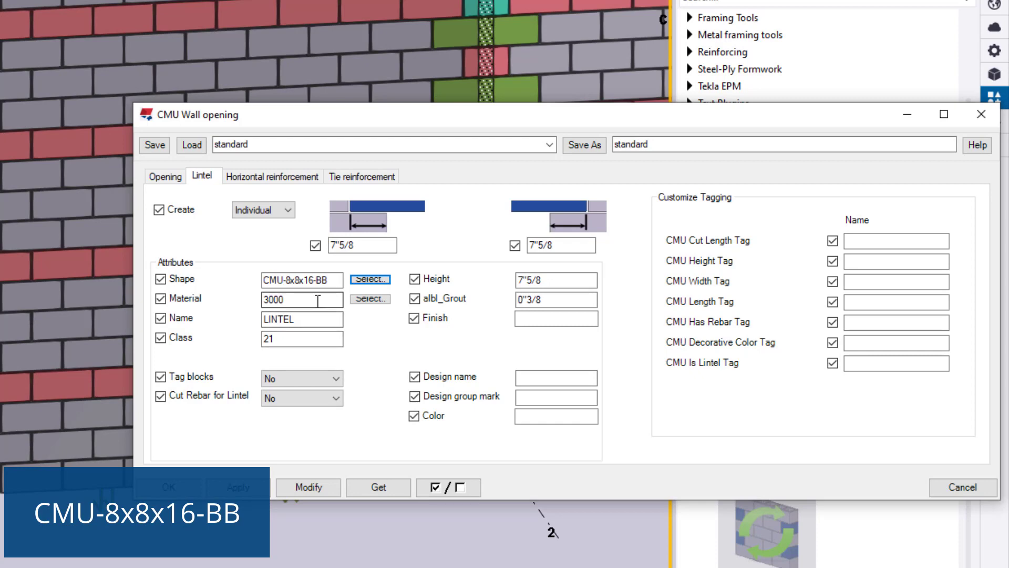
left_click_drag(317, 300, 164, 297)
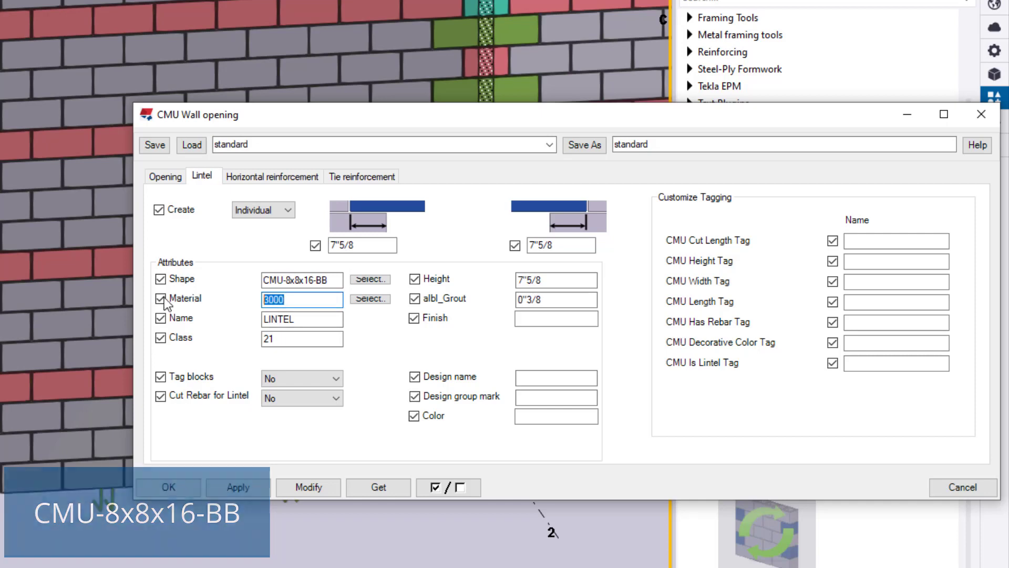
left_click(364, 299)
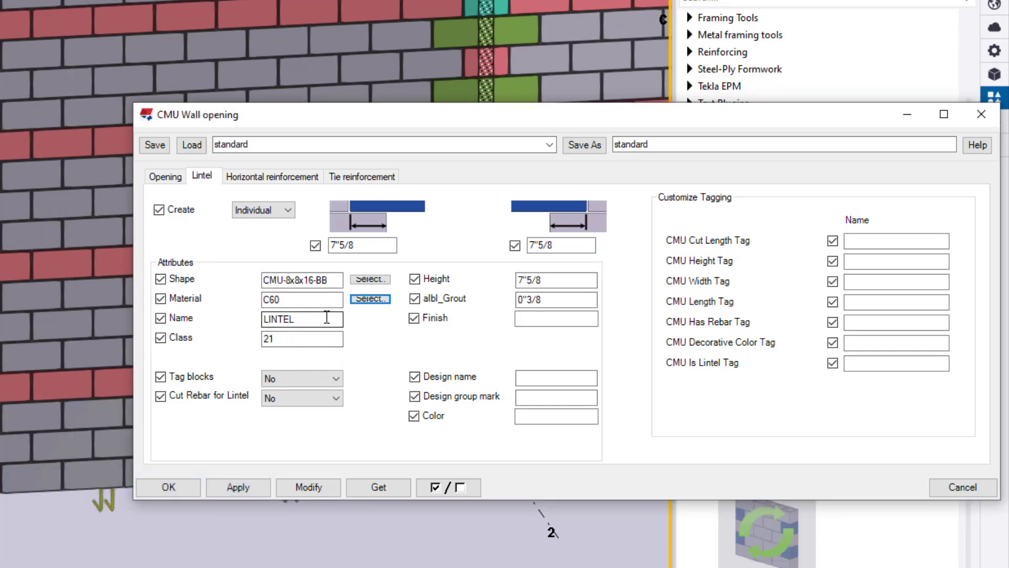
left_click(572, 279)
left_click(580, 300)
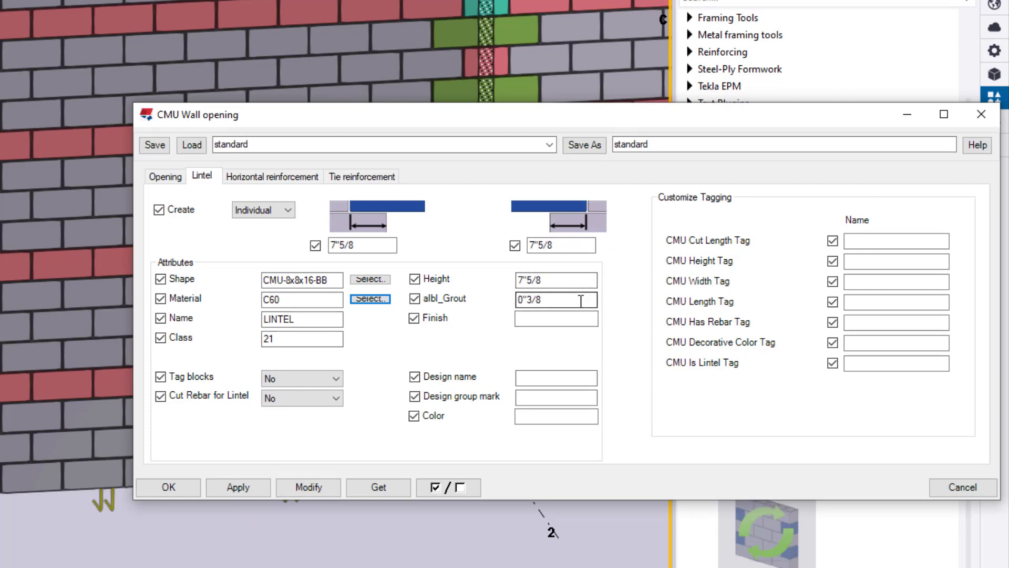
- Enter BBL as the lintel's design name and LINT as its design group mark, and apply them to the opening
left_click(537, 379)
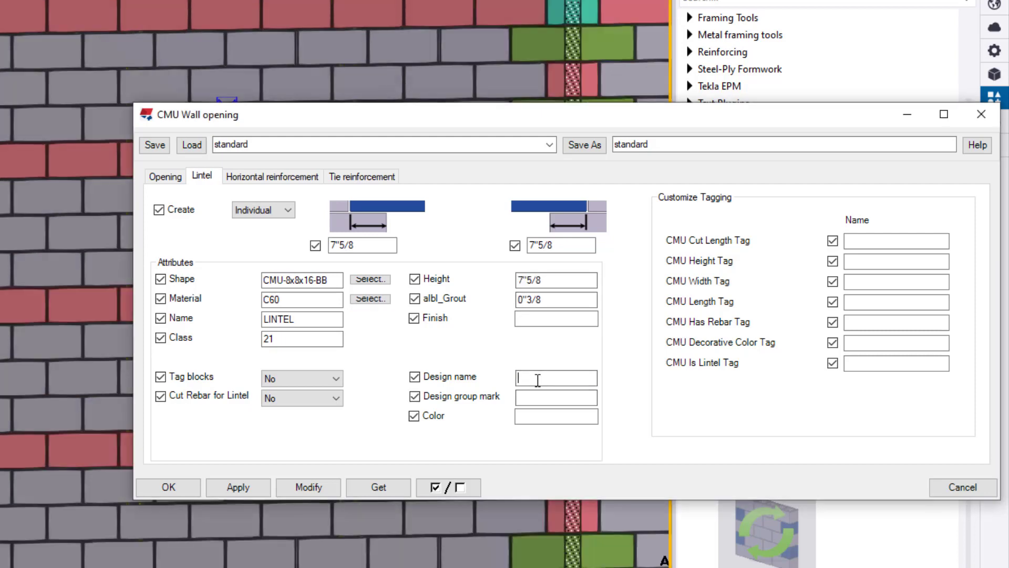
type("BBL")
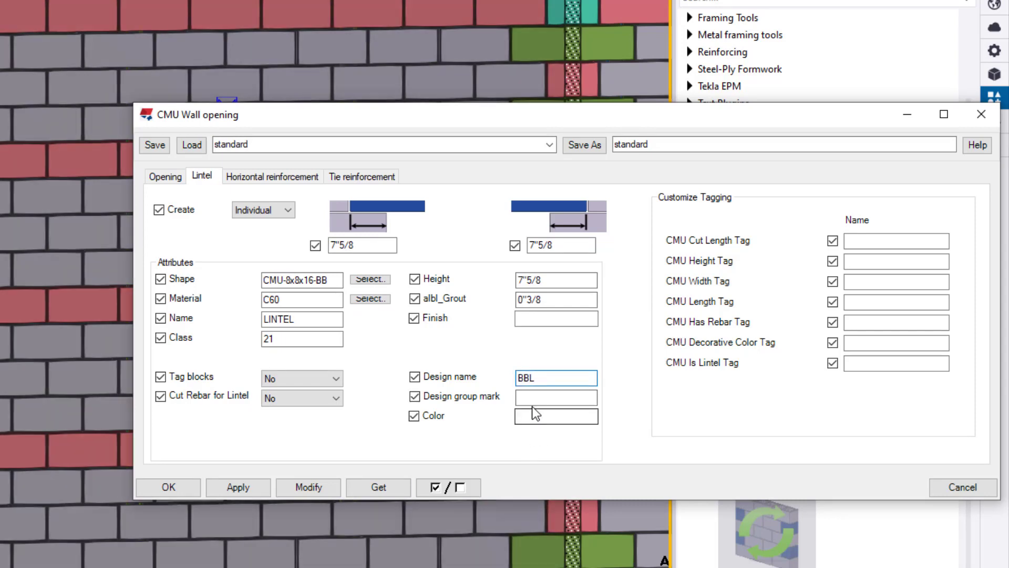
left_click(541, 399)
type("LINT")
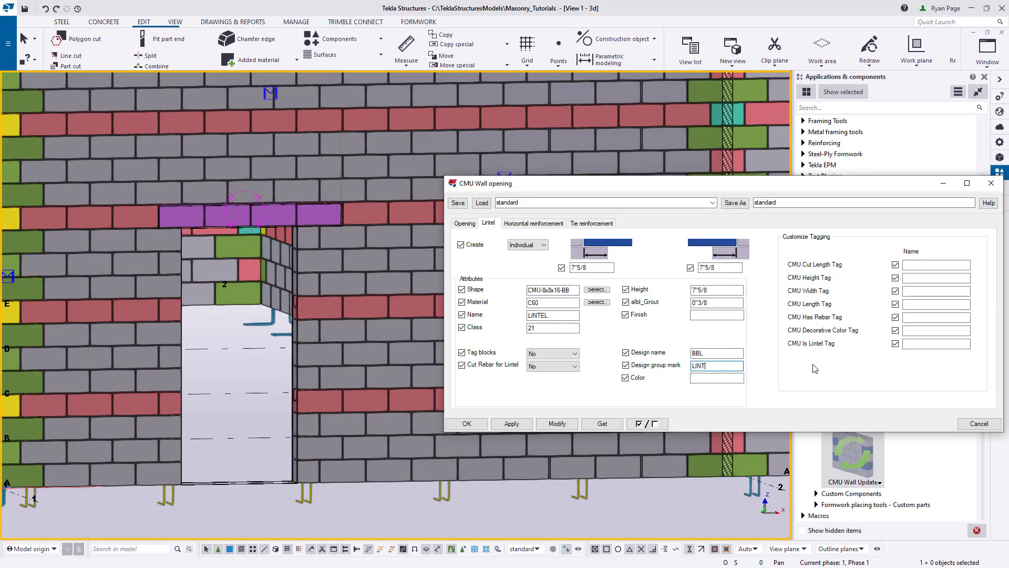
left_click(557, 423)
- Set the lintel's right bearing to 1'-3"1/4 and apply the change to the opening
left_click(728, 268)
left_click_drag(728, 268, 685, 281)
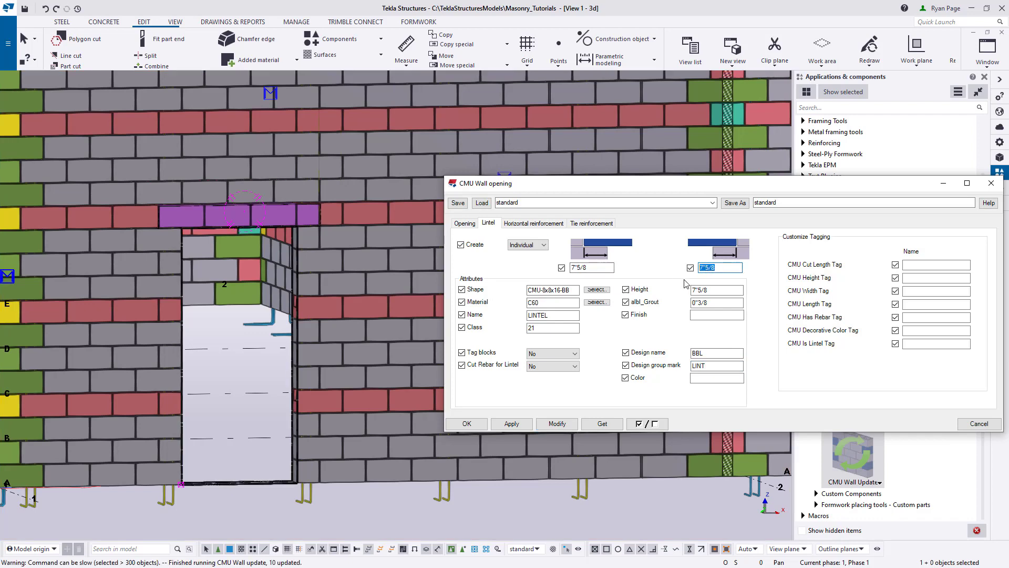
type("1'-3\"1/4")
left_click(568, 425)
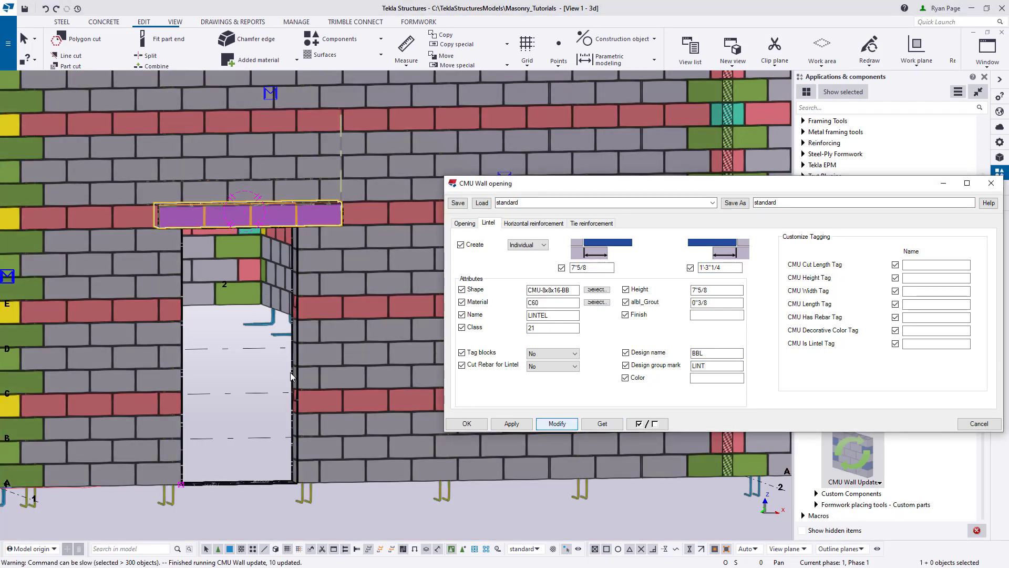
left_click(258, 397)
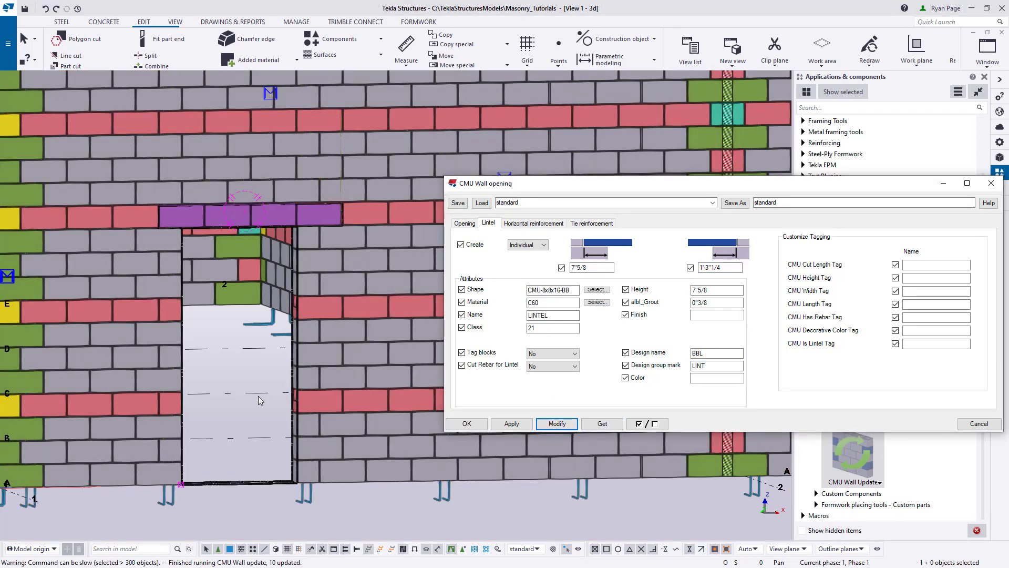
left_click(243, 419)
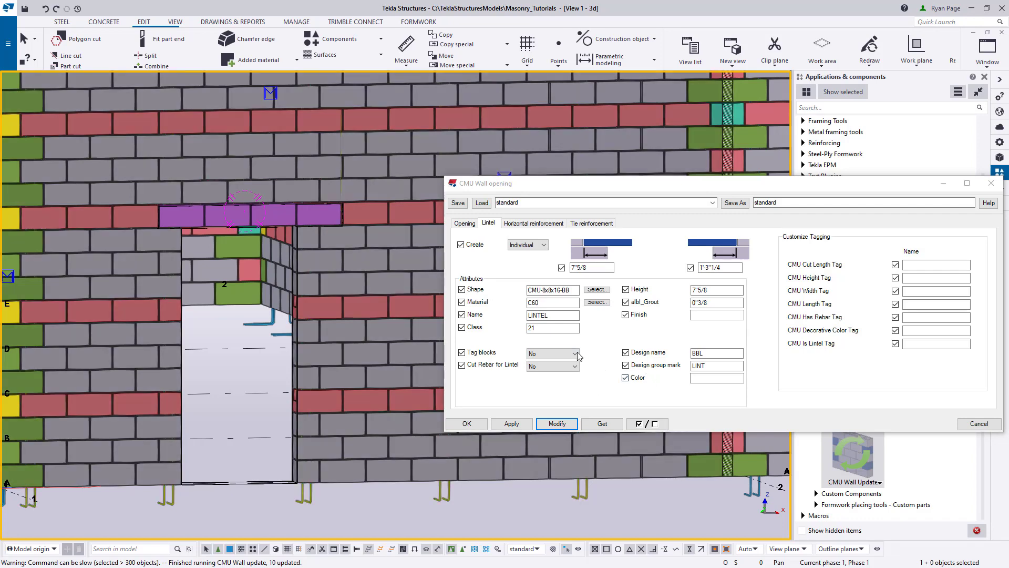
- Set the lintel's Tag blocks and Cut Rebar for Lintel options to Yes and modify the selected opening
left_click(576, 353)
left_click(552, 372)
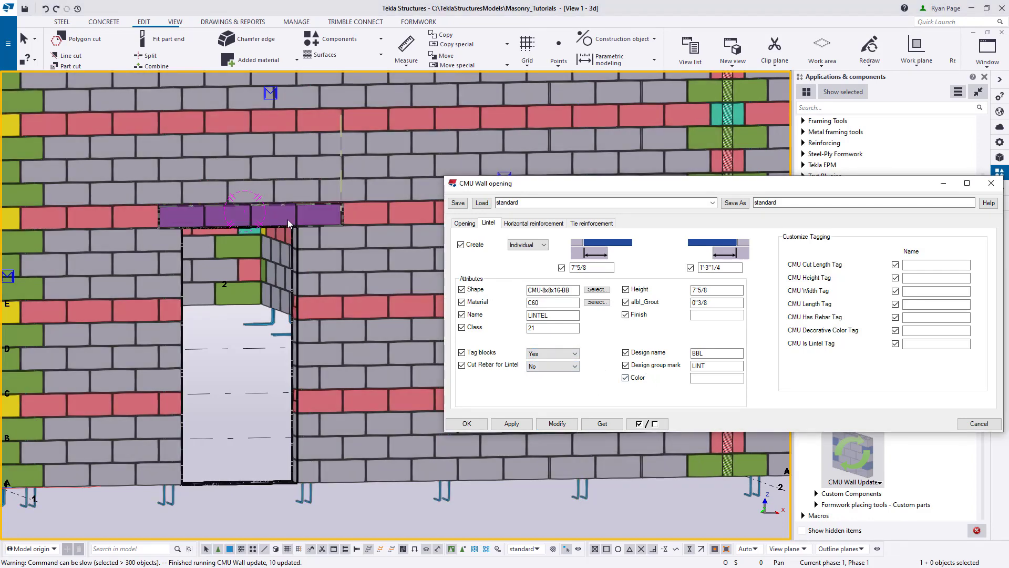
left_click(287, 217)
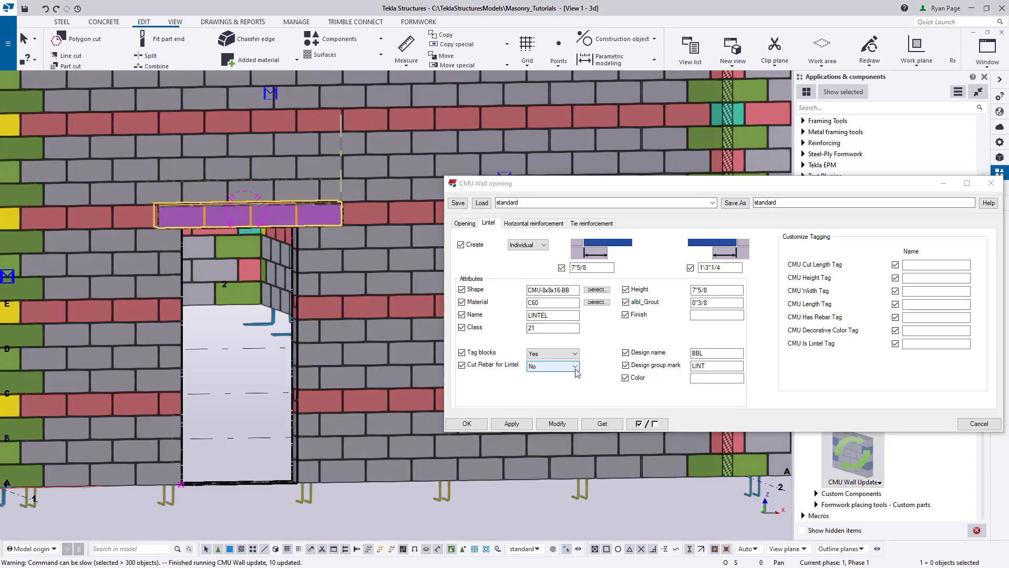
left_click(575, 366)
left_click(551, 384)
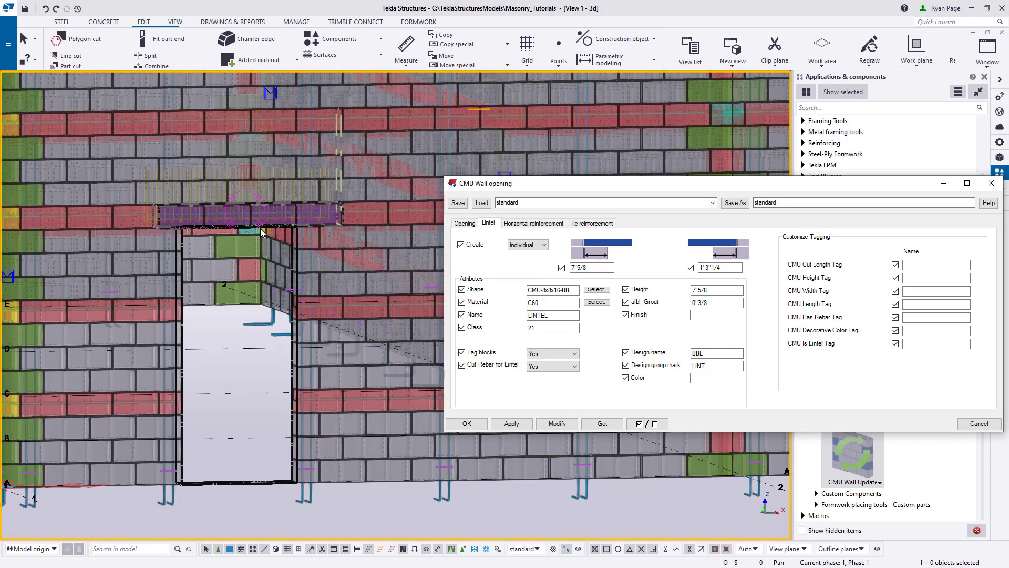
left_click(262, 227)
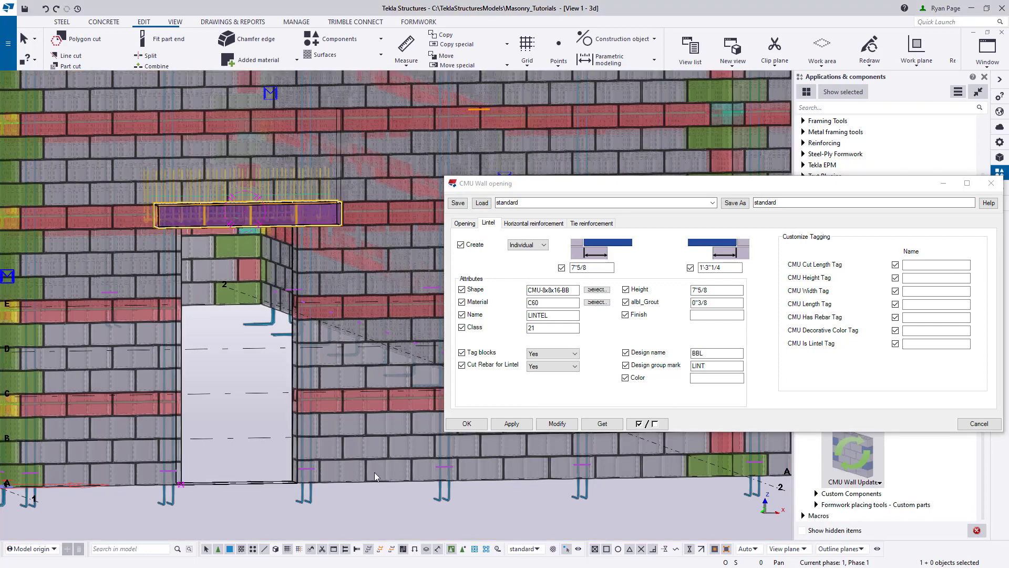
left_click(571, 425)
- Show the parts as transparent around the lintel's left end, set Cut Rebar for Lintel to Yes, and modify the opening
key("shift+2")
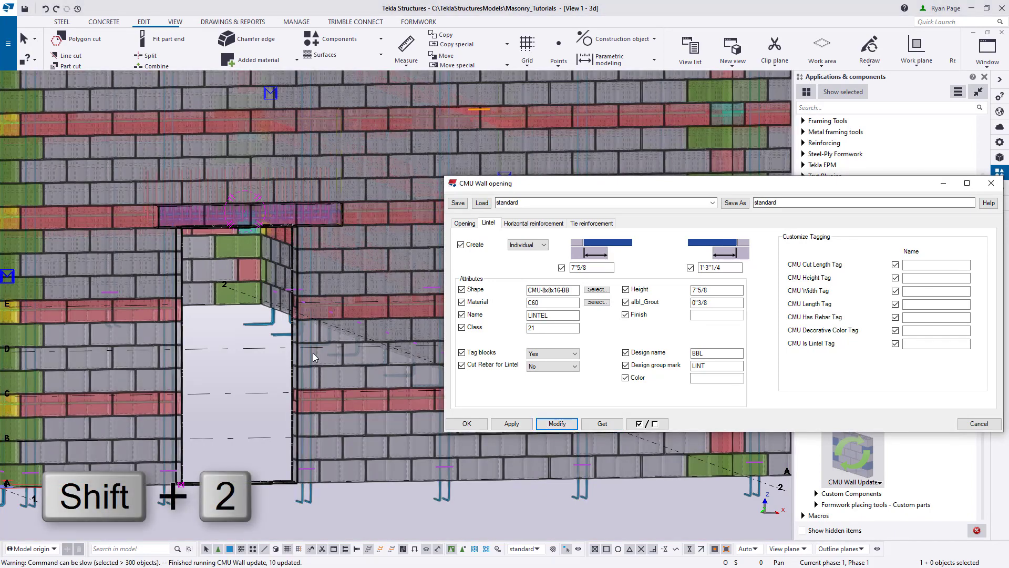
scroll(197, 226, "up", 5)
scroll(220, 256, "up", 5)
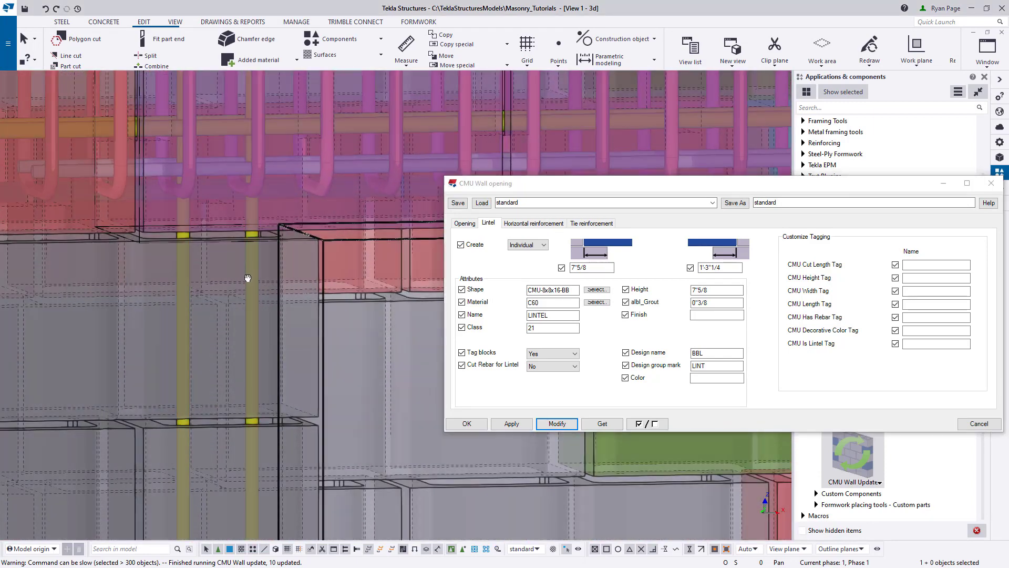
middle_click_drag(245, 270, 237, 329)
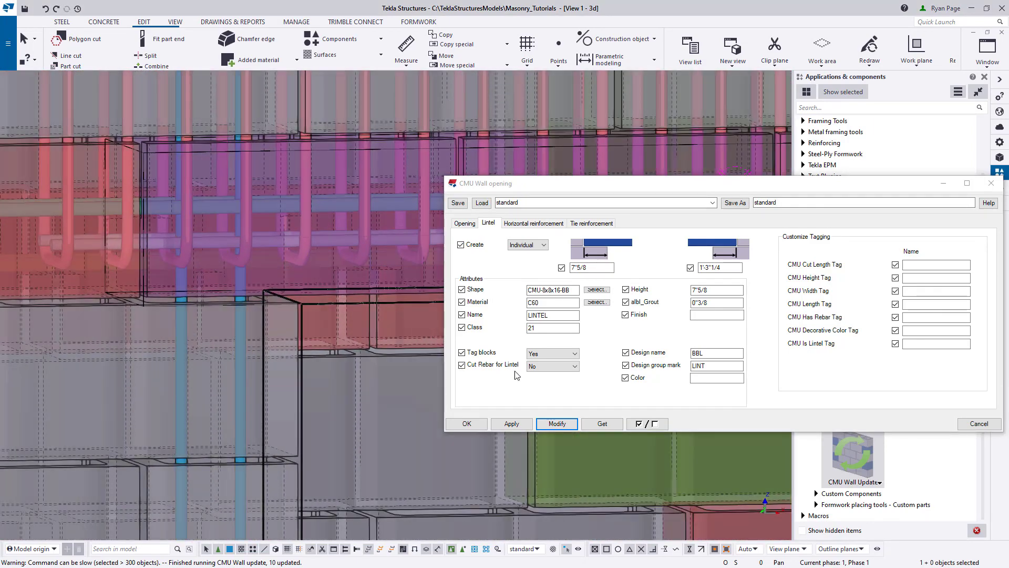
left_click(557, 367)
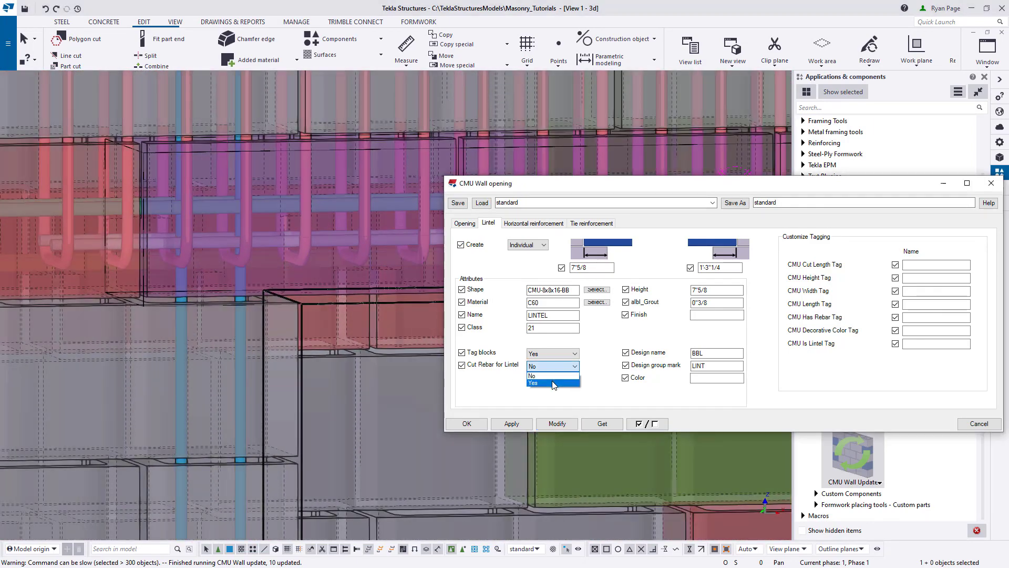
left_click(555, 383)
left_click(557, 423)
left_click(308, 290)
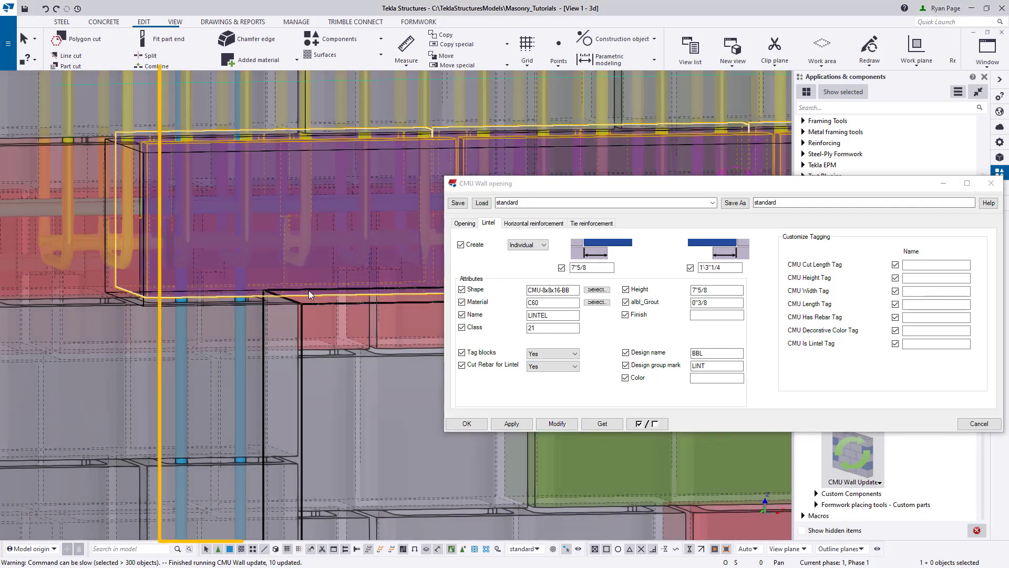
left_click(555, 424)
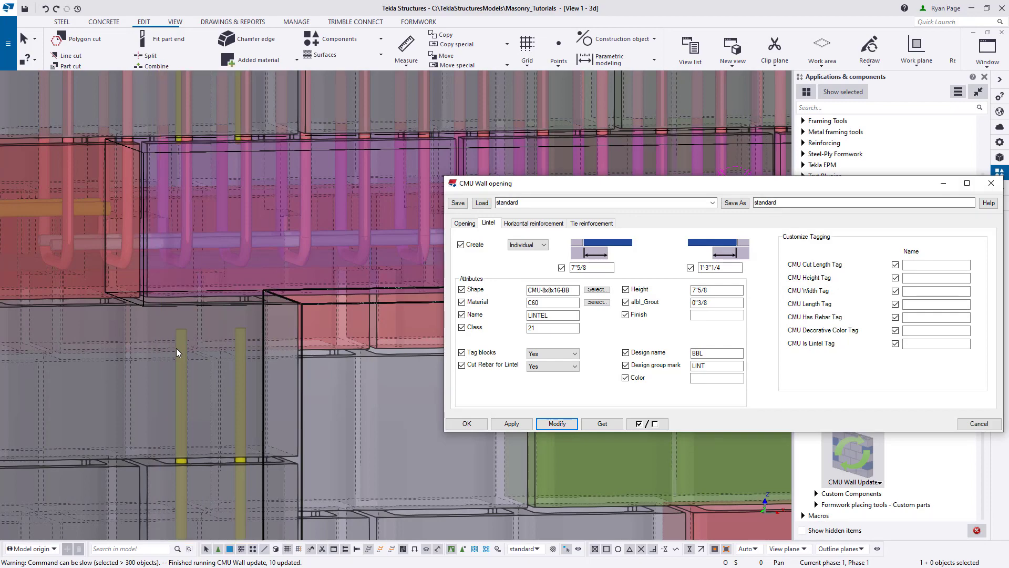
- Return the wall's parts to solid rendering and open the opening's horizontal reinforcement settings
scroll(175, 348, "down", 4)
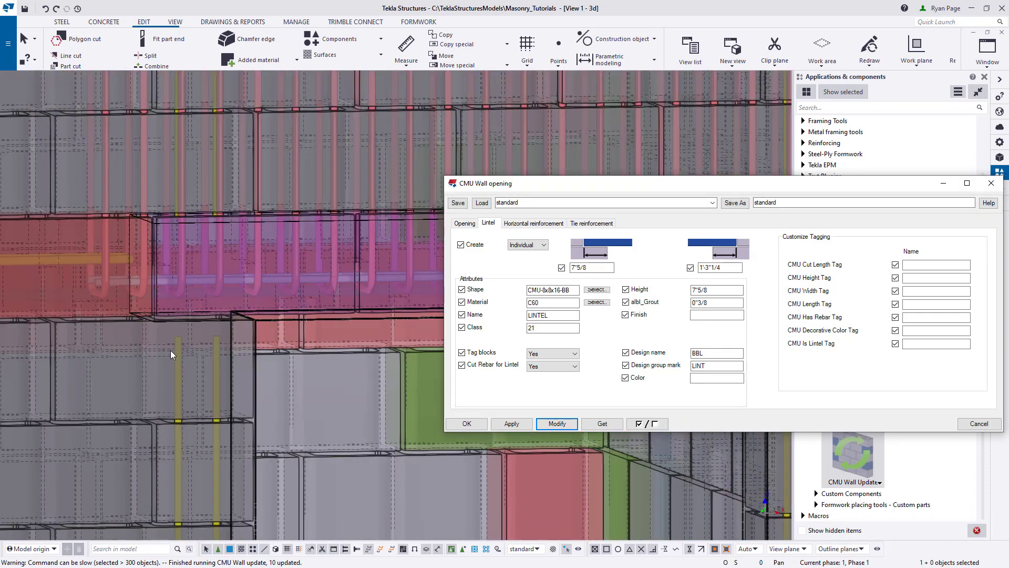
scroll(169, 351, "down", 5)
middle_click_drag(223, 442, 246, 299)
scroll(337, 450, "up", 2)
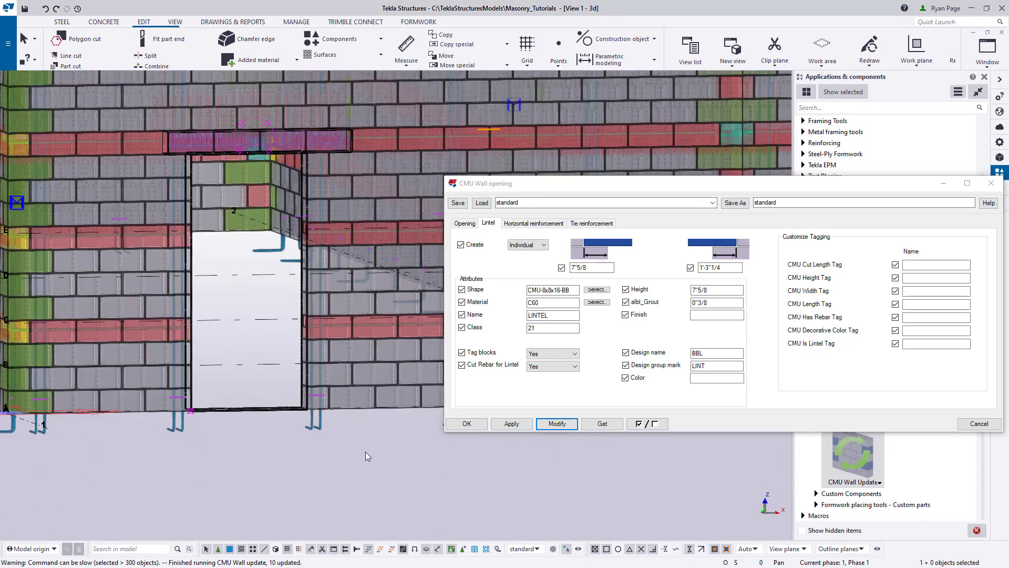
middle_click_drag(368, 472, 368, 477)
key("ctrl+4")
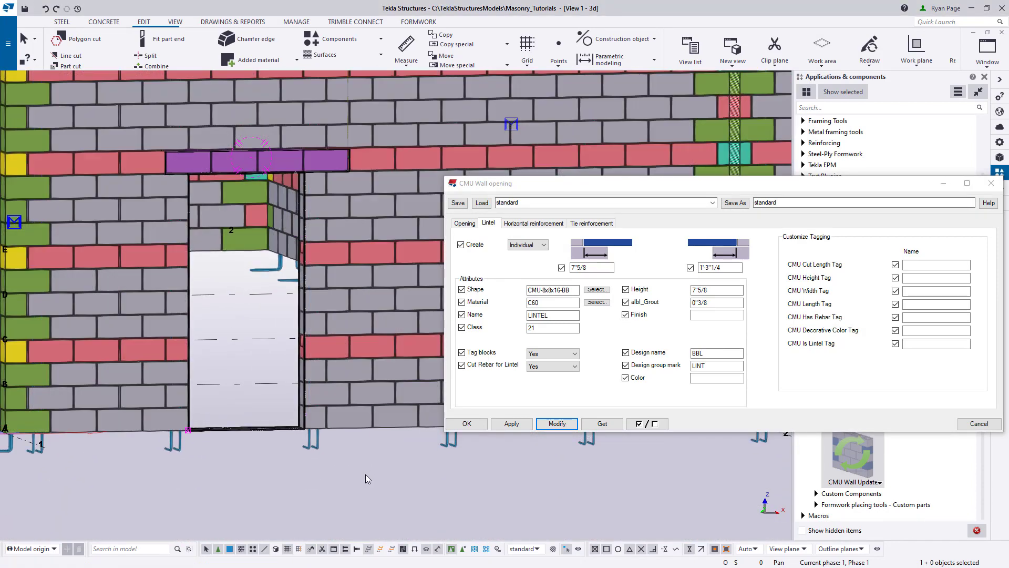
key("shift+4")
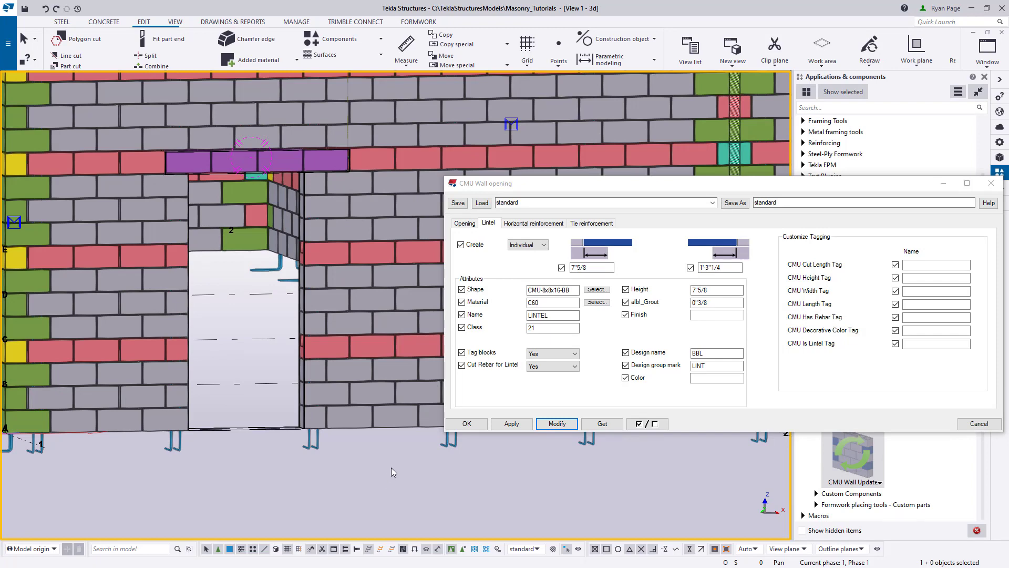
left_click(540, 223)
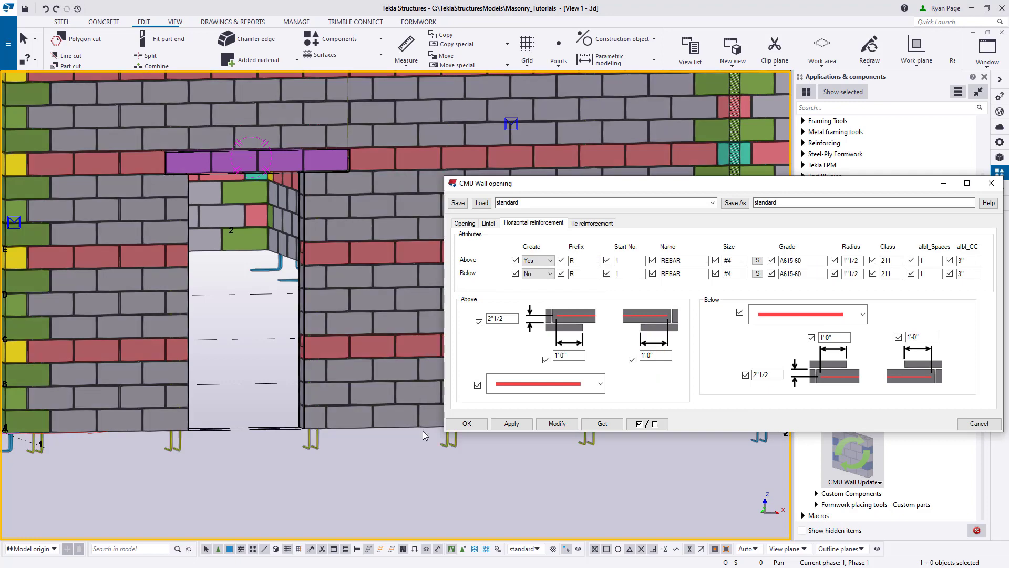
- Make the ELEVATION ON GRID A view visible and close the list of views
left_click(484, 466)
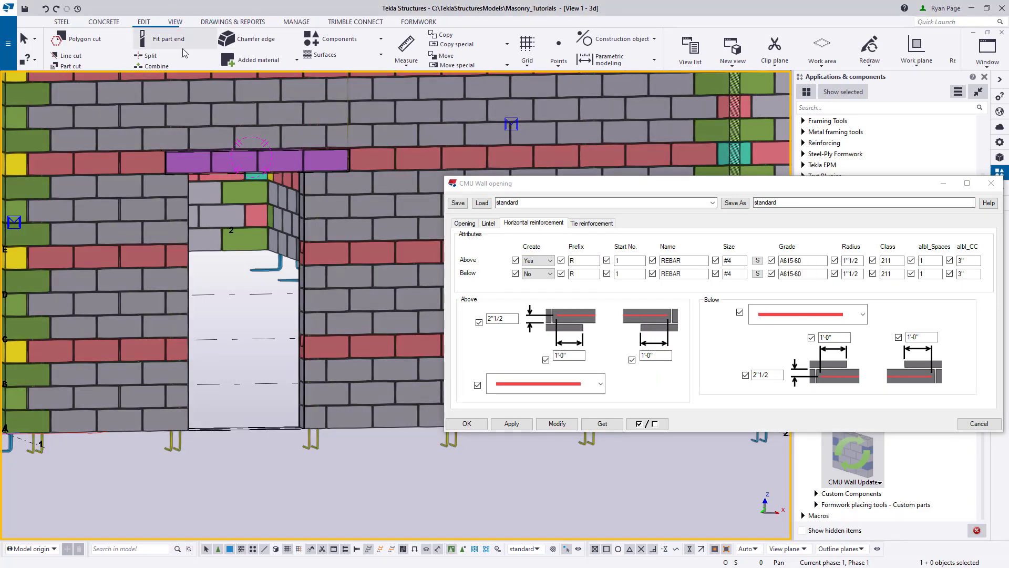
left_click(175, 22)
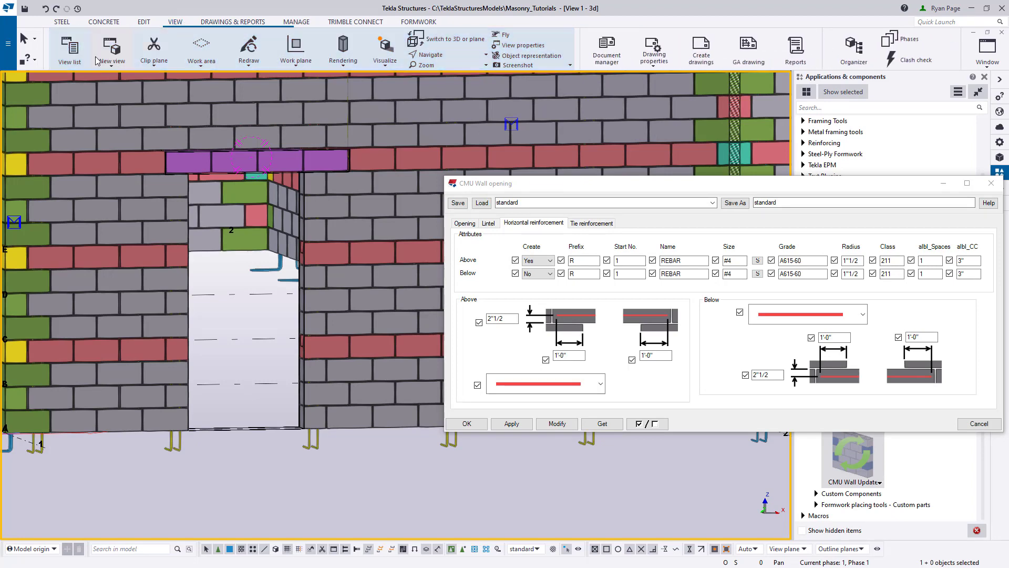
left_click(69, 49)
left_click(92, 168)
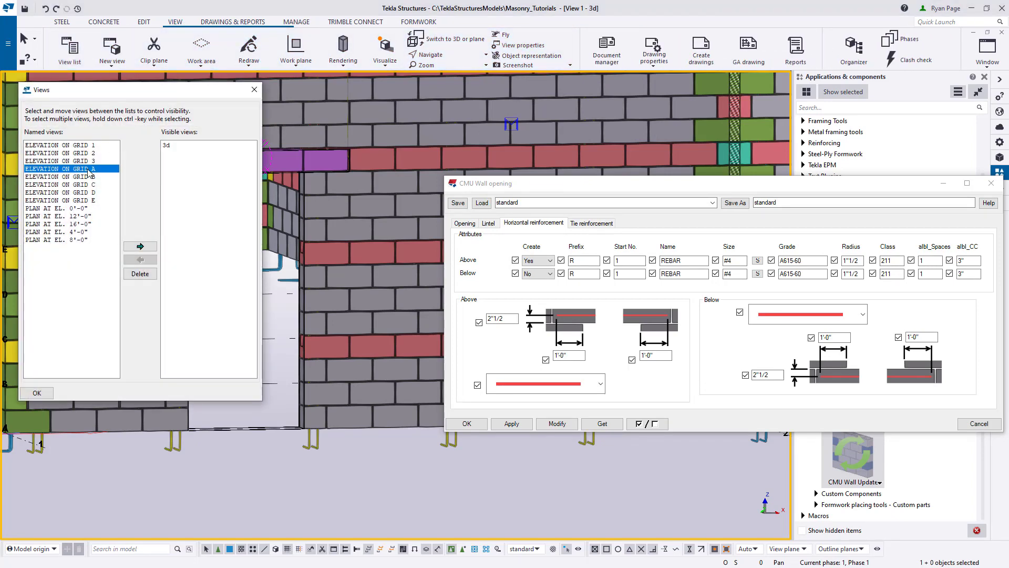
left_click(136, 246)
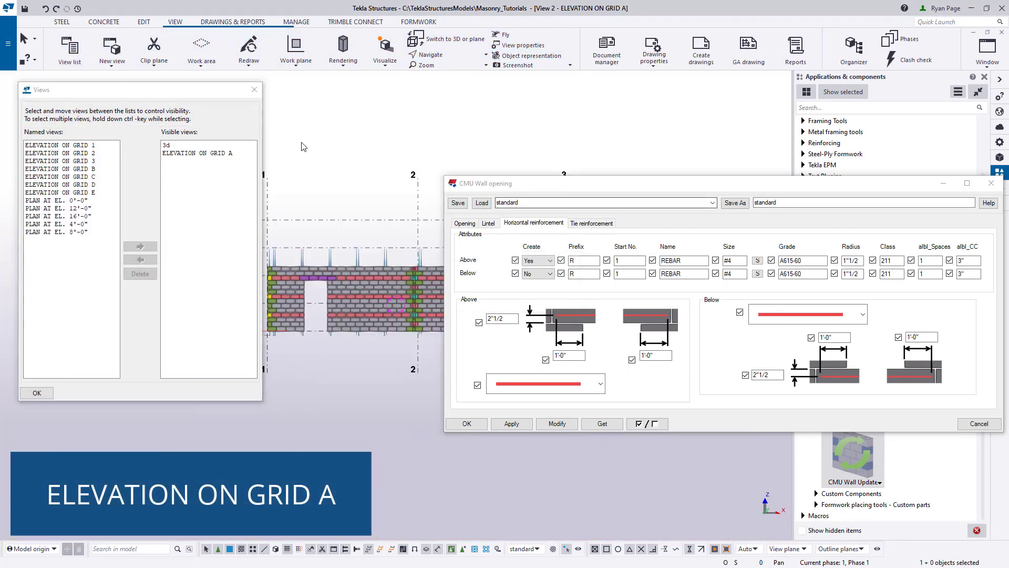
left_click(254, 89)
- Show the parts around the door's lintel as transparent in the grid A elevation so the rebar can be seen
scroll(319, 320, "up", 2)
scroll(331, 263, "up", 3)
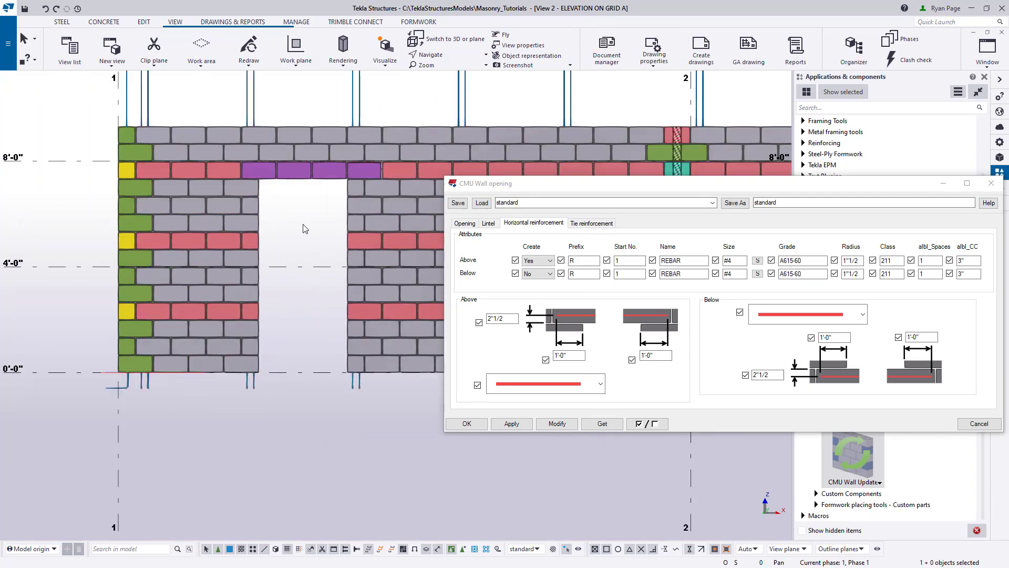
scroll(285, 267, "up", 3)
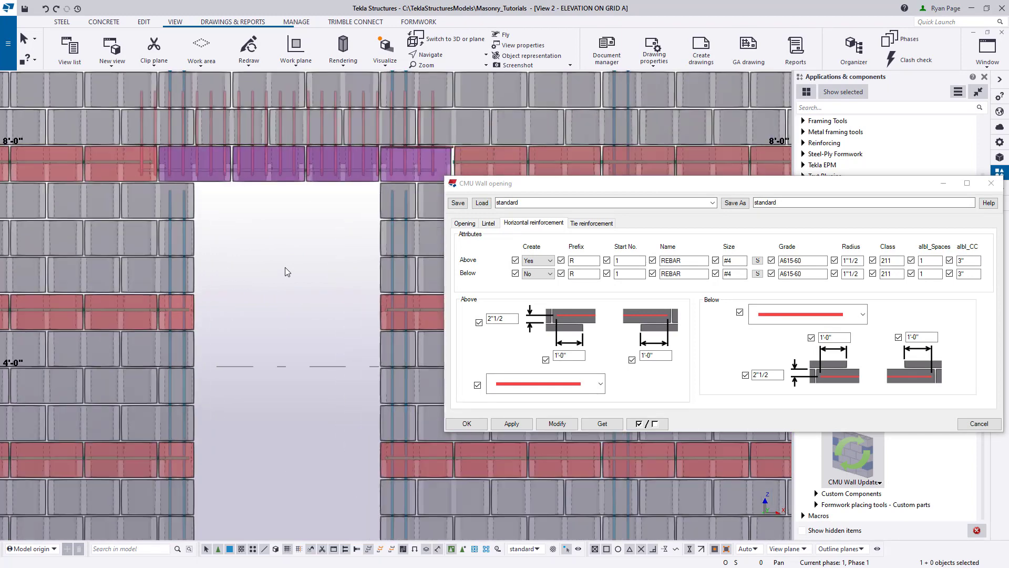
key("shift+1")
mouse_move(293, 249)
middle_mouse_down()
mouse_move(296, 303)
mouse_move(323, 305)
middle_mouse_up()
key("shift+1")
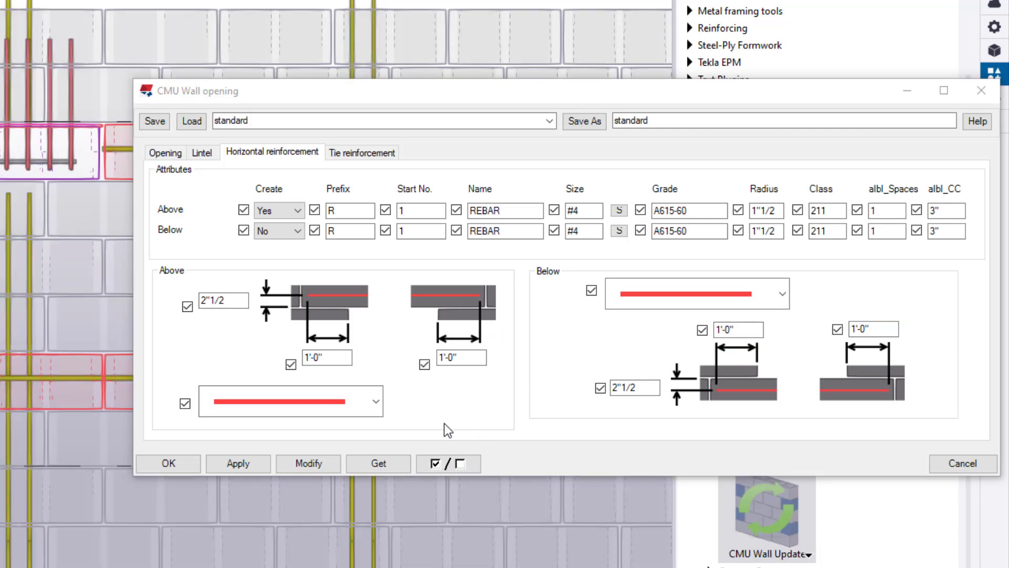
- Examine the bar shape options for the horizontal reinforcement above and below the opening
left_click(377, 401)
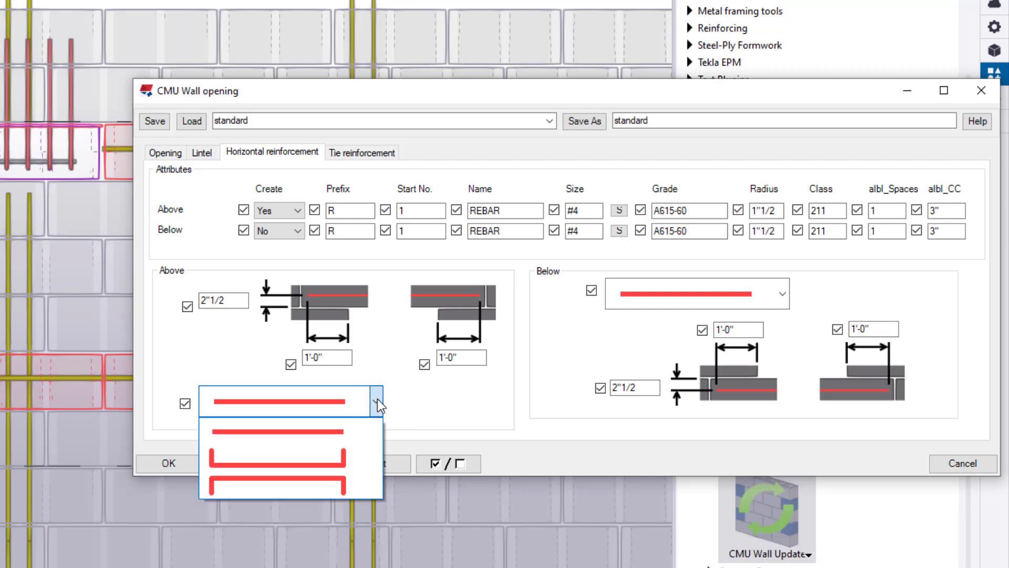
left_click(377, 400)
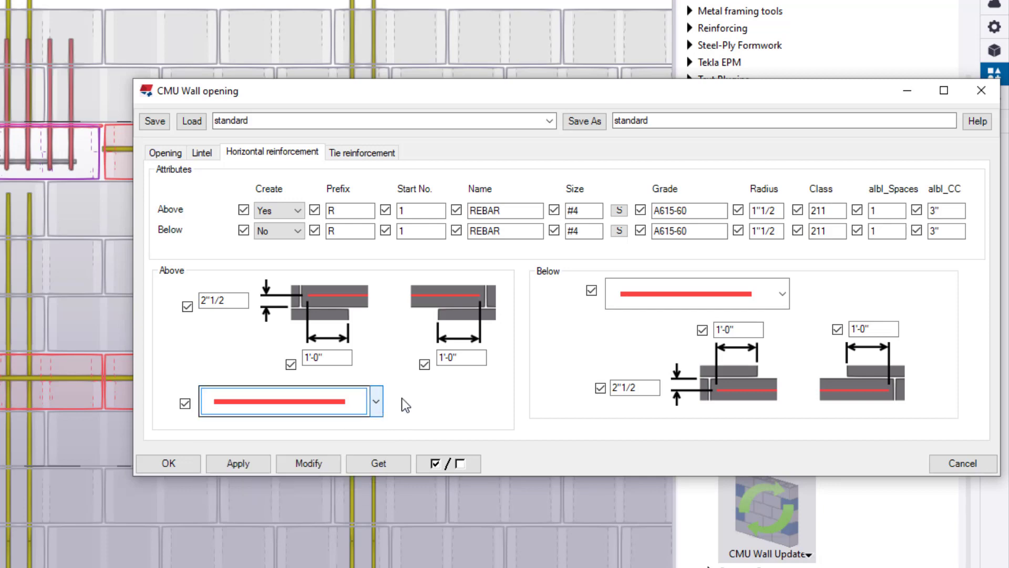
left_click(783, 295)
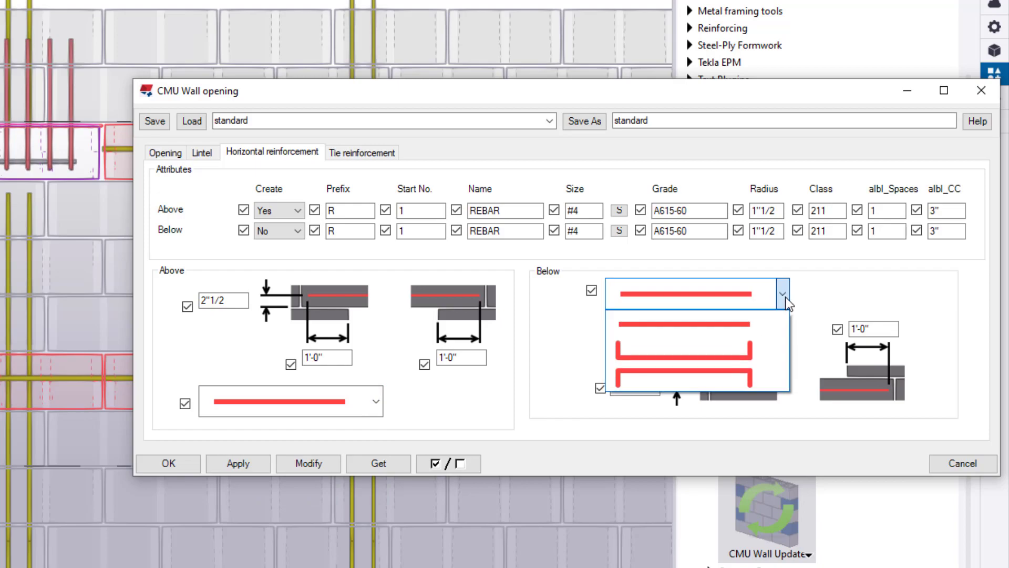
left_click(785, 297)
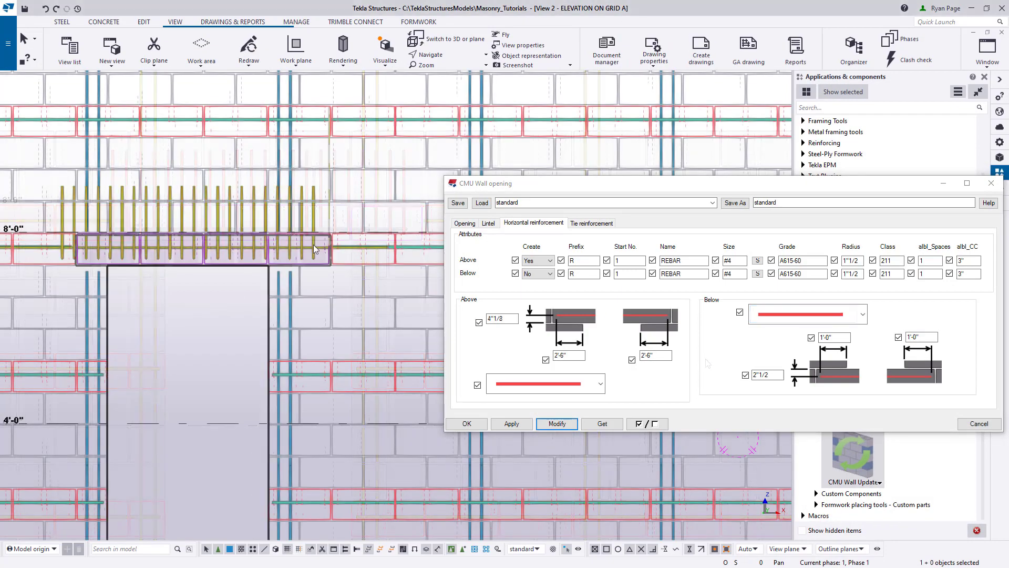
- Examine the horizontal bar and ties in the lintel from several angles, including both bar ends past the opening
scroll(325, 245, "up", 6)
middle_click_drag(353, 248, 352, 273, "ctrl")
scroll(353, 272, "down", 3)
scroll(351, 277, "down", 3)
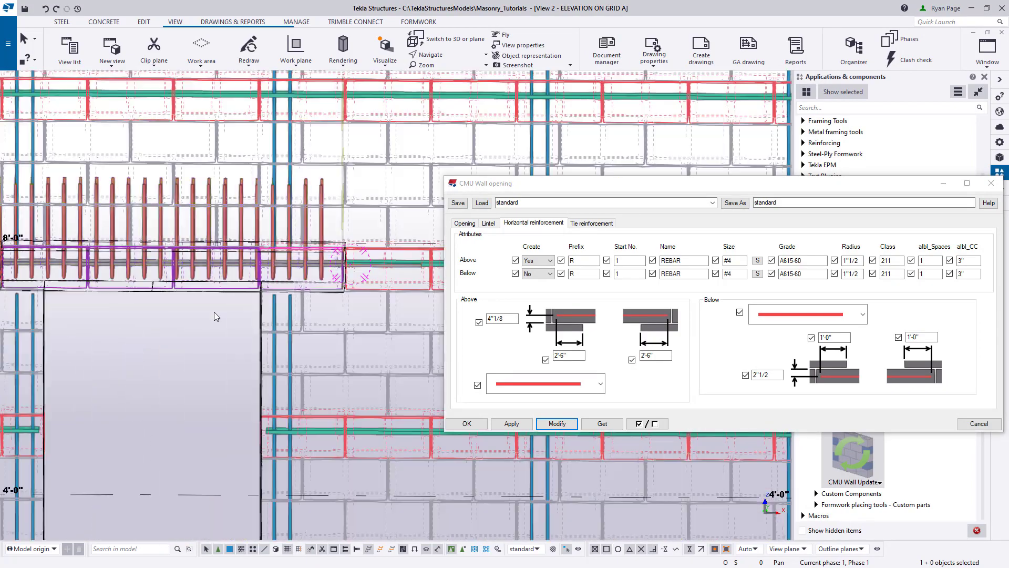
middle_click_drag(213, 311, 366, 265)
middle_click_drag(285, 221, 306, 227, "ctrl")
middle_click_drag(335, 292, 345, 282)
mouse_move(318, 225)
middle_mouse_down("ctrl")
mouse_move(294, 202)
mouse_move(321, 213)
middle_mouse_up("ctrl")
scroll(324, 210, "up", 2)
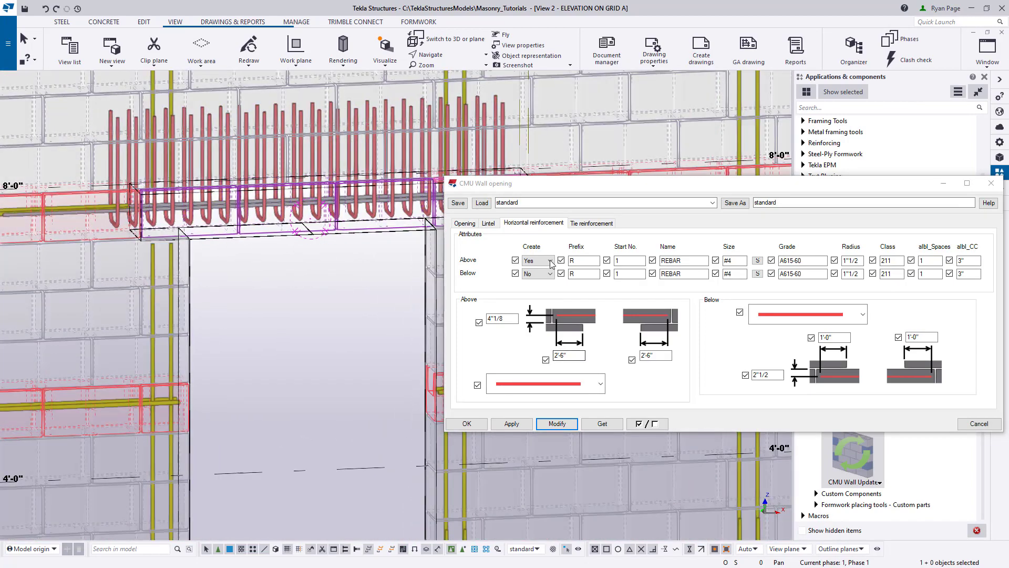
middle_click_drag(319, 302, 286, 302)
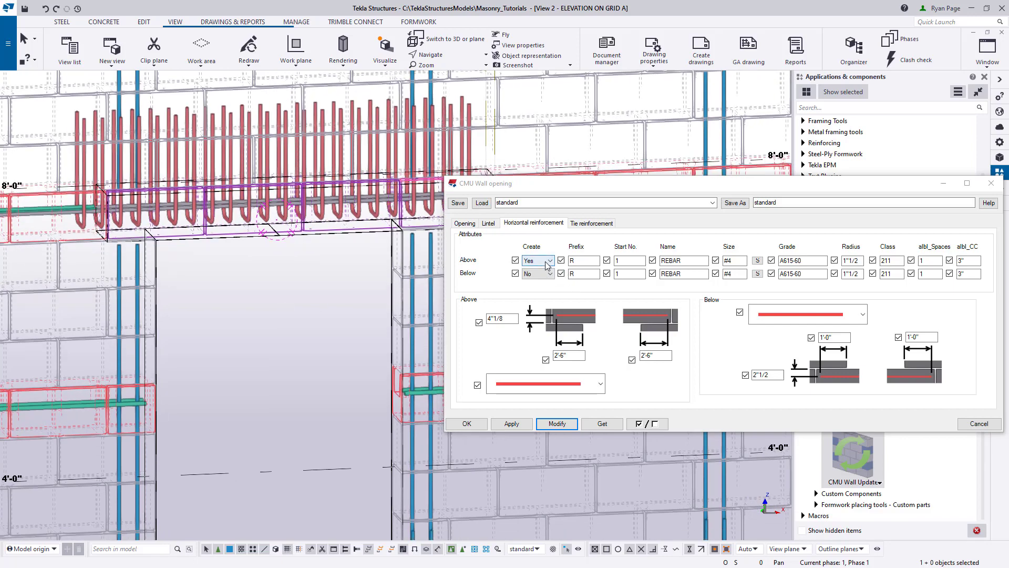
- Set Create to No for the horizontal reinforcement above the opening and modify the opening
left_click(547, 261)
left_click(544, 271)
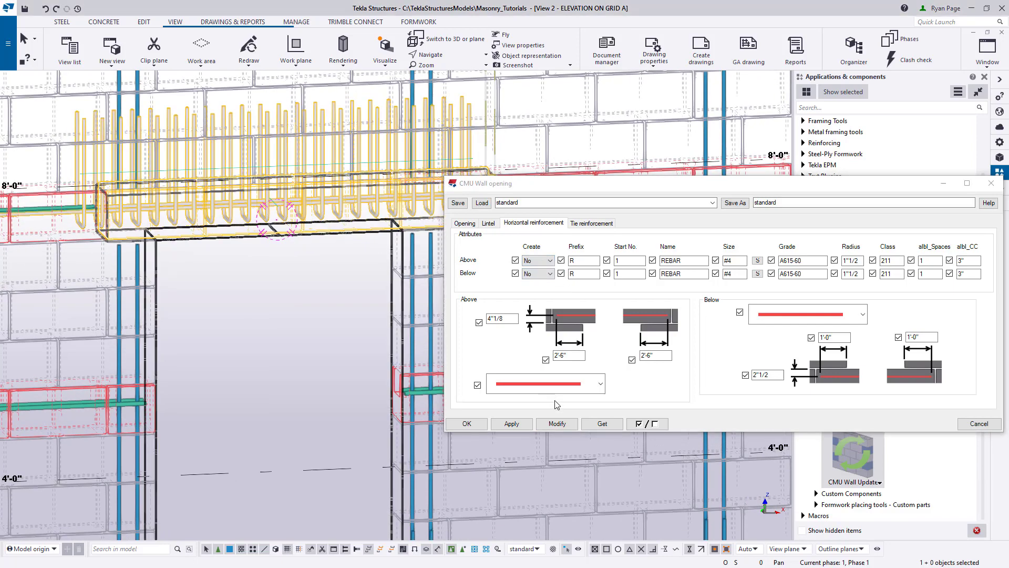
left_click(557, 423)
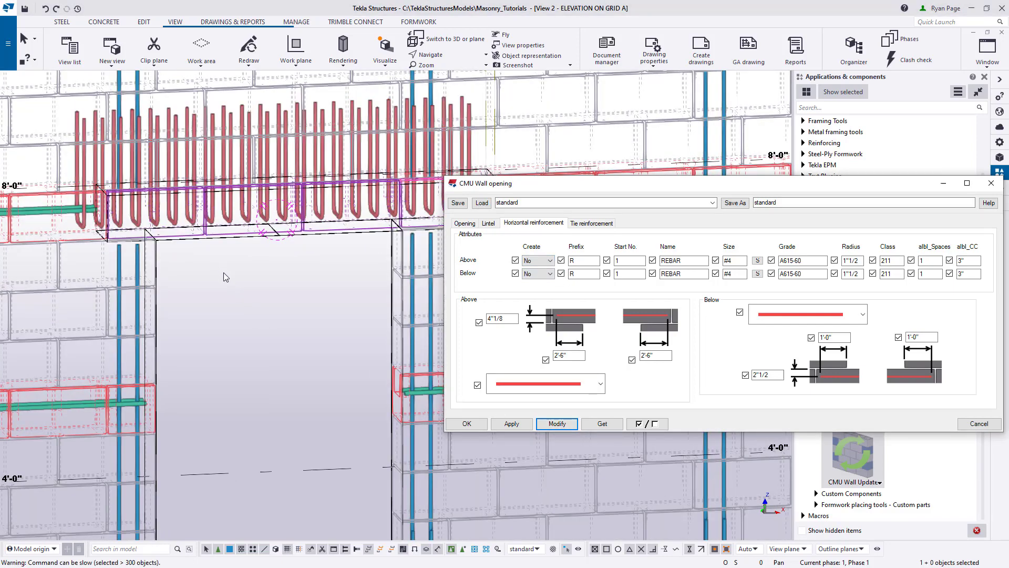
- Set the lintel's Cut Rebar for Lintel option to No, modify the opening, and deselect it
left_click(489, 224)
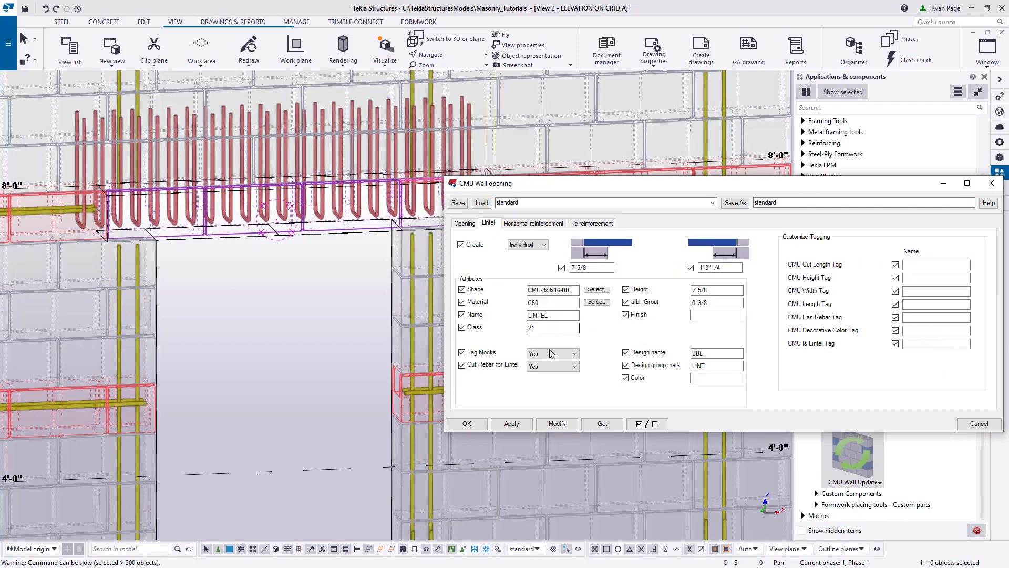
left_click(552, 365)
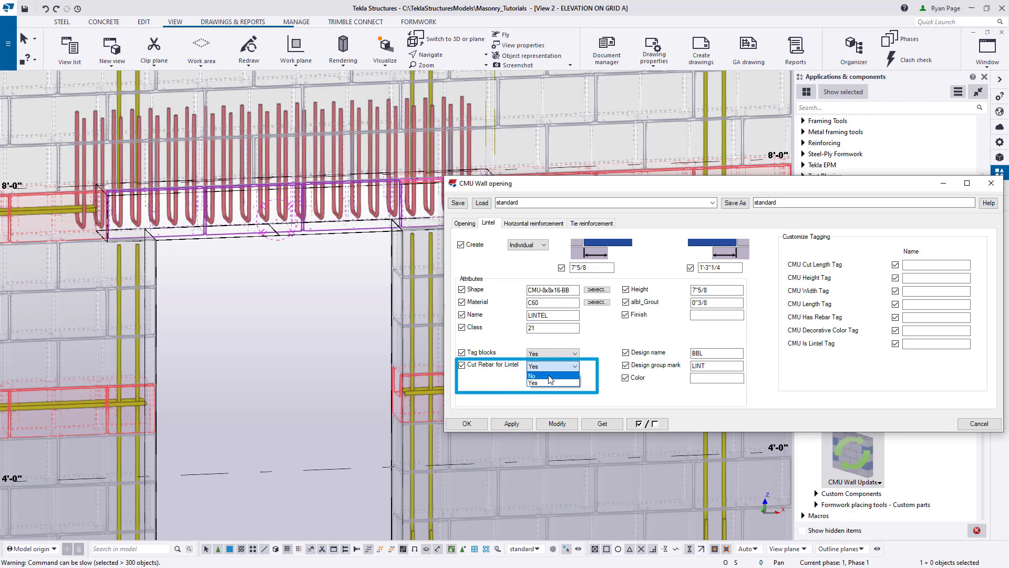
left_click(550, 376)
left_click(557, 424)
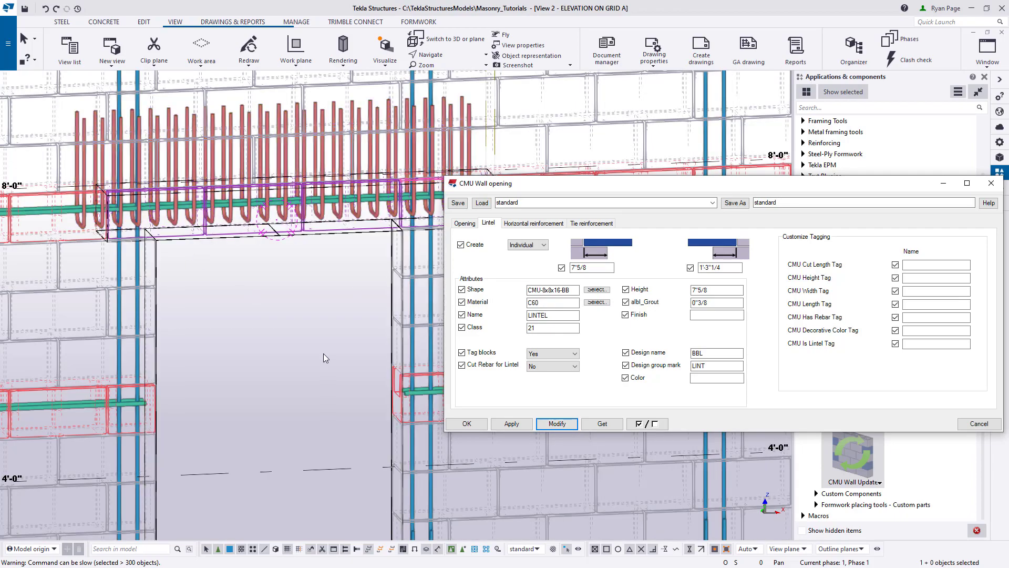
left_click(323, 355)
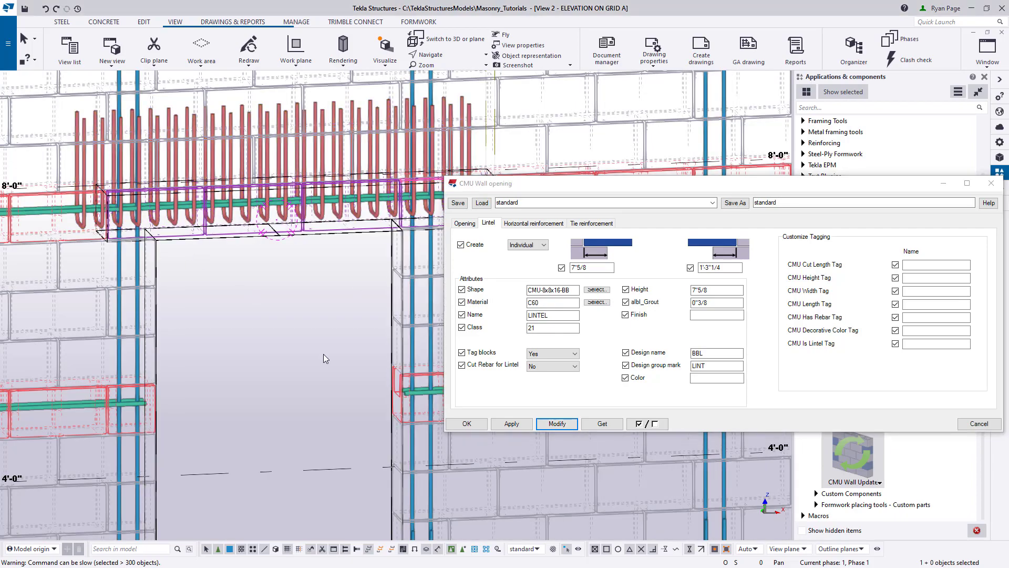
- Set the tie reinforcement's albl_CC spacing to 12 inches and modify the selected opening
scroll(323, 355, "down", 2)
middle_click_drag(328, 336, 247, 308)
scroll(276, 322, "up", 3)
left_click(545, 223)
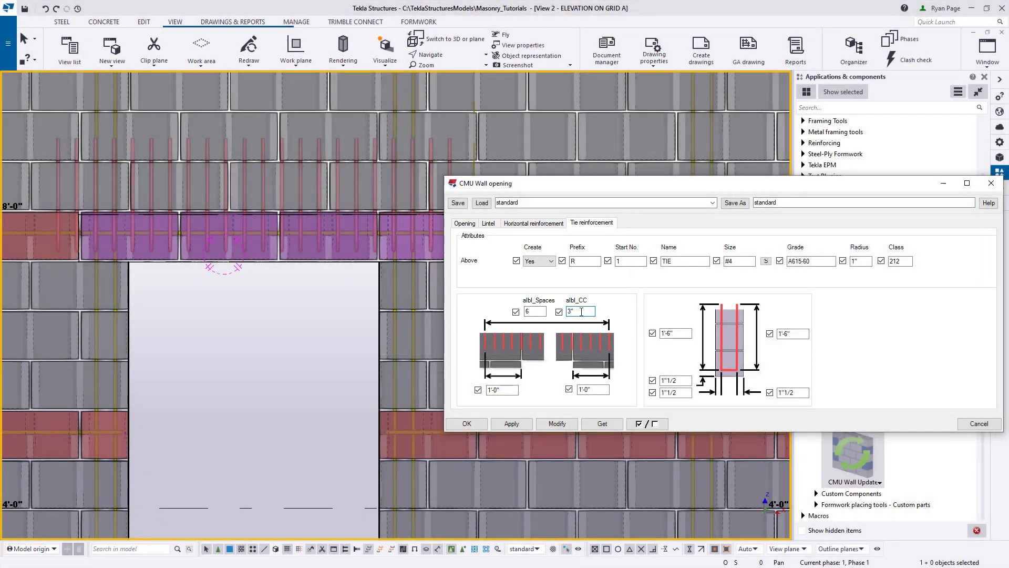
double_click(573, 312)
type("12")
left_click(332, 262)
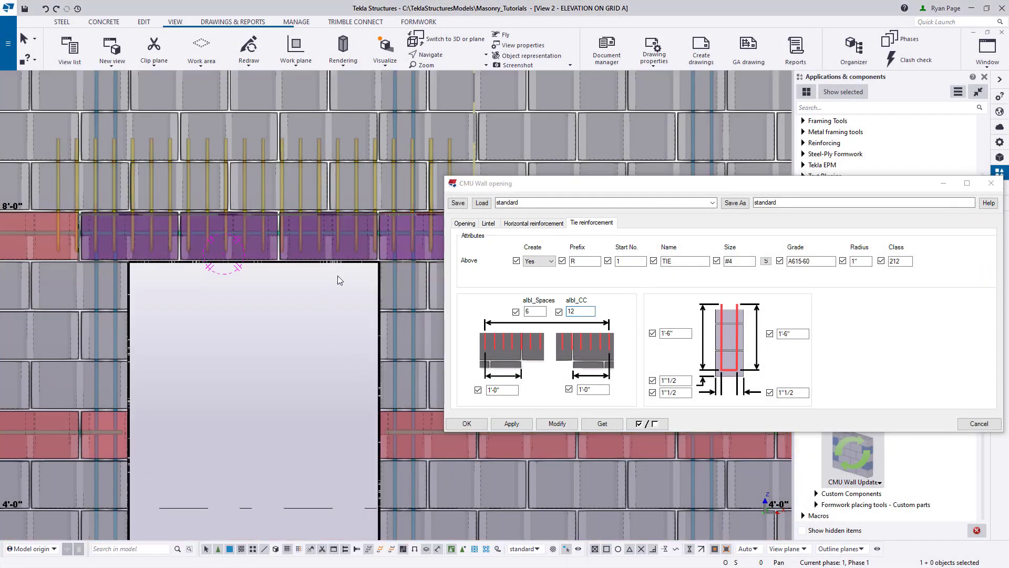
left_click(548, 424)
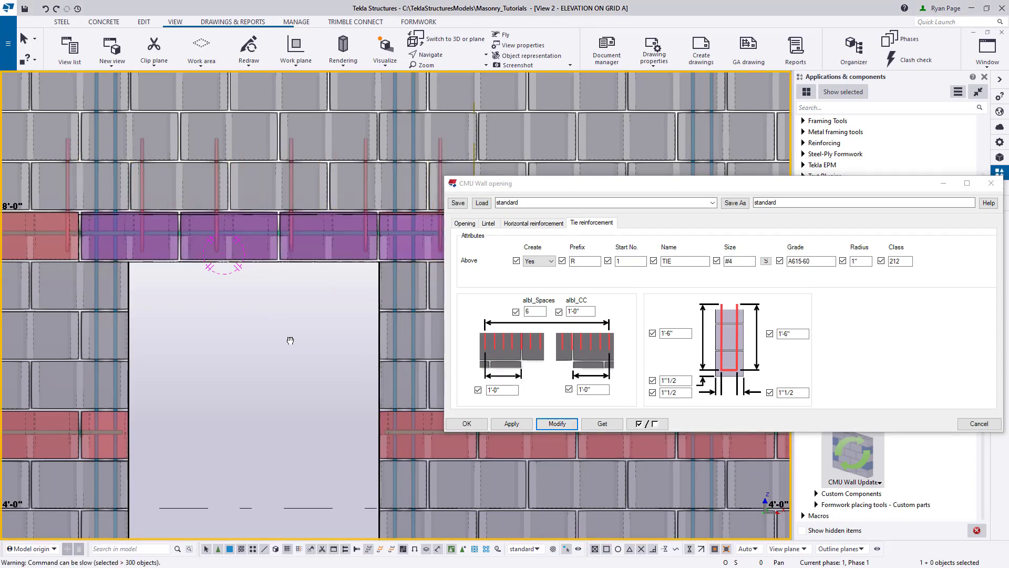
middle_click_drag(299, 341, 197, 338)
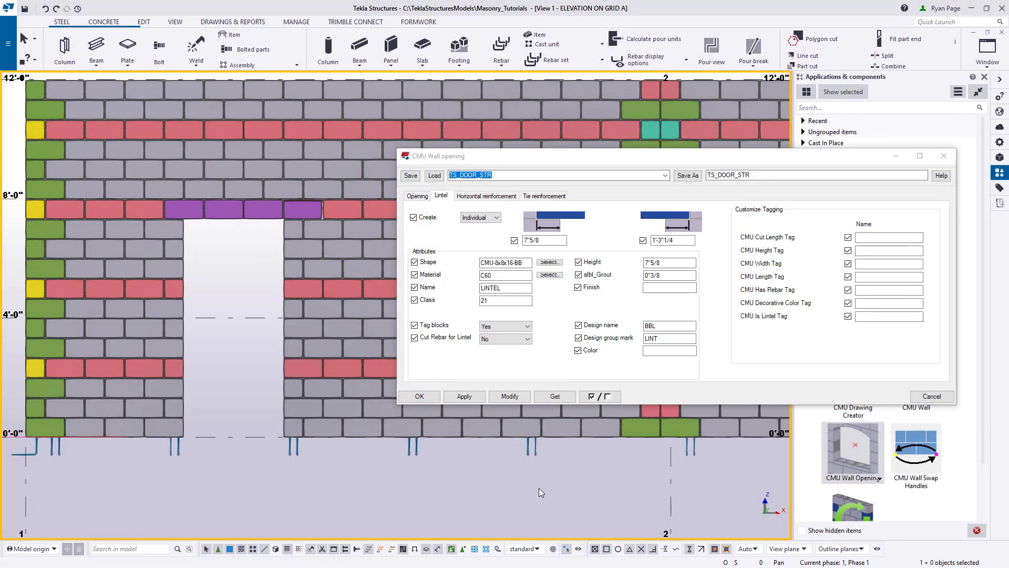
- Set the lintel's Height to 8", modify the opening, and close its settings
scroll(314, 180, "up", 5)
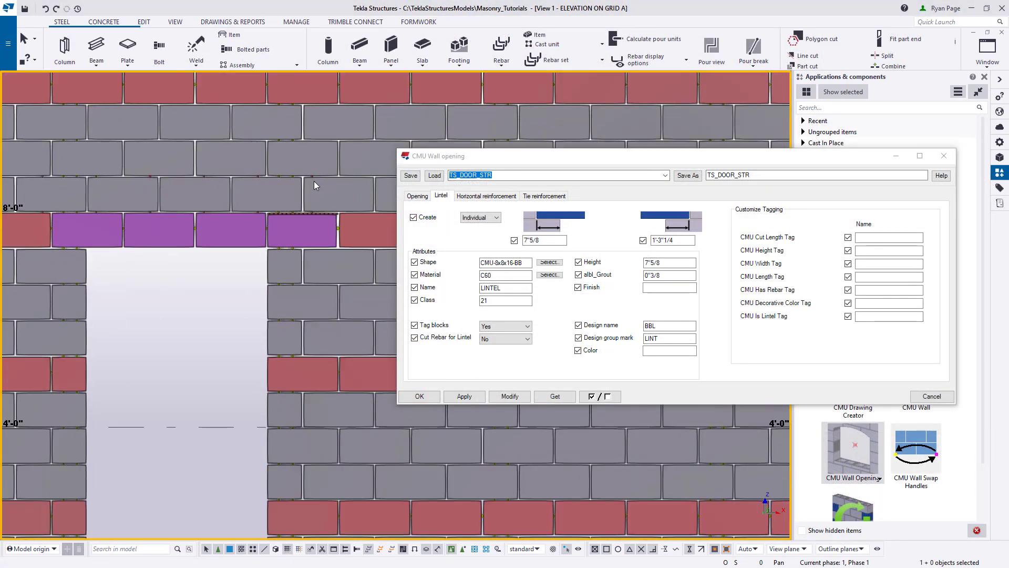
scroll(314, 181, "up", 2)
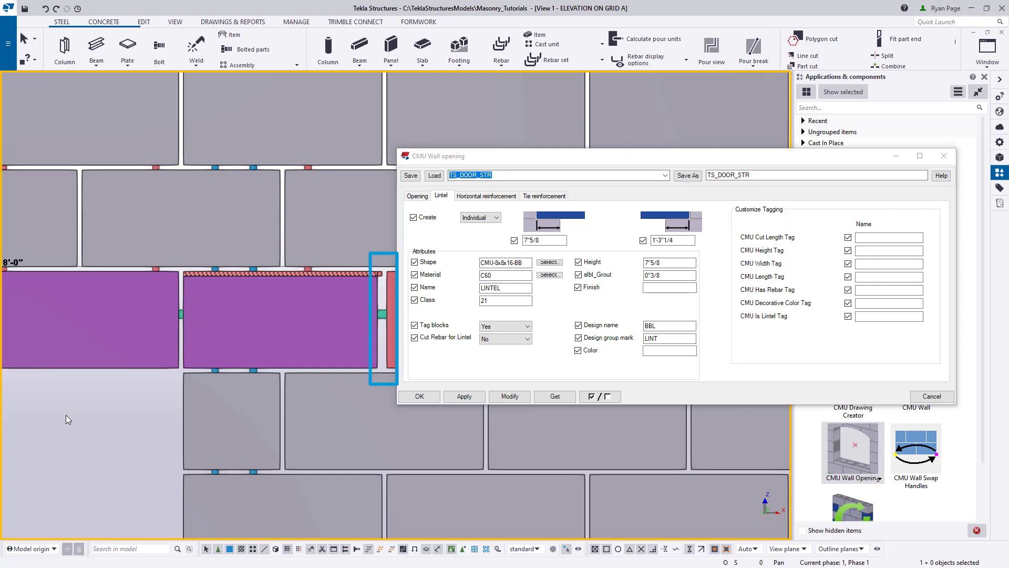
scroll(66, 414, "down", 2)
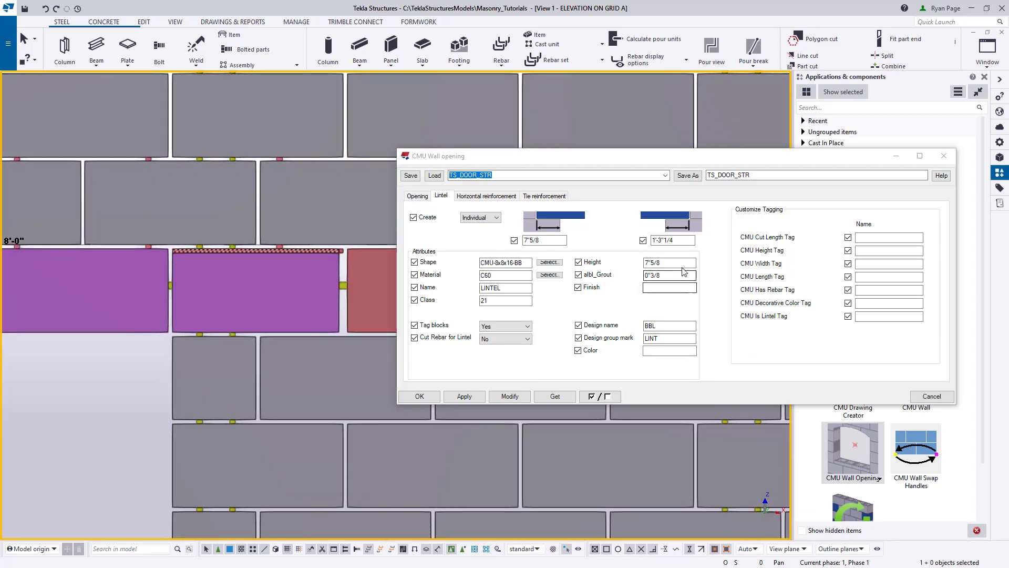
left_click(671, 262)
double_click(678, 263)
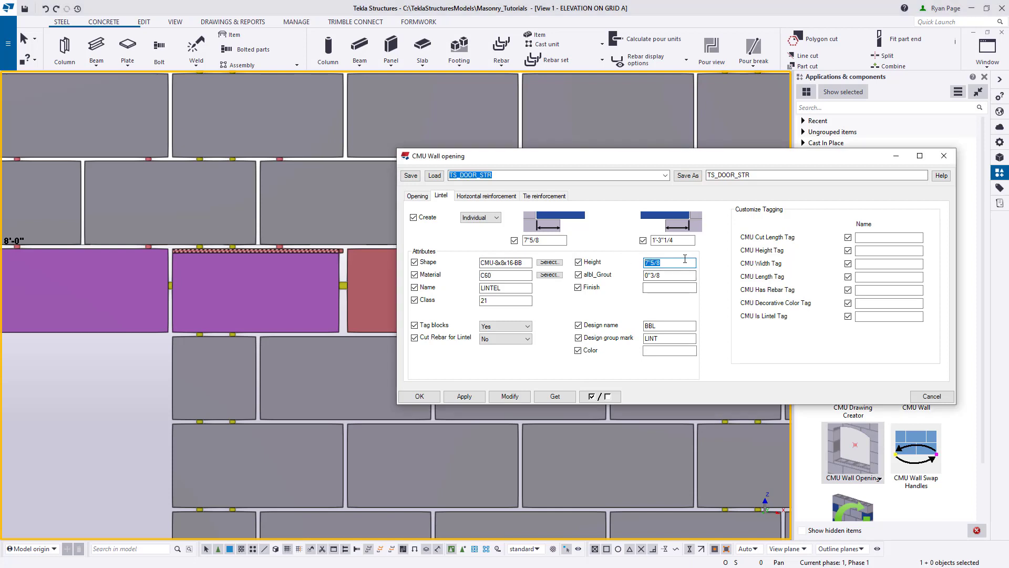
type("8")
left_click(509, 396)
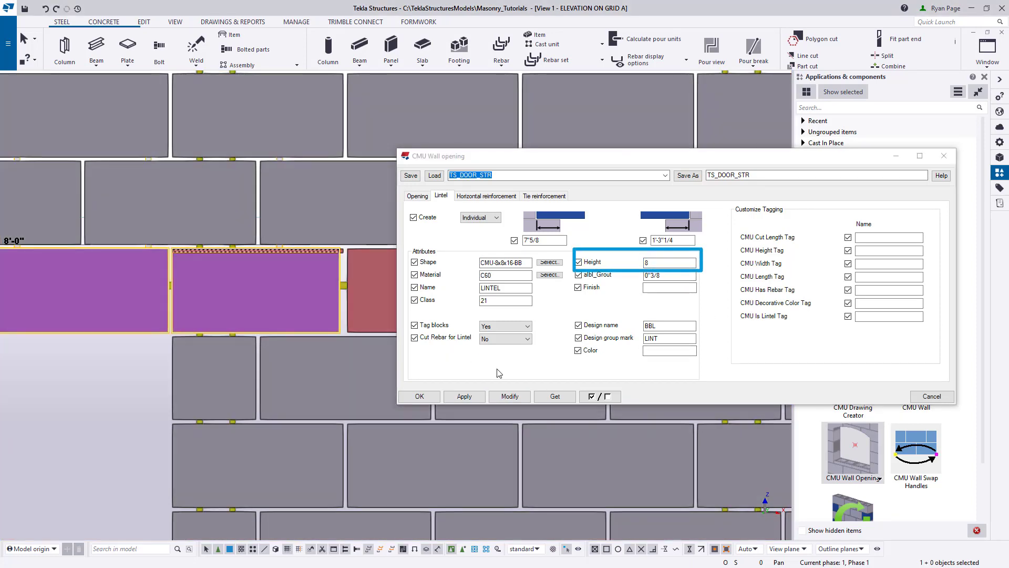
left_click(509, 397)
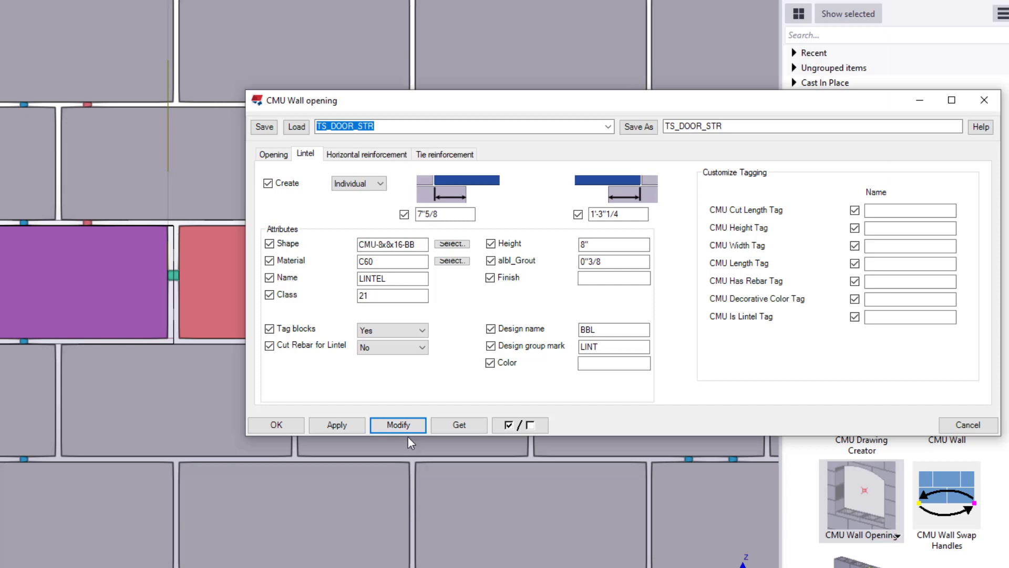
scroll(5, 403, "down", 2)
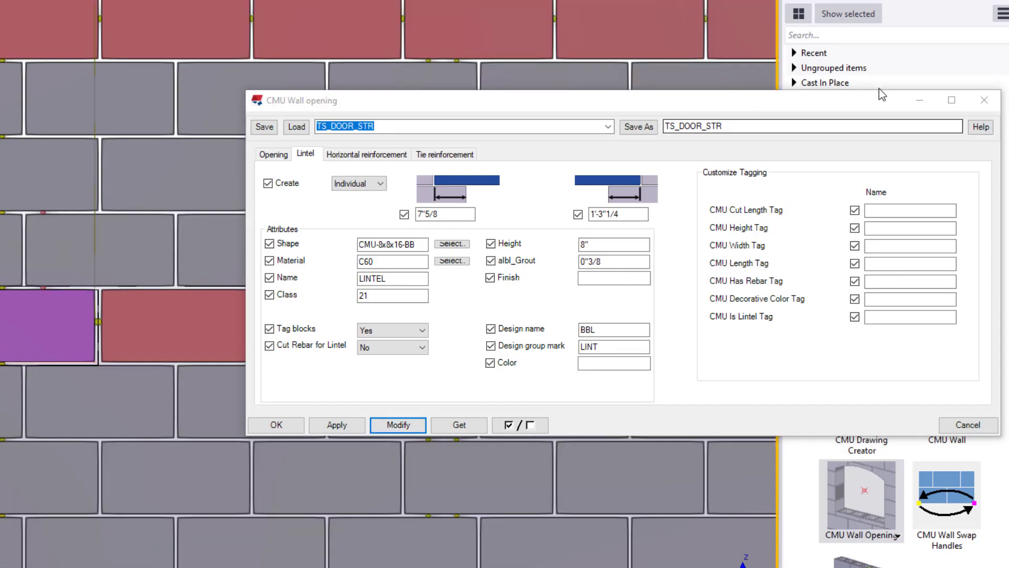
left_click(984, 100)
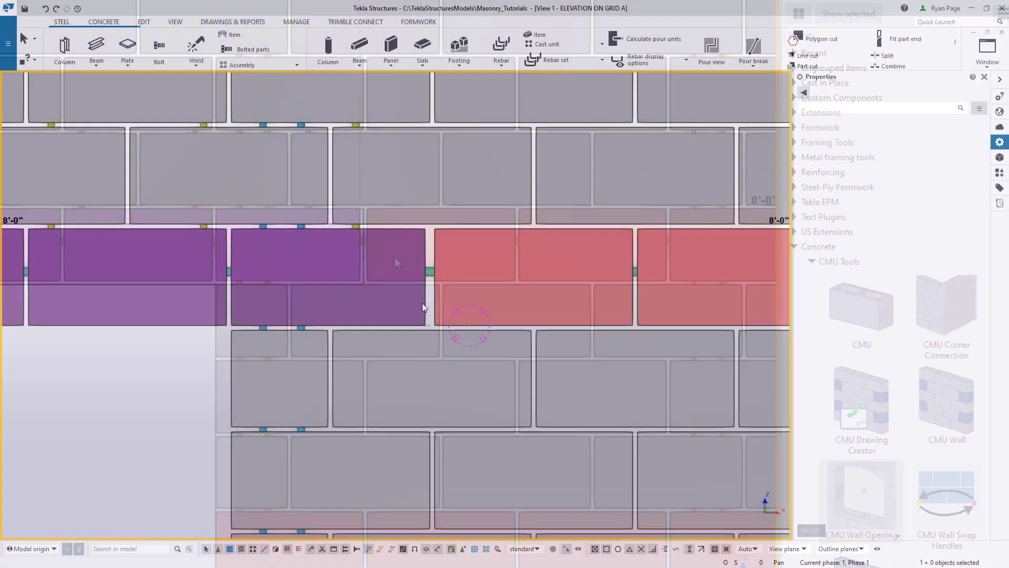
- Measure the horizontal joint gap between the door lintel's end block and the adjacent red block, and end the measuring command
scroll(422, 303, "up", 5)
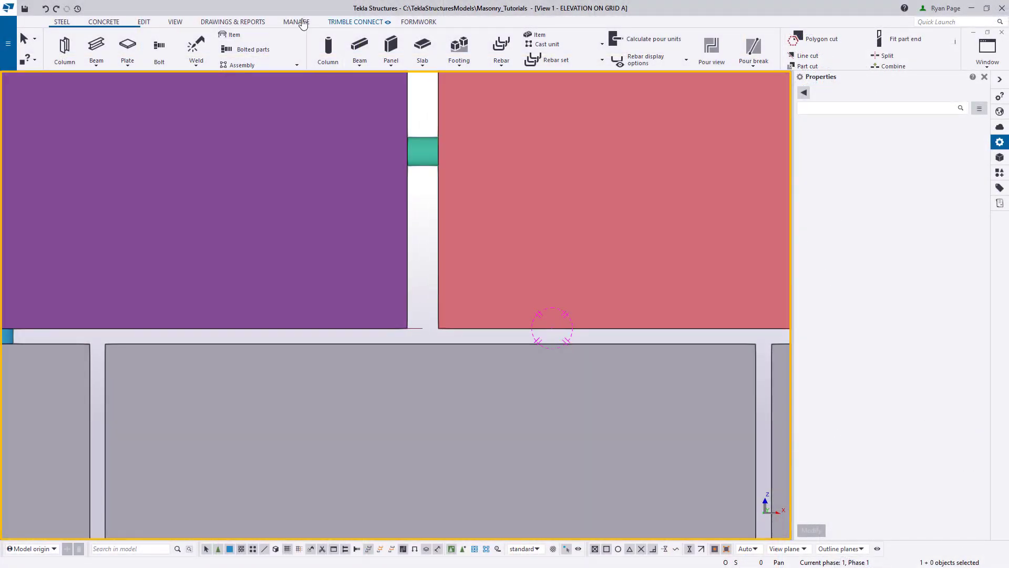
left_click(144, 22)
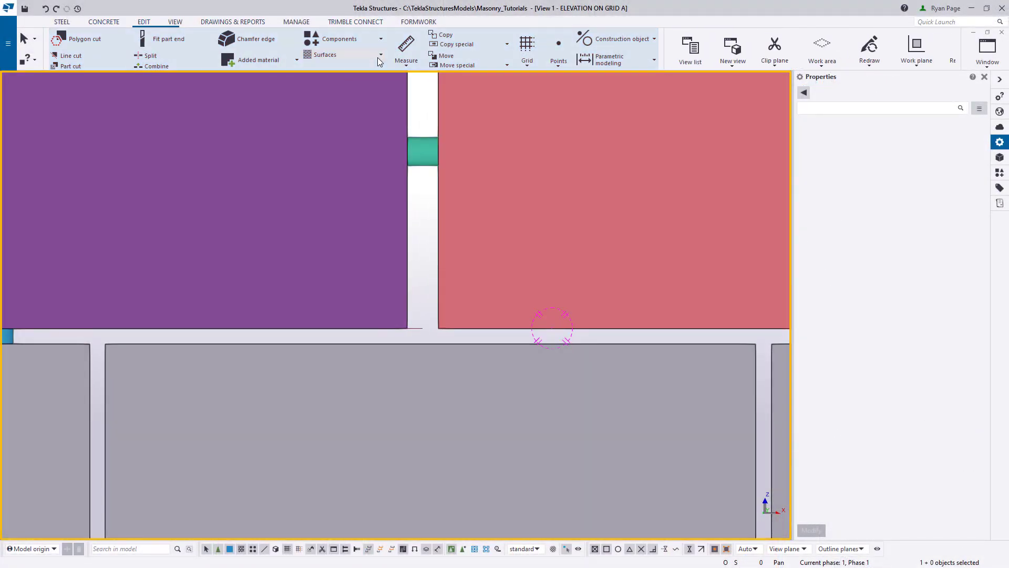
left_click(406, 62)
left_click(376, 83)
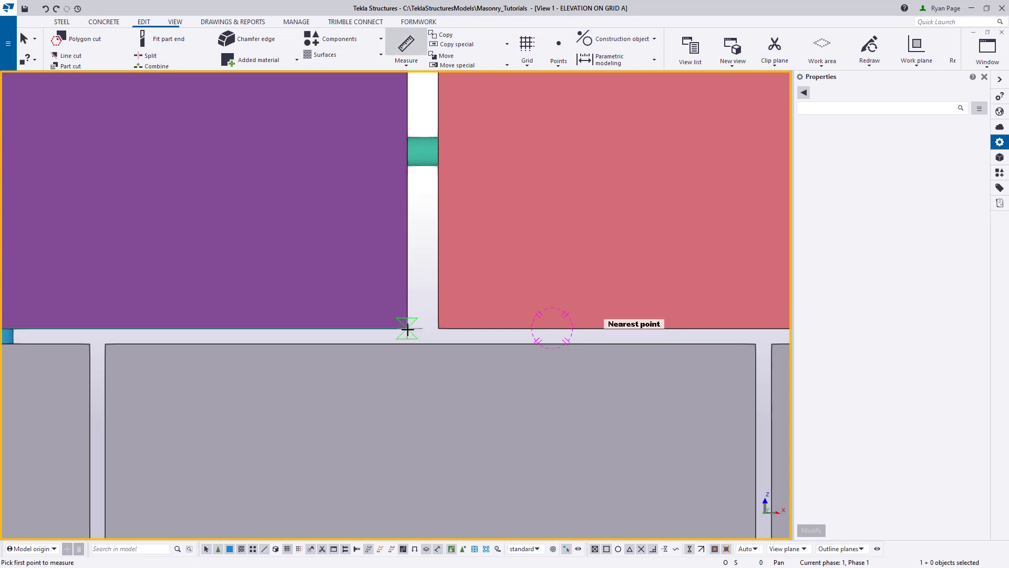
left_click(438, 328)
left_click(482, 324)
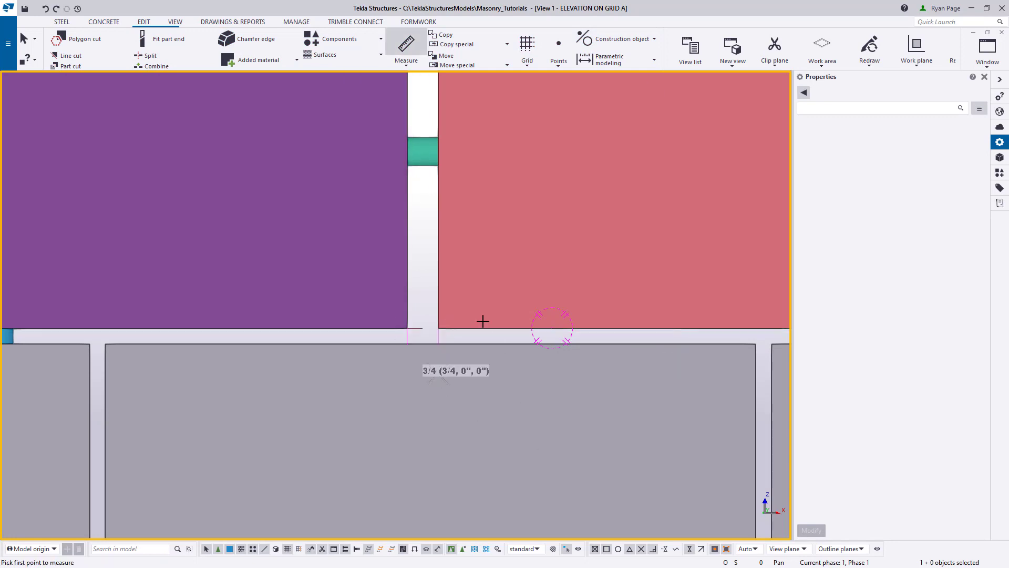
scroll(443, 315, "down", 5)
right_click(164, 336)
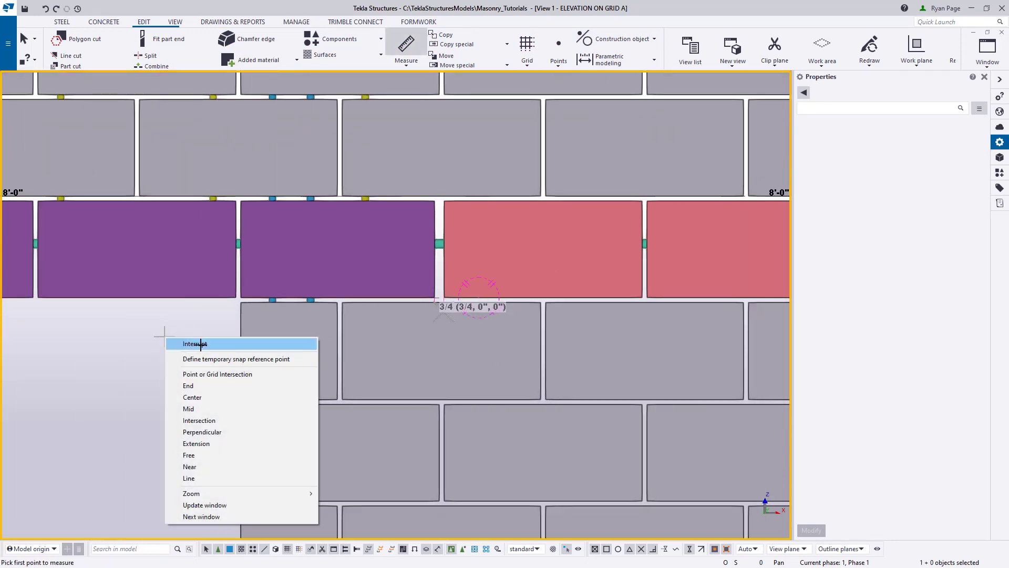
left_click(188, 340)
- Set the bearing length at the door lintel's right end to 1'-3"5/8, modify the opening, and deselect it
left_click(329, 273)
double_click(329, 274)
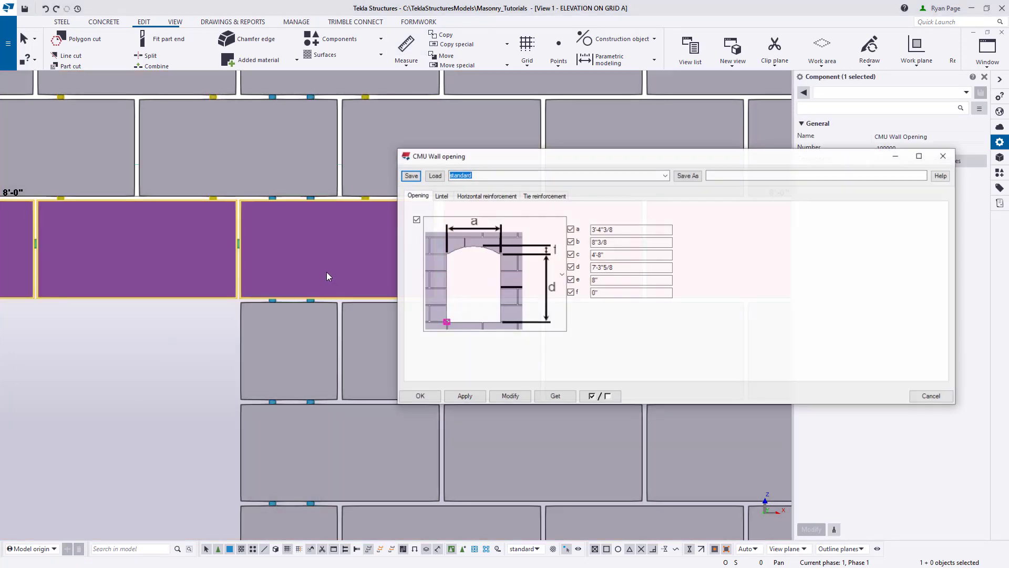
scroll(326, 272, "down", 5)
middle_click_drag(199, 408, 200, 342)
scroll(211, 228, "down", 1)
scroll(181, 502, "up", 3)
scroll(223, 436, "down", 3)
middle_click_drag(232, 422, 206, 374)
left_click(449, 201)
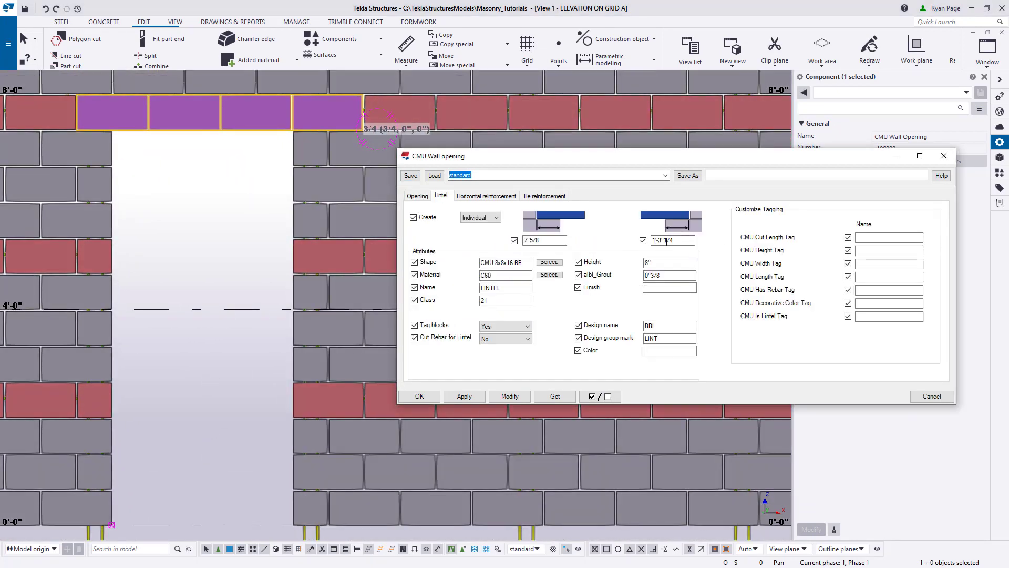
middle_click_drag(260, 171, 263, 215)
left_click_drag(680, 240, 678, 240)
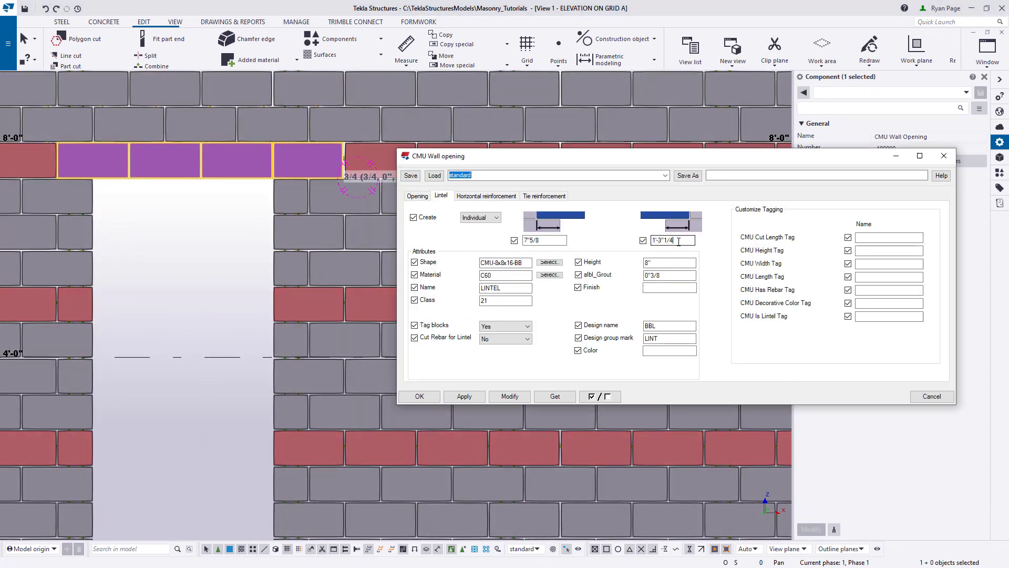
left_click_drag(678, 240, 665, 241)
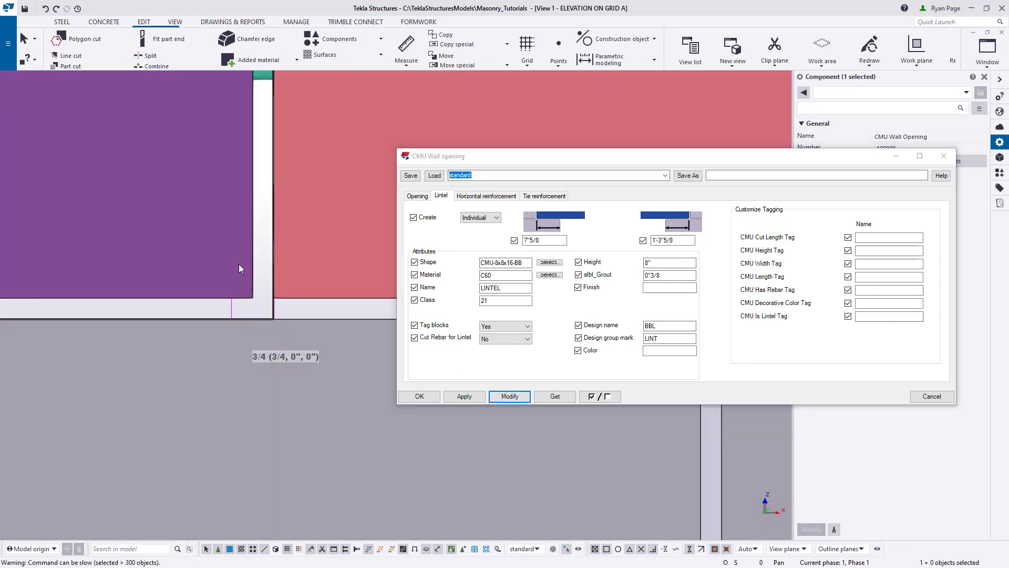
left_click(239, 264)
scroll(329, 246, "down", 3)
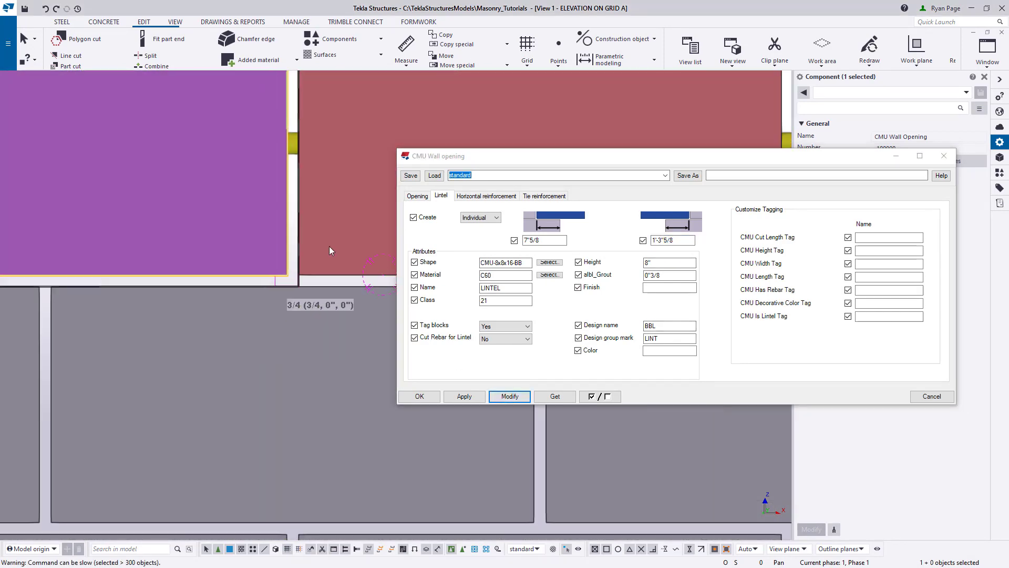
scroll(329, 246, "down", 5)
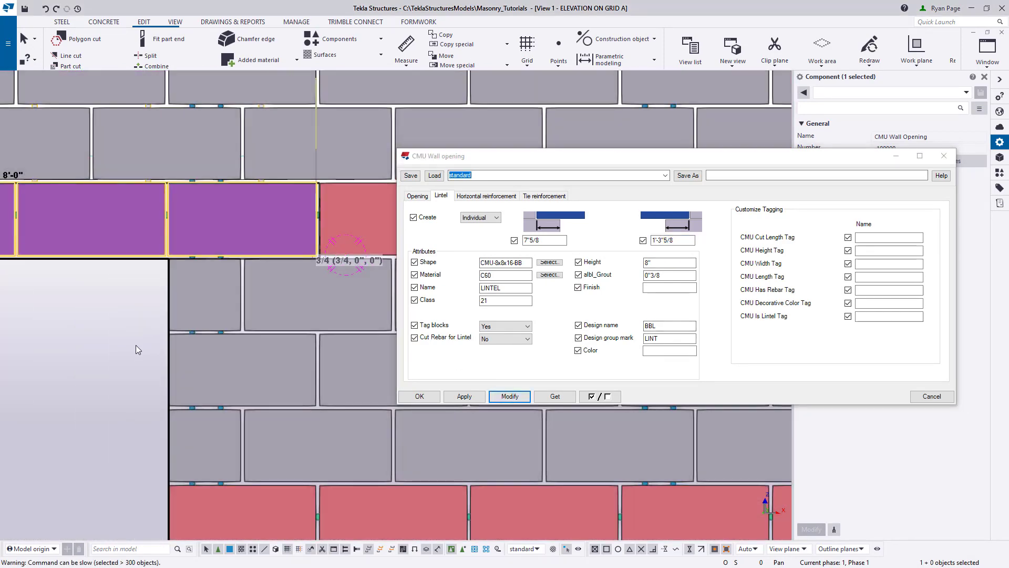
left_click(136, 345)
- Clear the temporary joint gap measurement from the elevation view
middle_click_drag(250, 363, 252, 317)
scroll(254, 319, "down", 2)
scroll(235, 331, "down", 6)
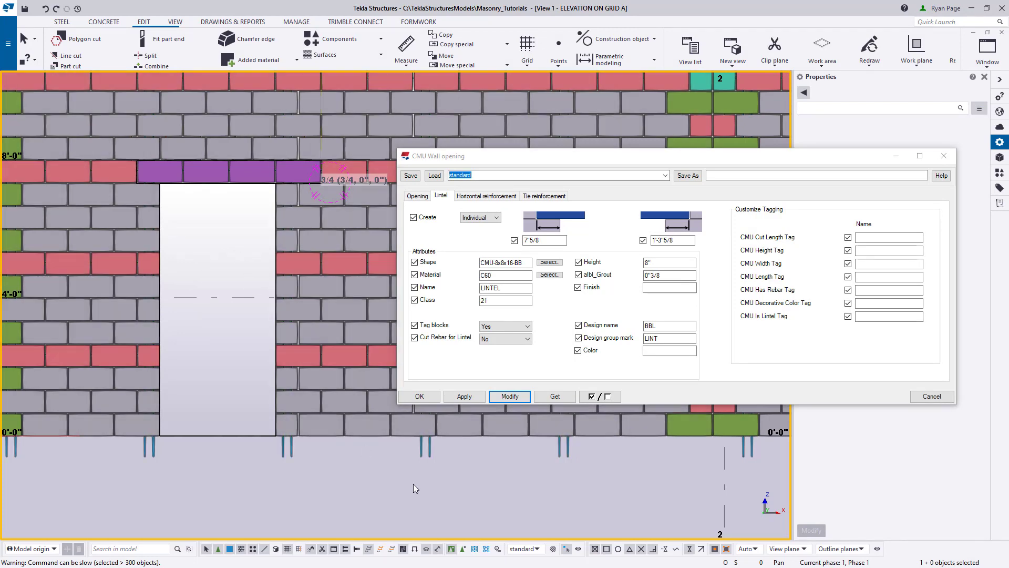
scroll(413, 483, "down", 3)
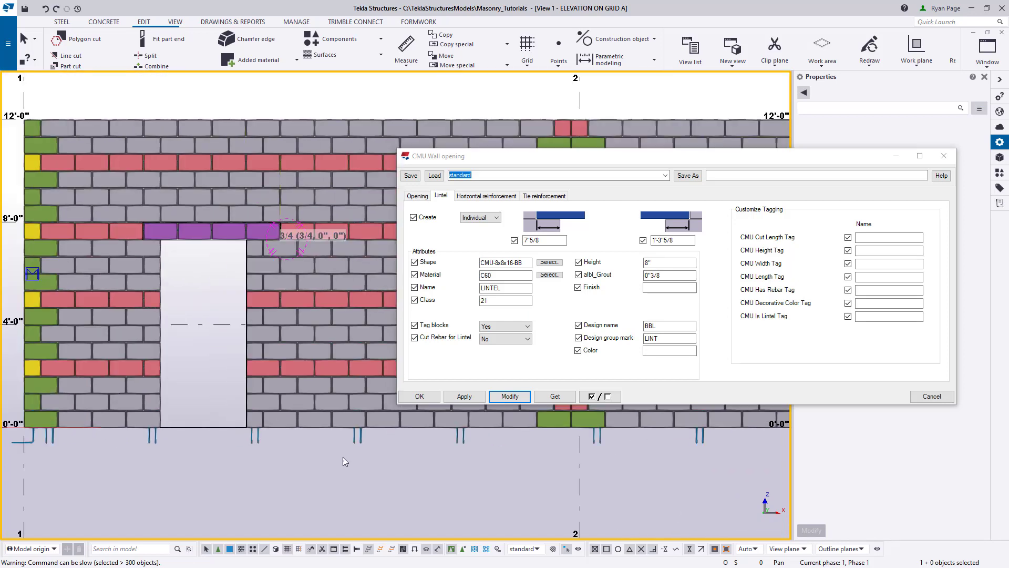
right_click(223, 280)
left_click(249, 340)
middle_click_drag(441, 460, 349, 436)
- Set the opening dimensions a to 2'-8"3/4 and d to 3'-11"5/8 and apply them
left_click(418, 195)
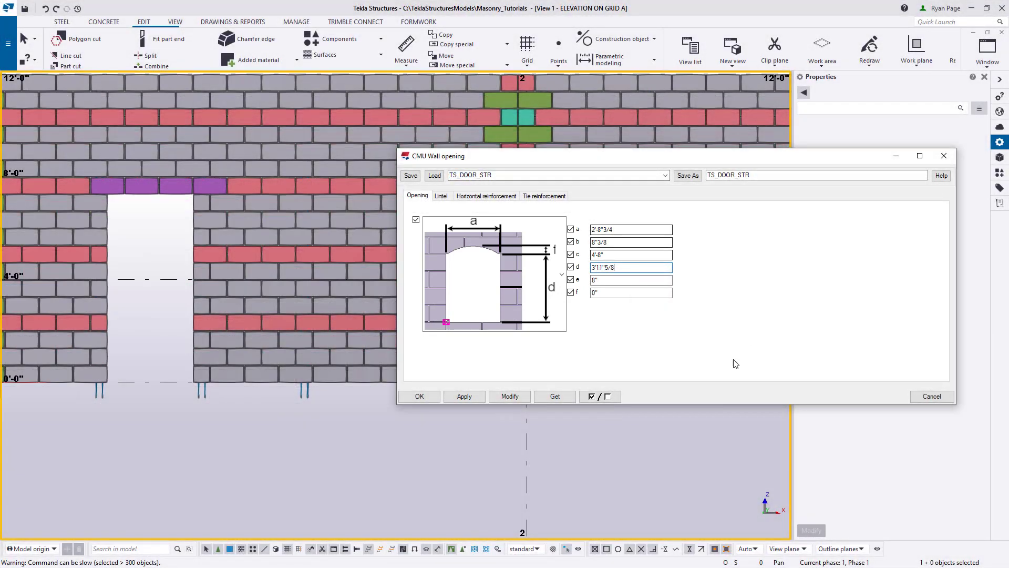
left_click(464, 397)
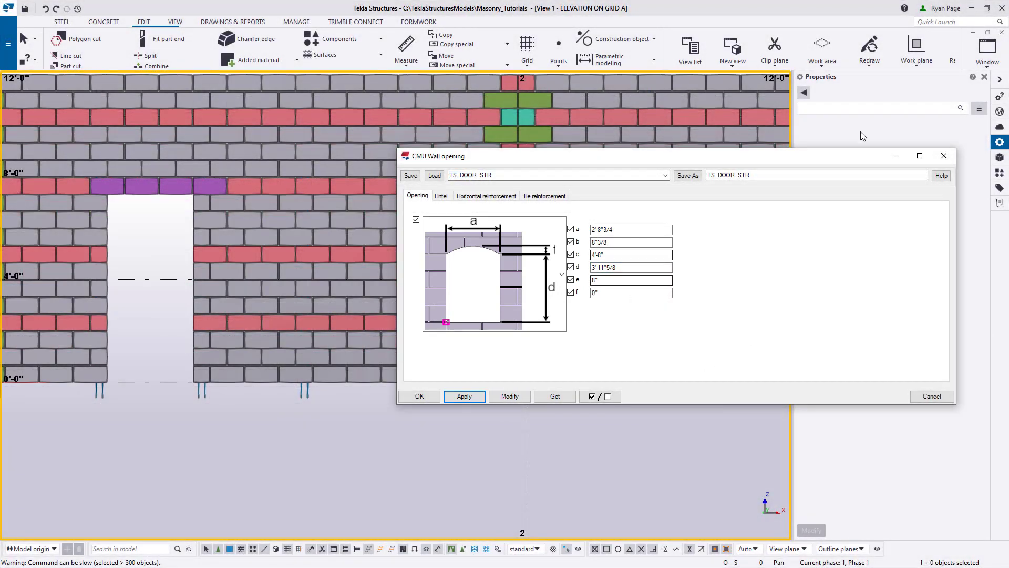
- Place a CMU Wall Opening in the wall right of the door, starting at a block corner one course below the 4'-0" level
left_click(999, 172)
left_click_drag(822, 155, 850, 134)
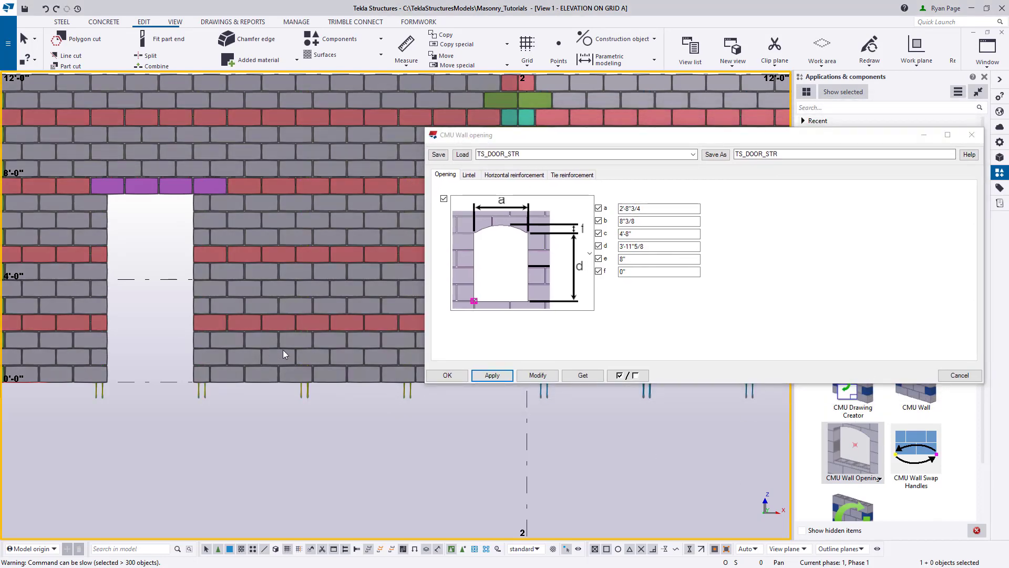
left_click(847, 459)
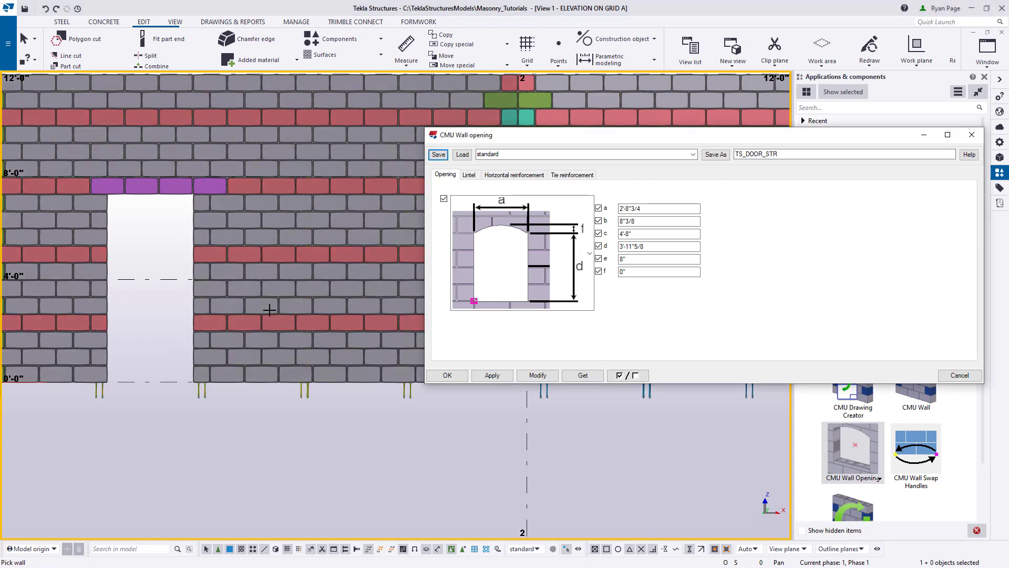
left_click(262, 303)
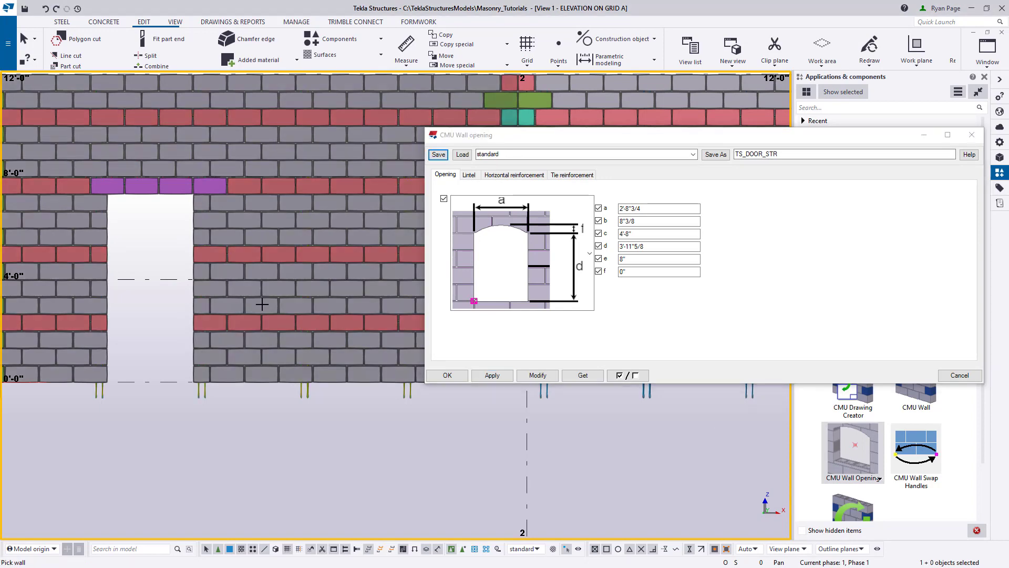
scroll(262, 295, "up", 6)
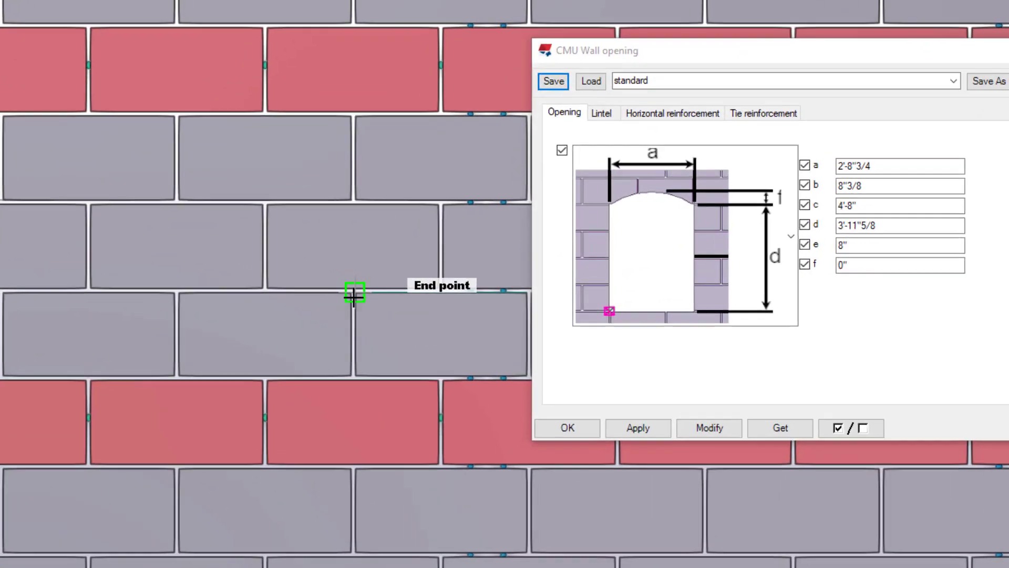
scroll(354, 295, "up", 2)
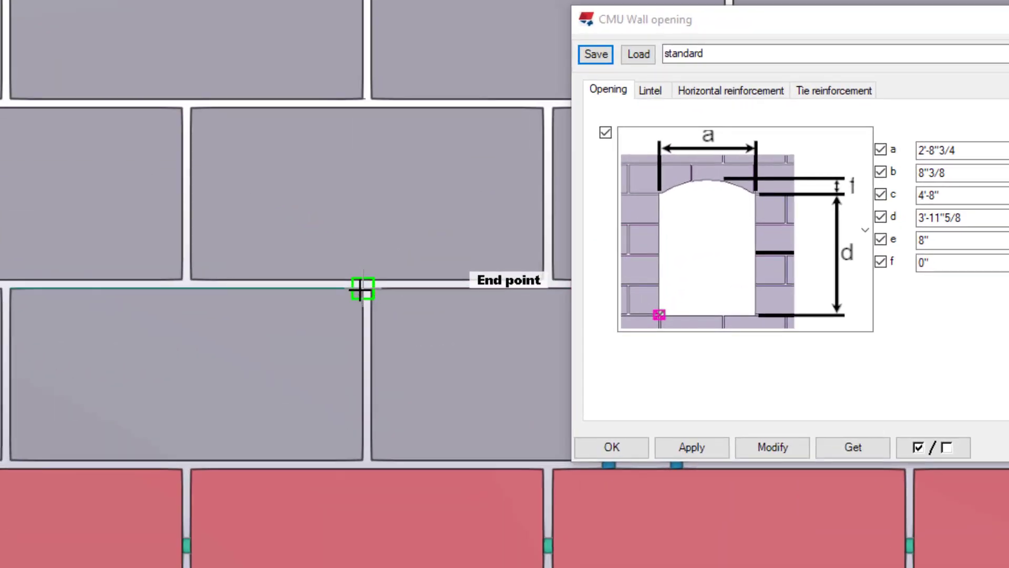
scroll(361, 289, "up", 2)
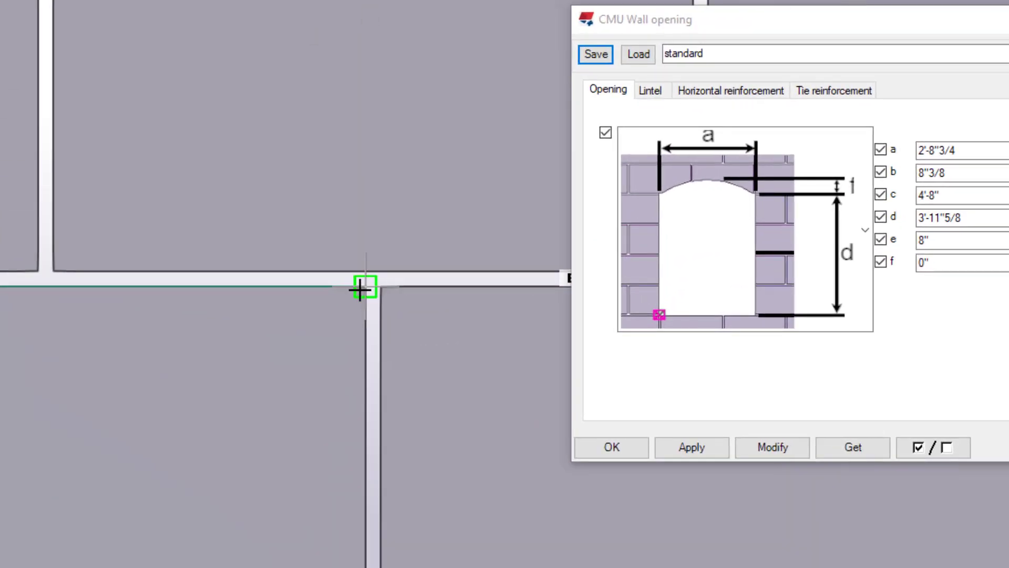
left_click(362, 288)
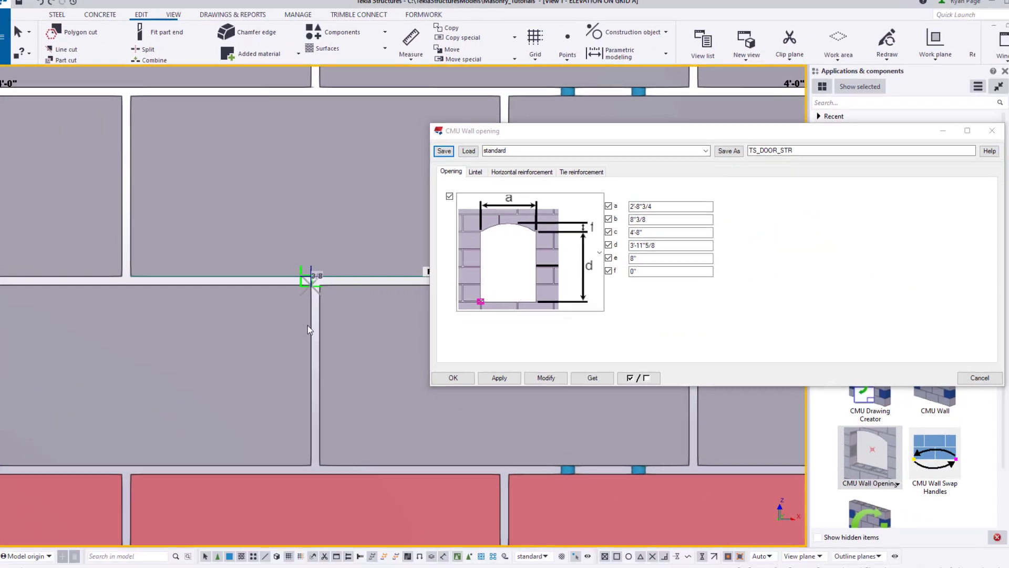
scroll(243, 310, "down", 3)
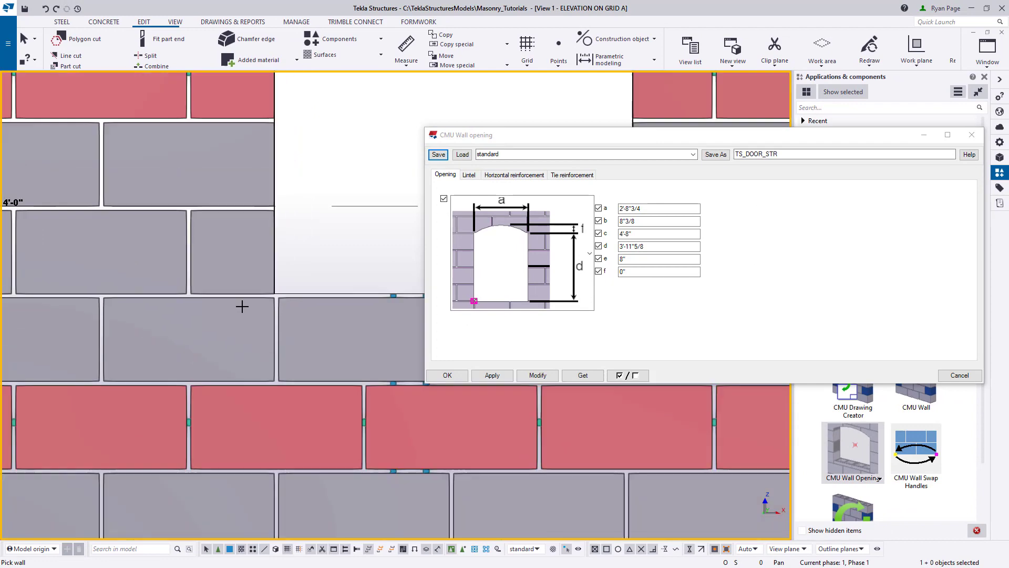
scroll(242, 306, "down", 7)
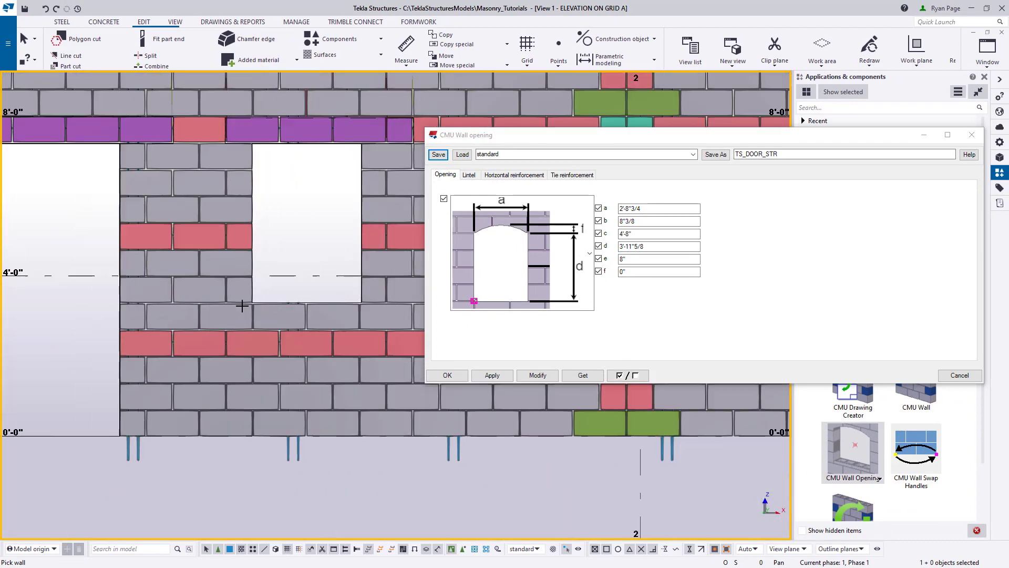
middle_click_drag(262, 310, 256, 344)
right_click(302, 245)
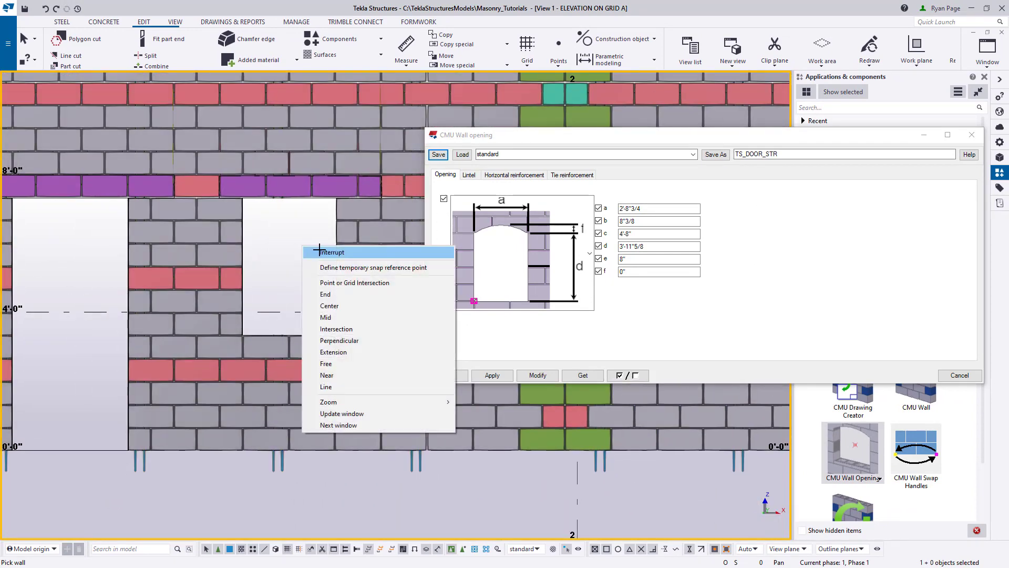
left_click(309, 255)
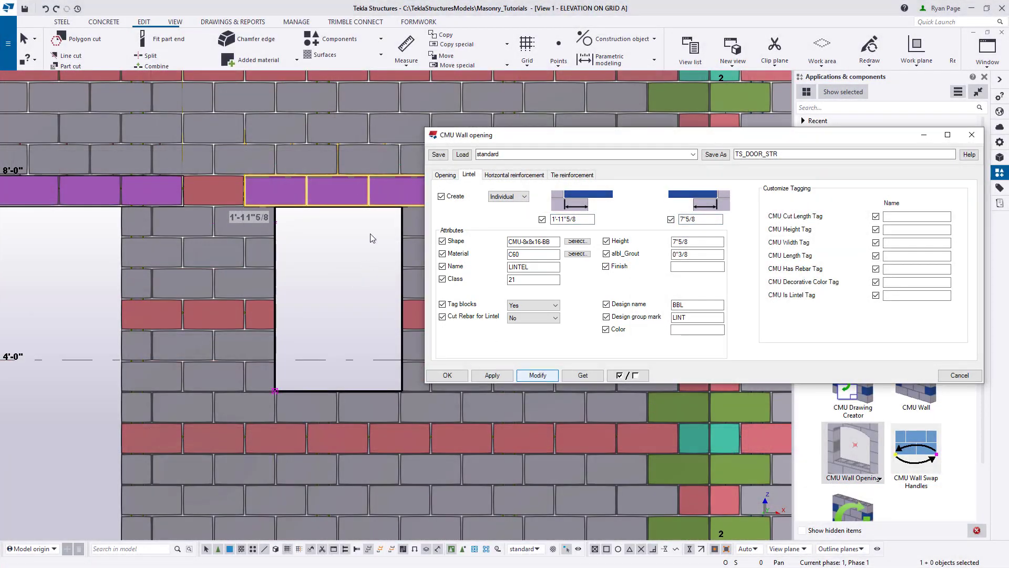
- Deselect the window opening and clear the temporary lintel bearing measurement from the elevation view
left_click(314, 305)
scroll(314, 305, "down", 1)
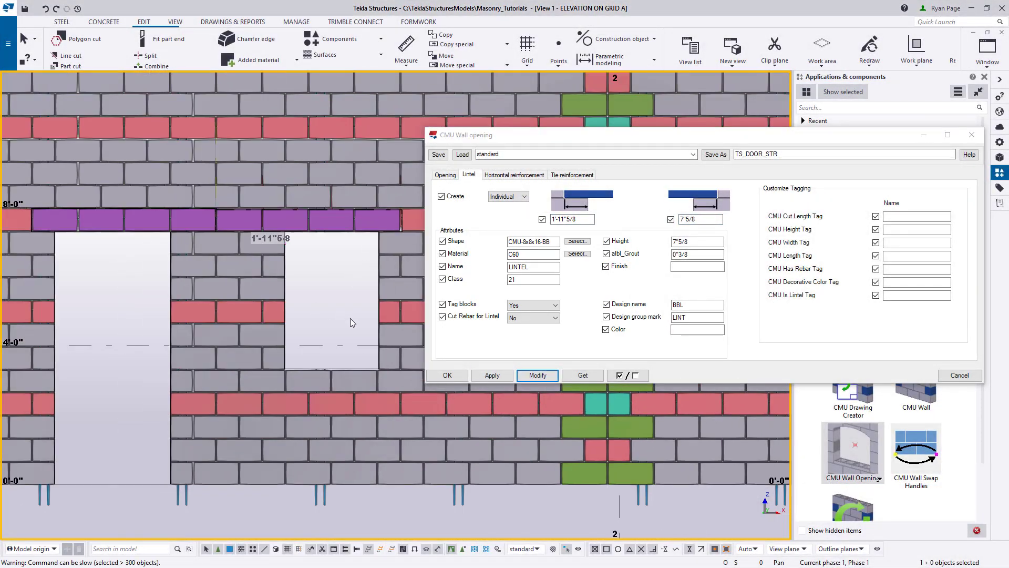
scroll(333, 270, "down", 2)
right_click(318, 243)
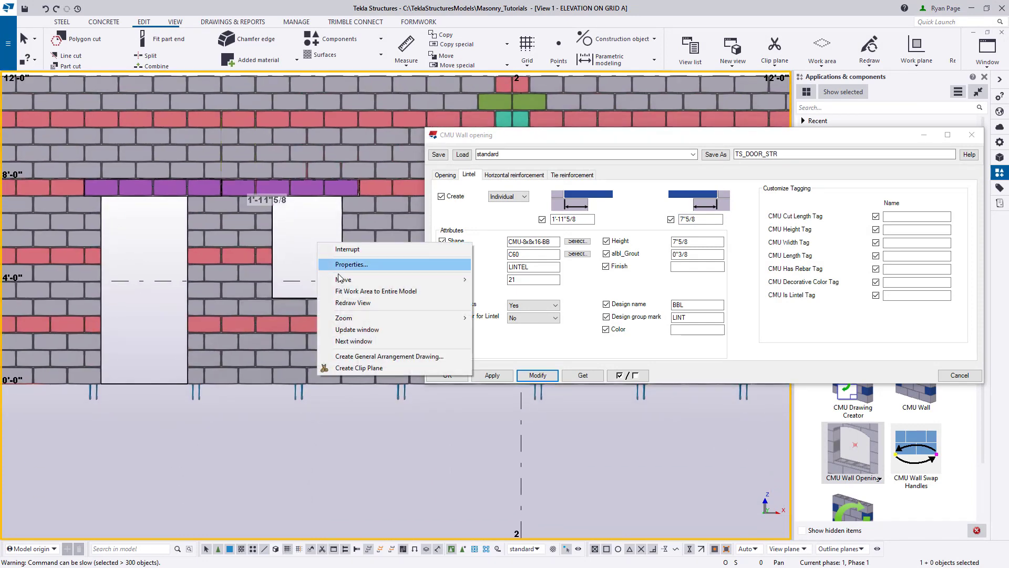
left_click(376, 291)
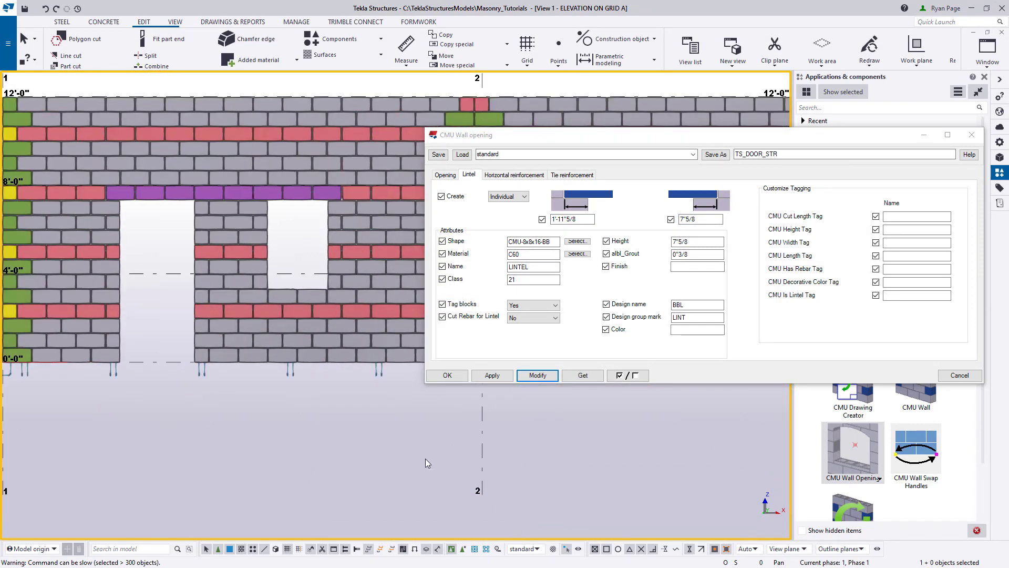
middle_click_drag(427, 453, 434, 451)
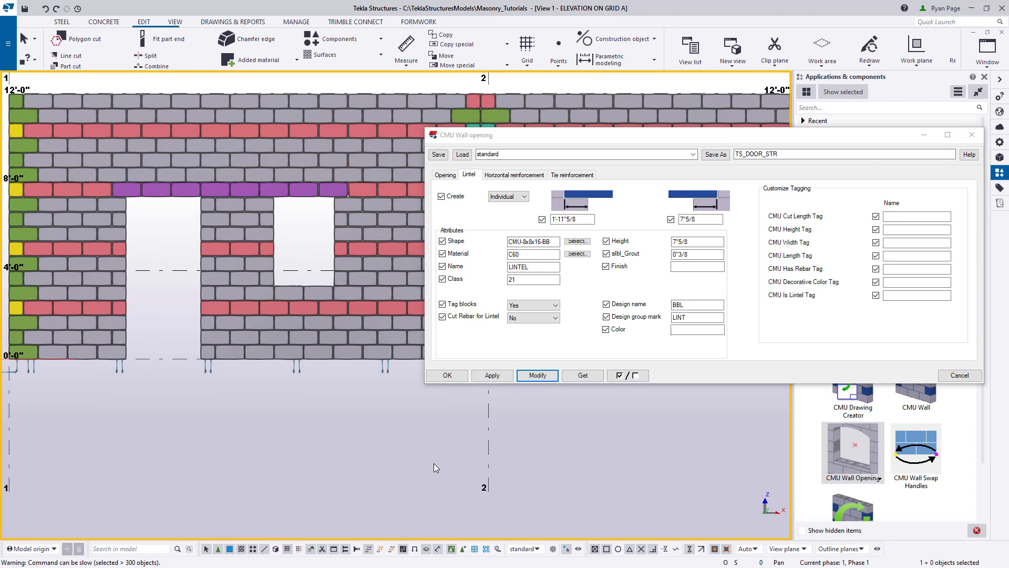